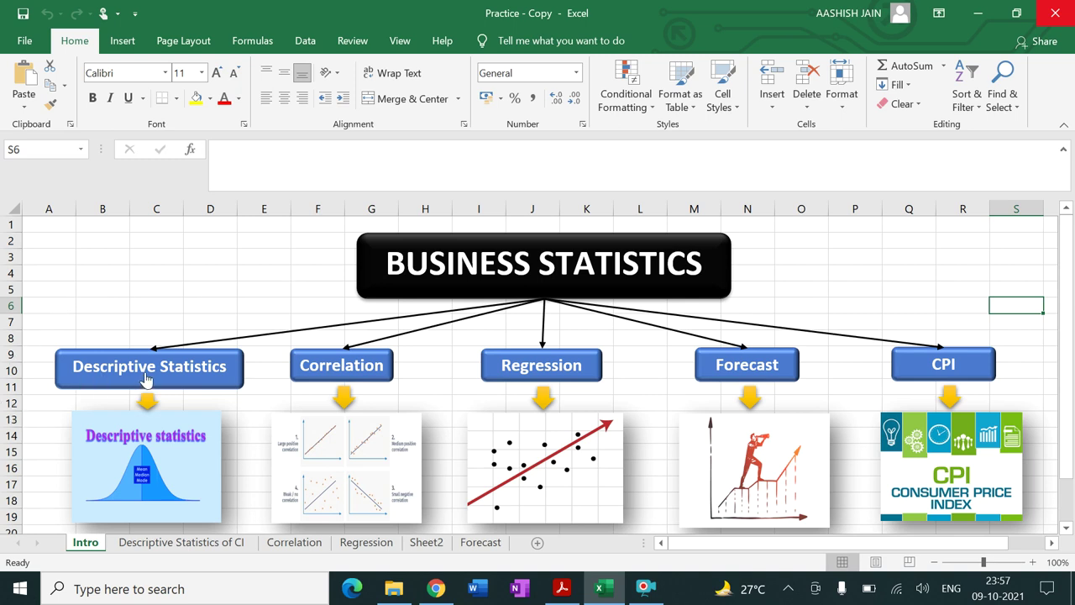
# Open the Descriptive Statistics worksheet through its linked shape on the Intro overview
pyautogui.click(144, 371)
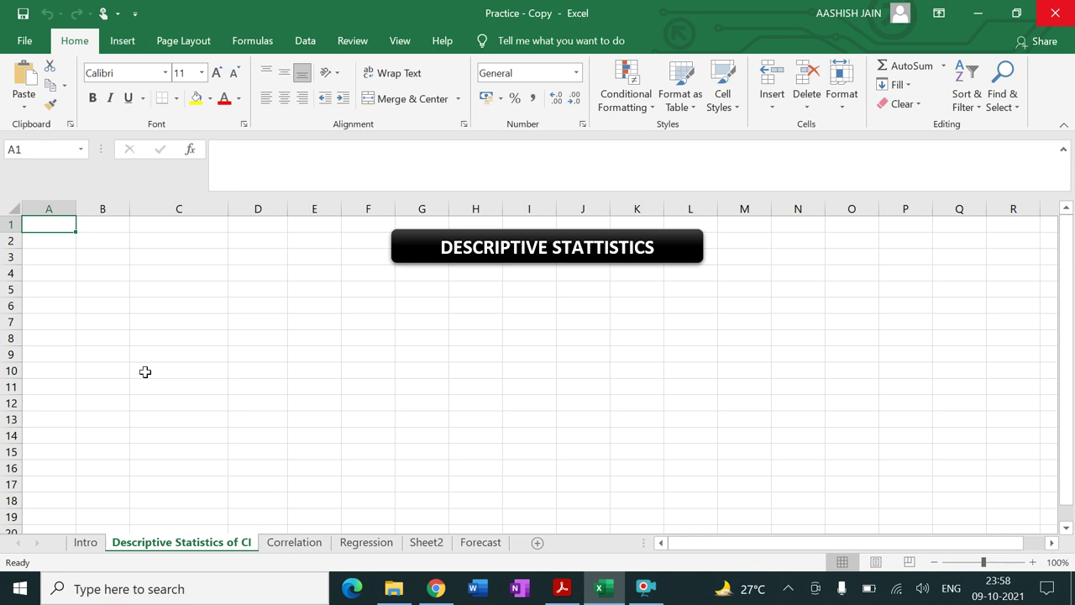
pyautogui.click(499, 337)
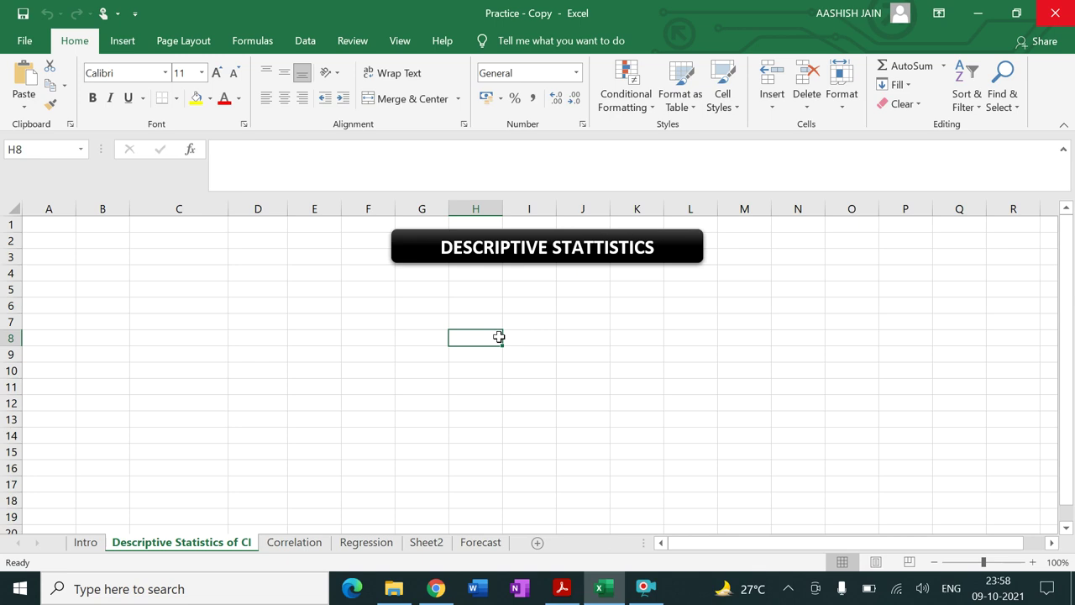
pyautogui.click(676, 335)
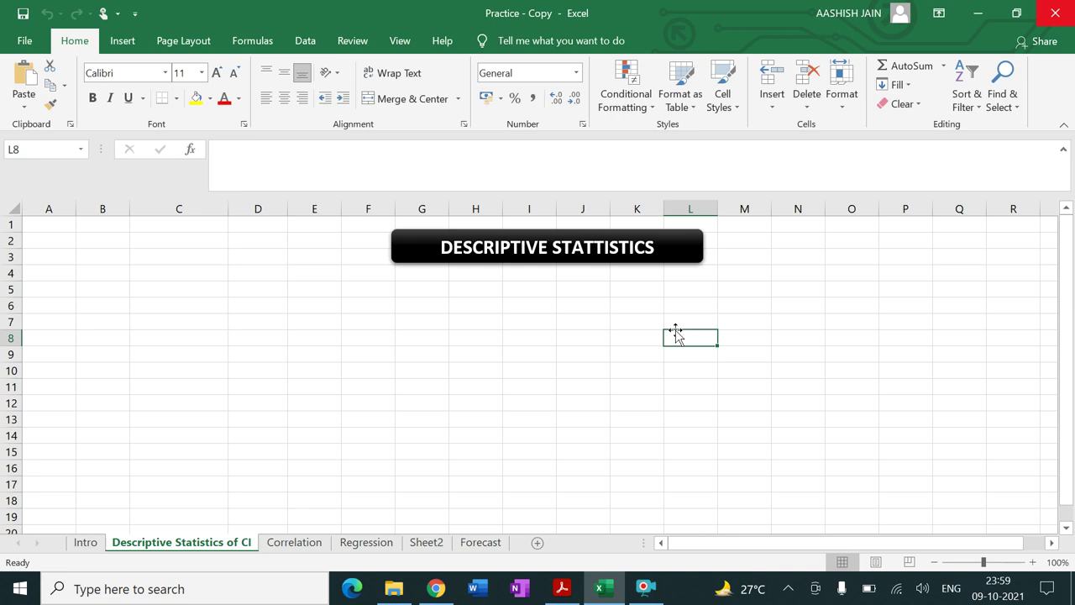
pyautogui.click(574, 463)
# Switch to the Frequency Distribution PDF in Acrobat Reader and read question 1 with its class intervals and required tasks
pyautogui.click(562, 588)
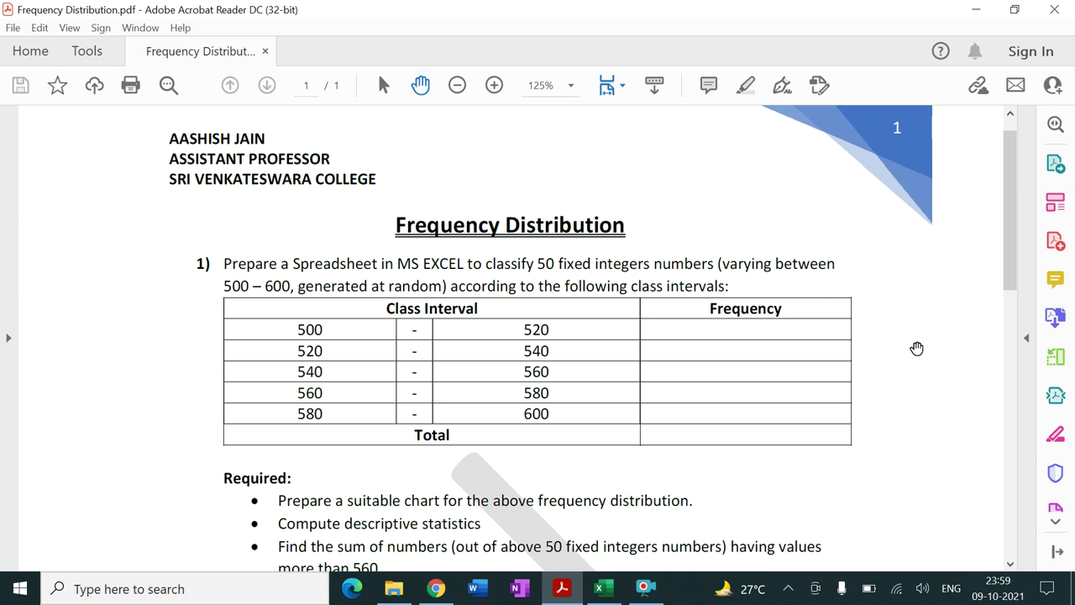
pyautogui.scroll(-1, 917, 348)
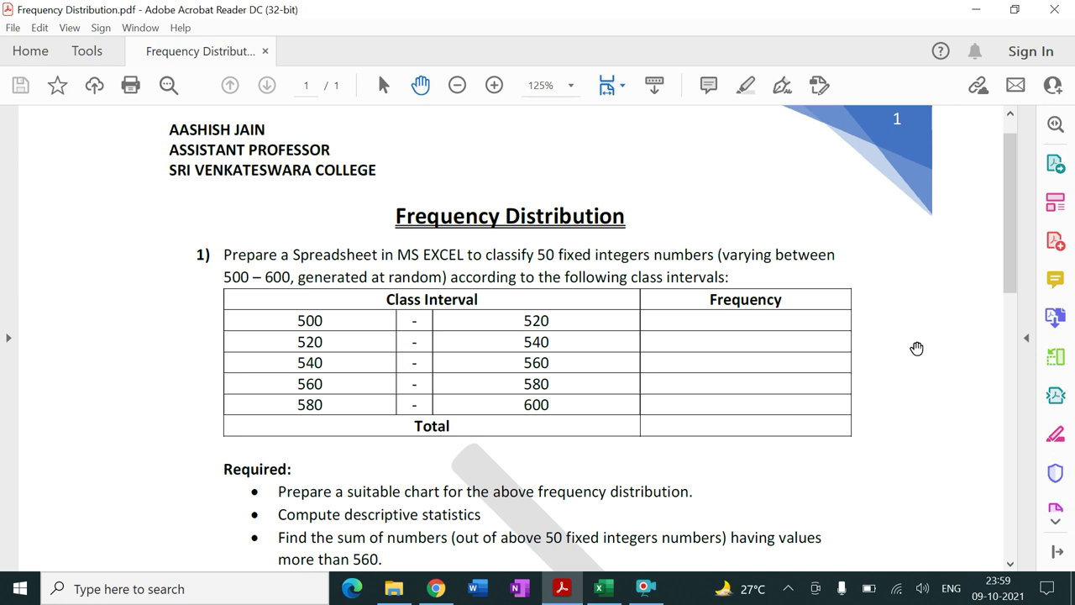
pyautogui.scroll(-1, 917, 348)
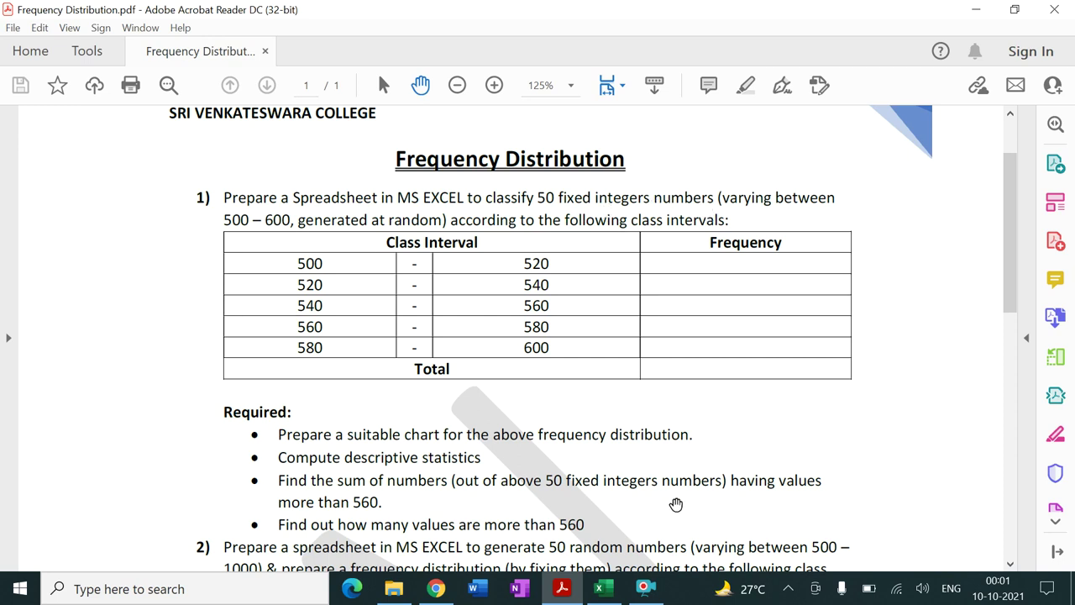
# Return to the Excel workbook and enter the formula =RANDBETWEEN(500,600) in cell A5
pyautogui.click(603, 588)
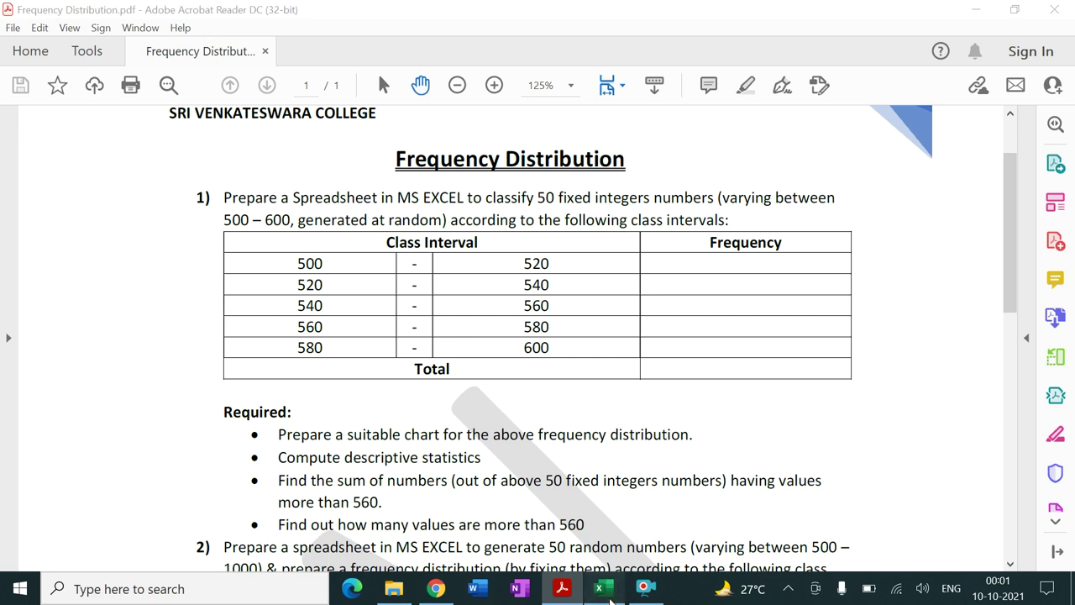
pyautogui.click(58, 291)
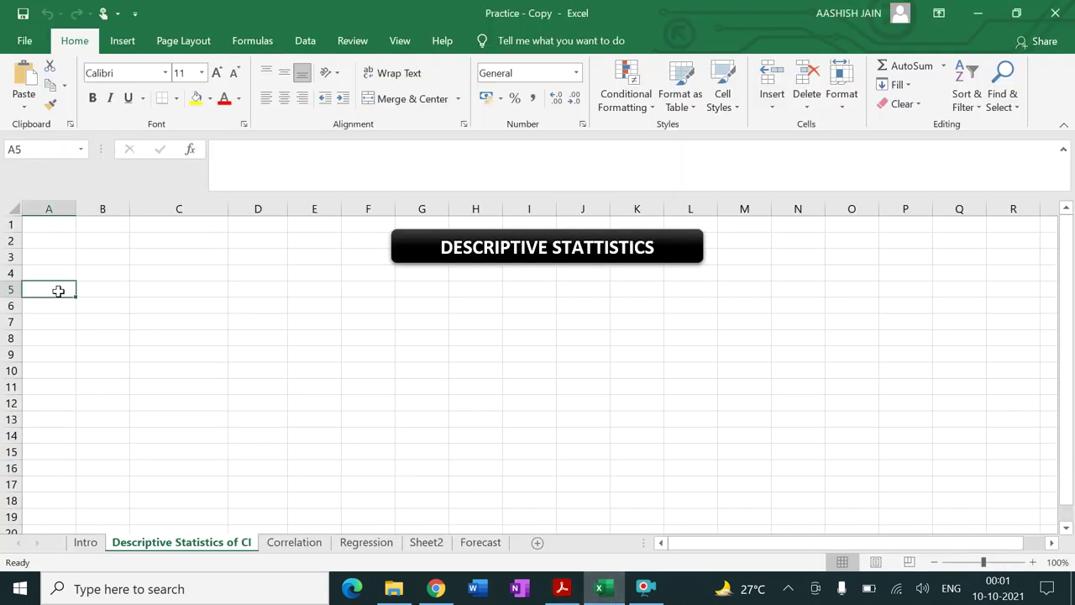
pyautogui.write('=')
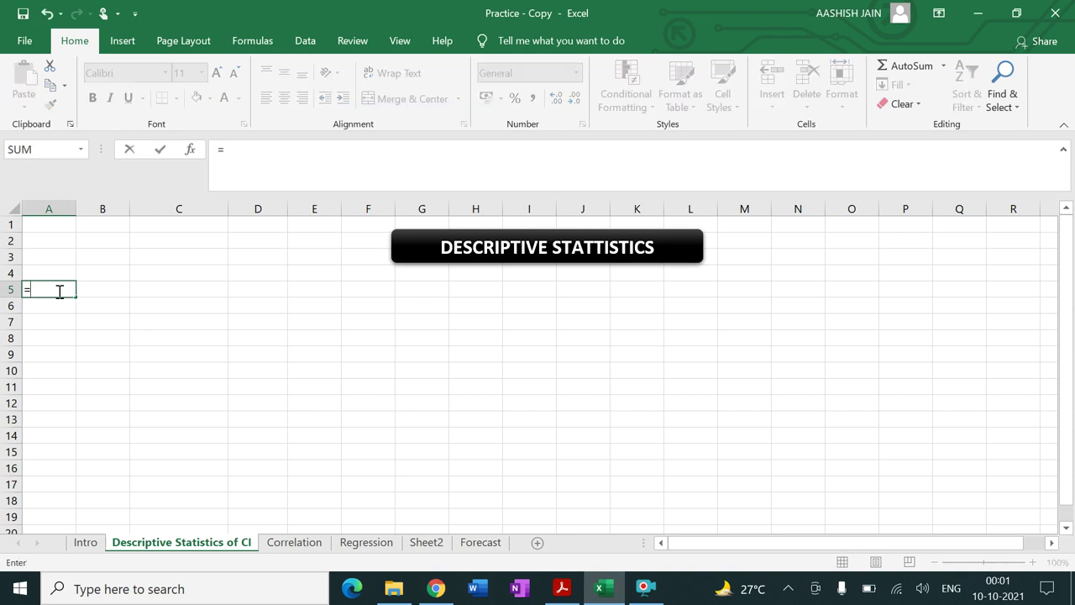
pyautogui.write('RAND')
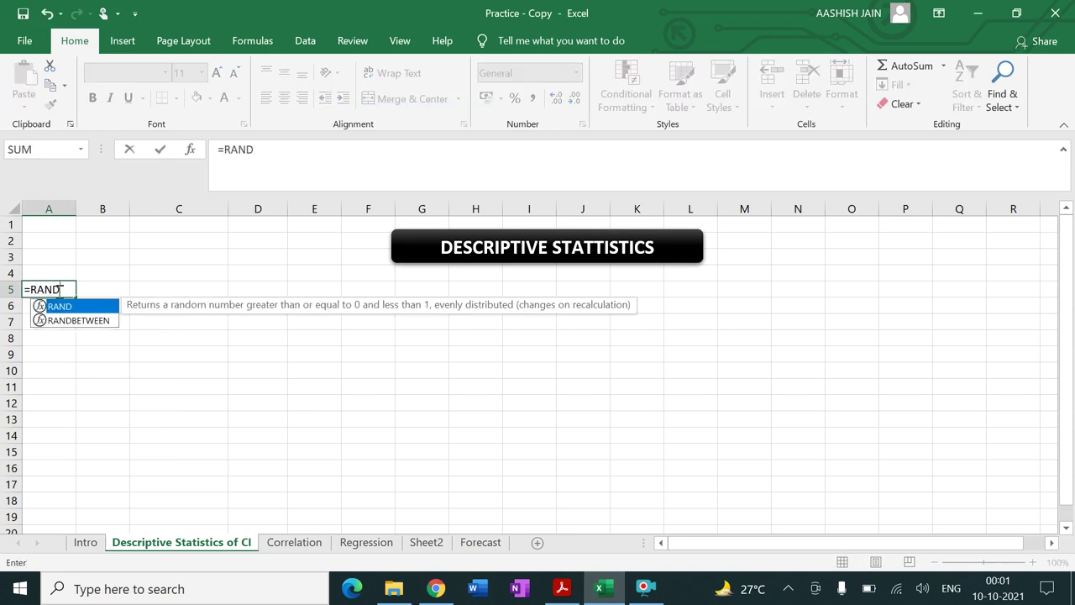
pyautogui.write('E')
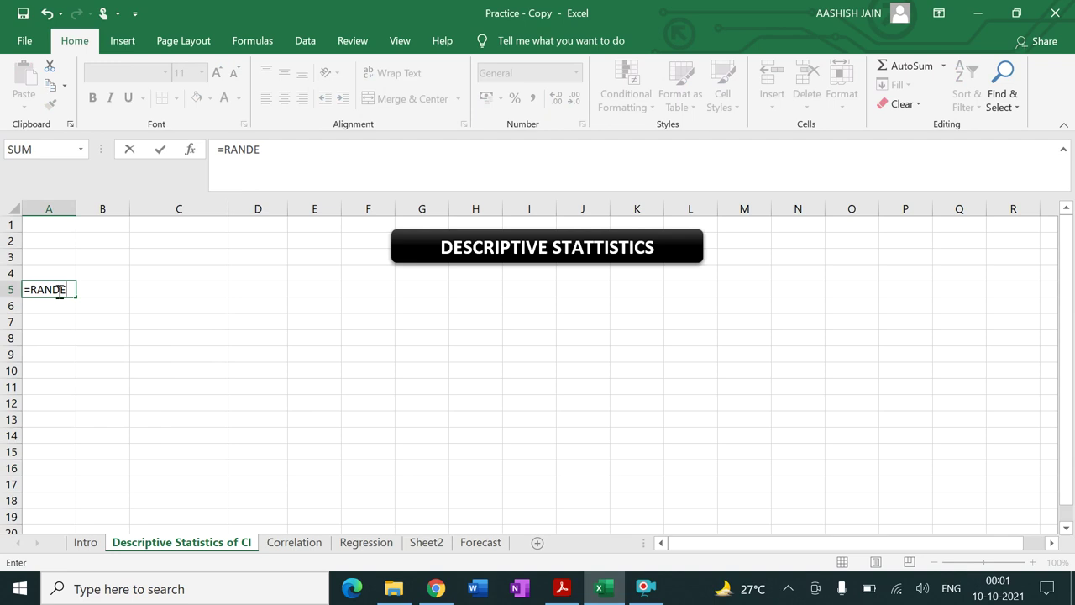
pyautogui.press('BackSpace')
pyautogui.press('BackSpace')
pyautogui.write('D')
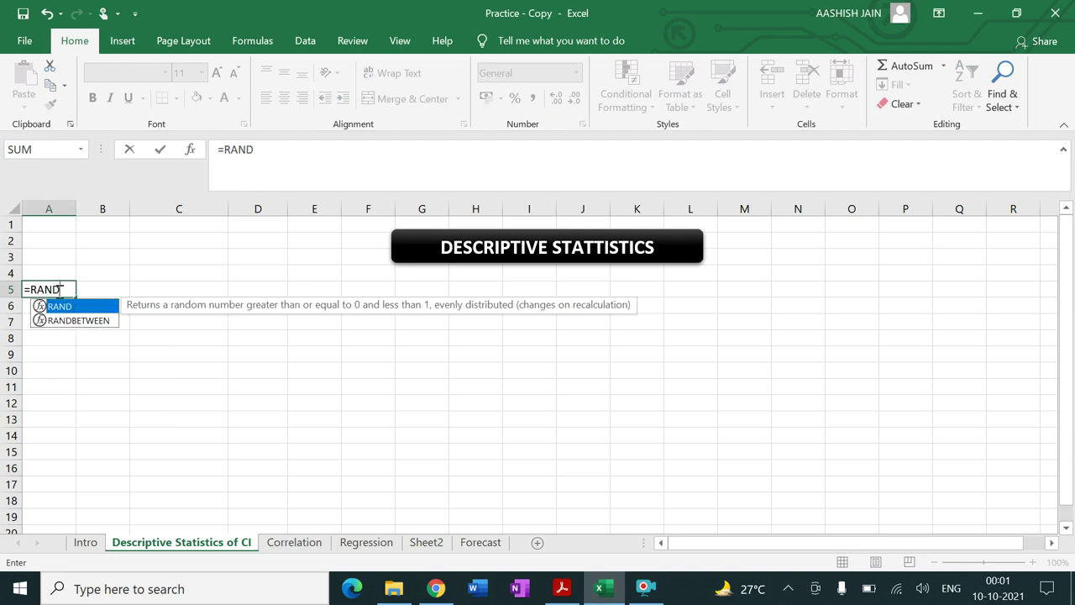
pyautogui.write('BT')
pyautogui.press('BackSpace')
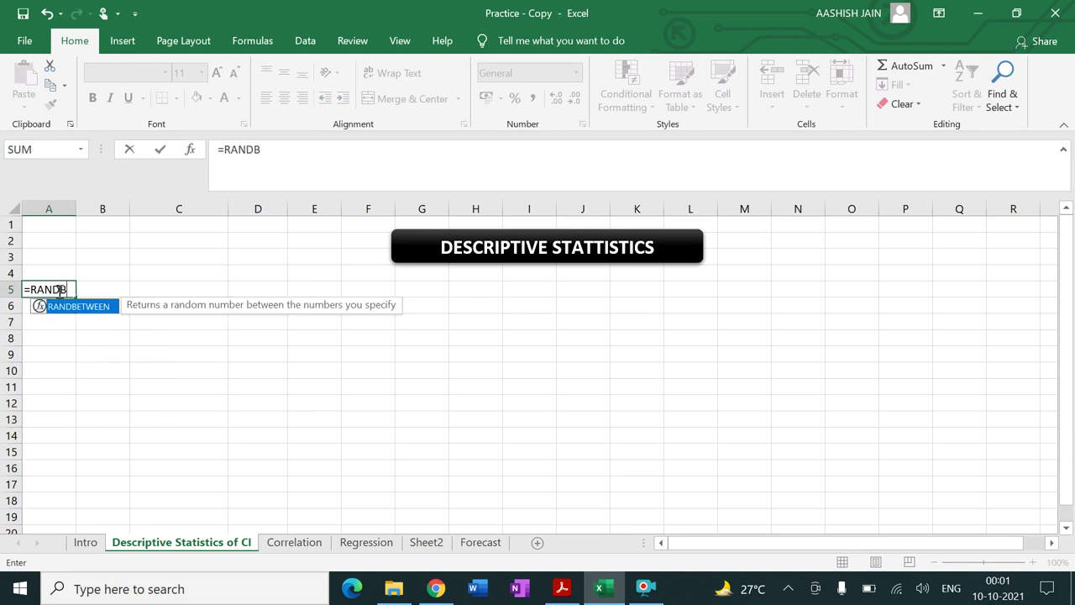
pyautogui.write('ETWEEN')
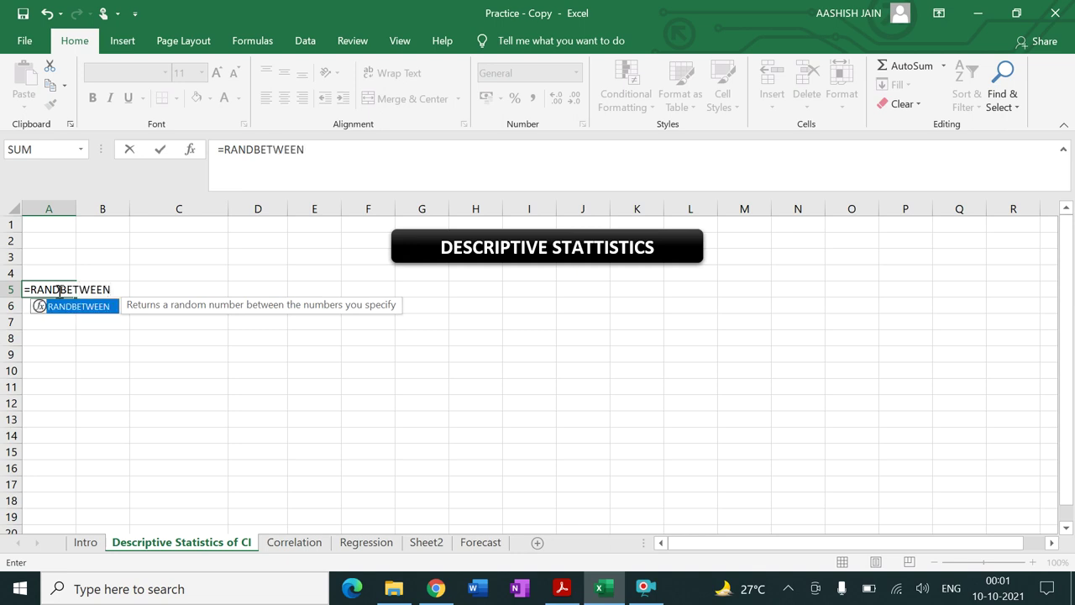
pyautogui.write('(')
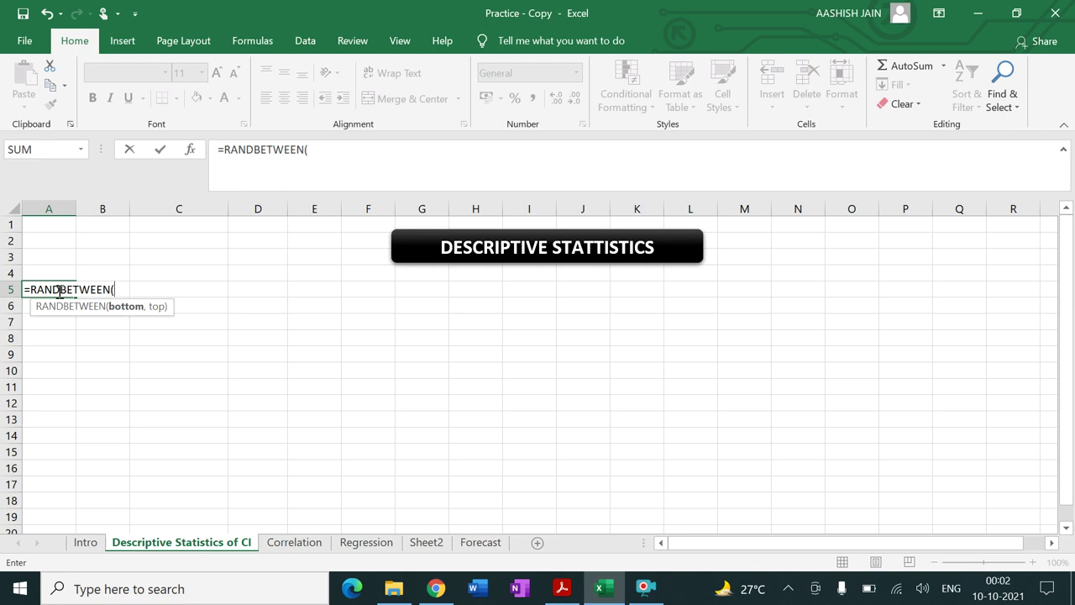
pyautogui.write('500,600')
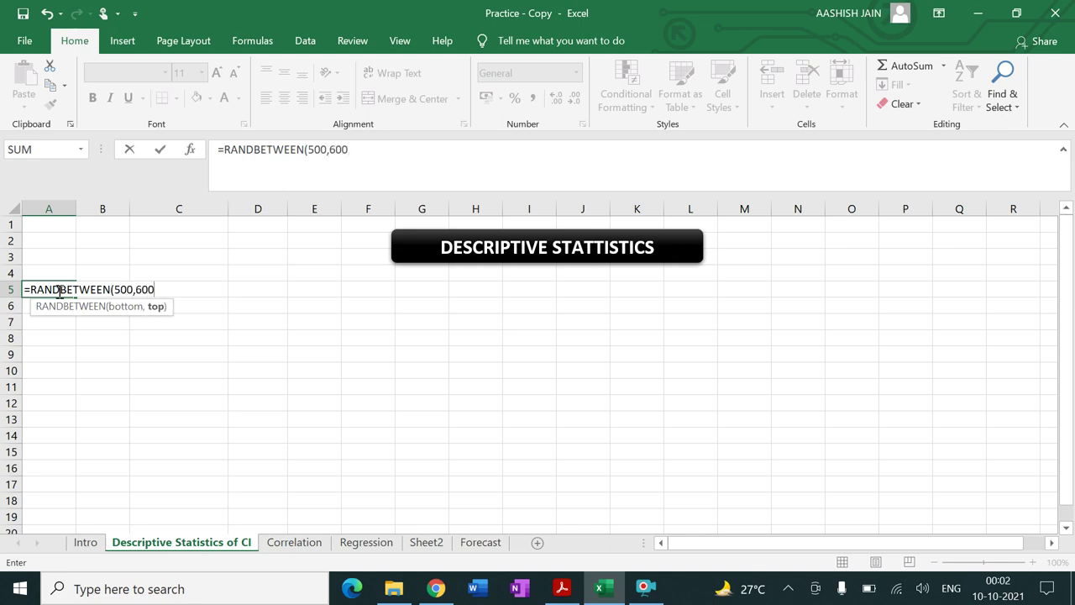
pyautogui.write(')')
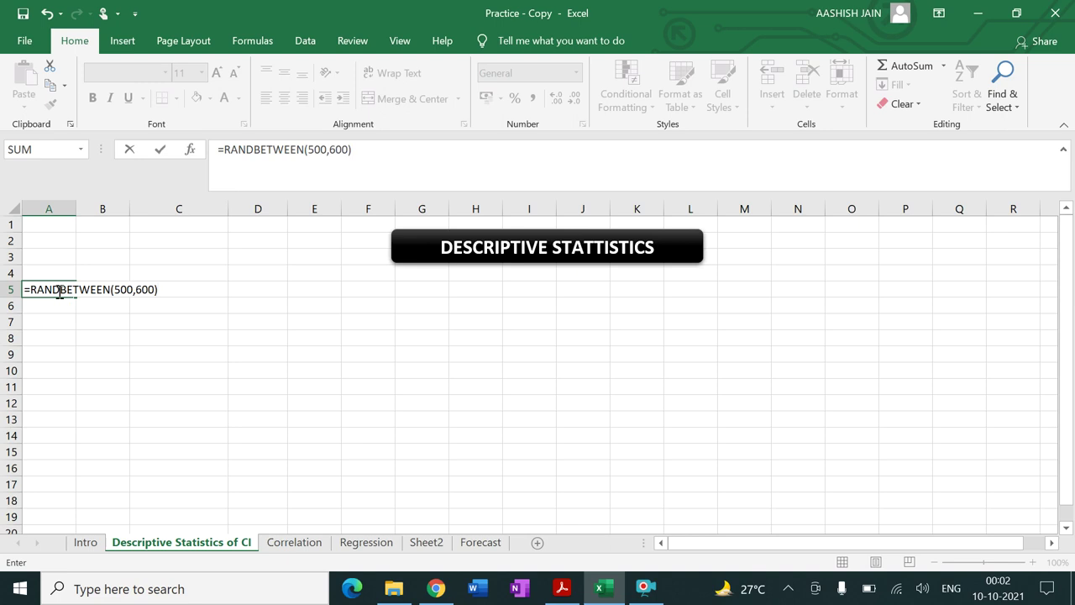
pyautogui.press('Return')
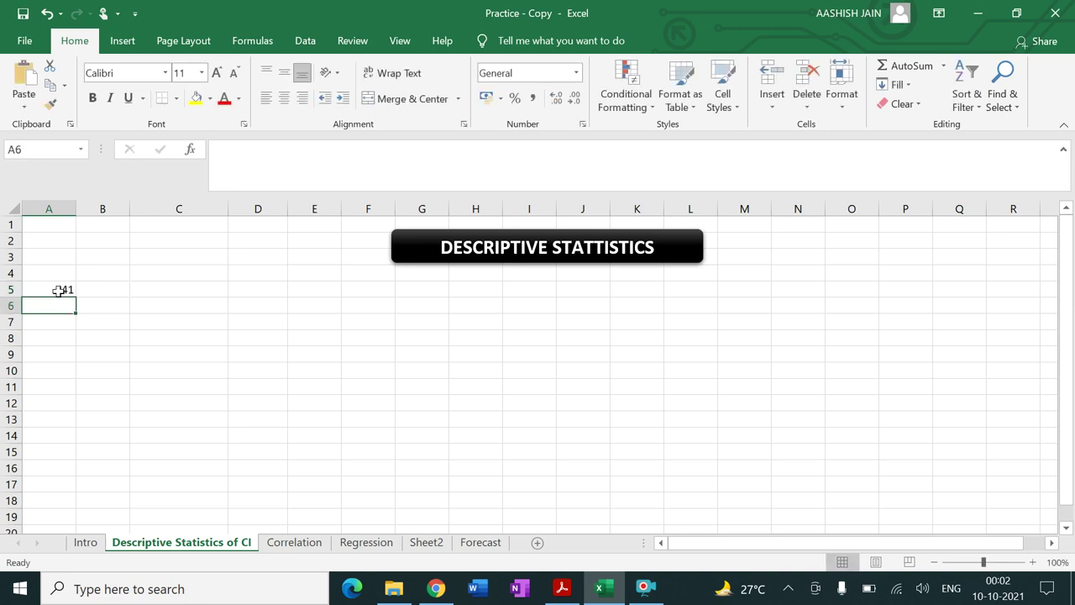
# Fill the random-number formula from A5 down to A54 and centre the values in the cells
pyautogui.click(54, 288)
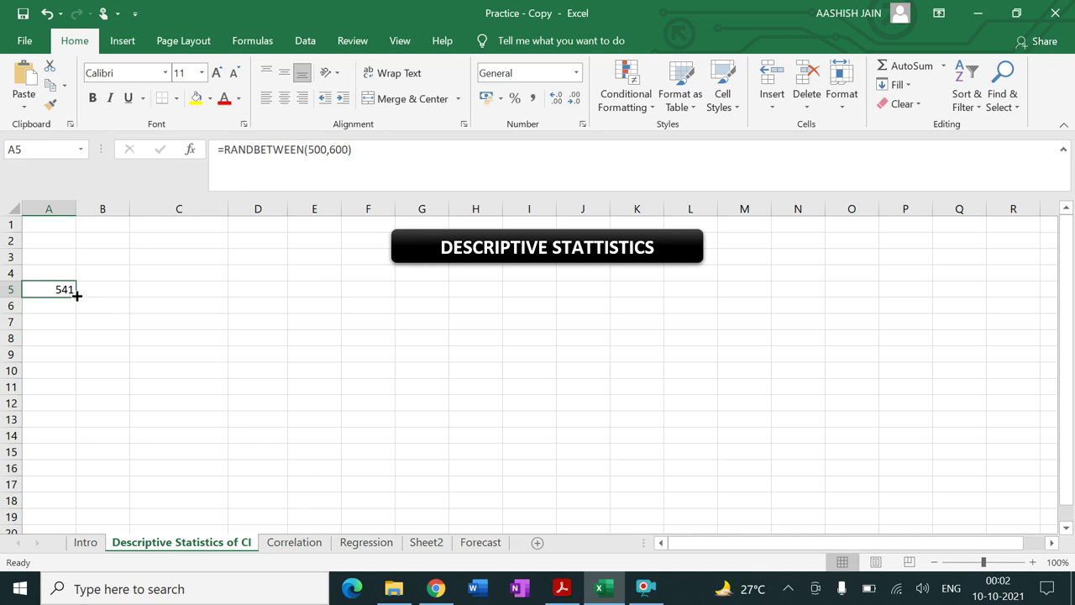
pyautogui.moveTo(77, 296); pyautogui.dragTo(54, 379)
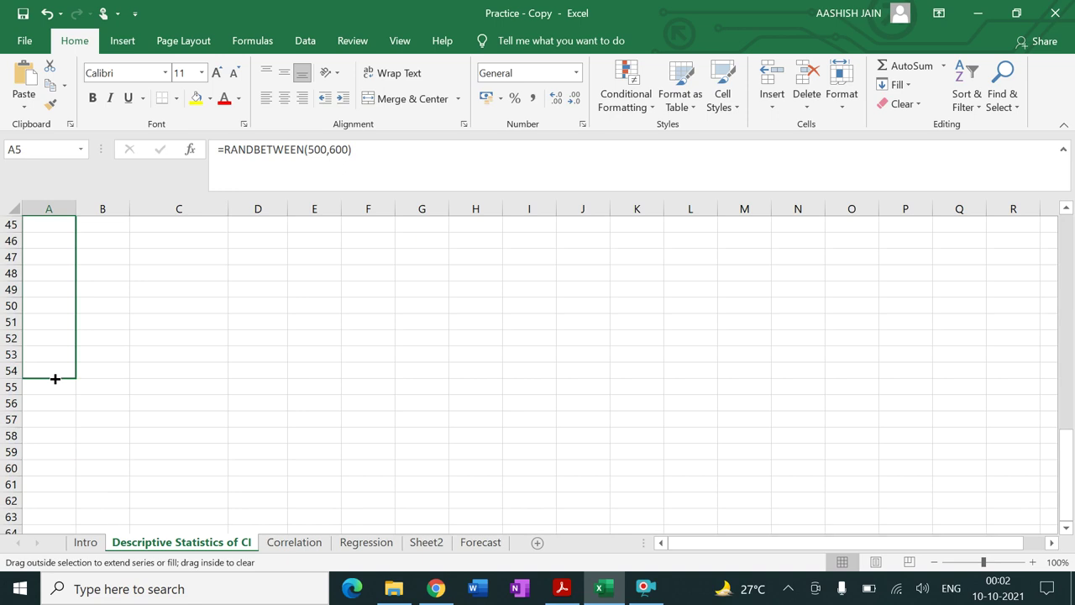
pyautogui.moveTo(54, 379); pyautogui.dragTo(54, 379)
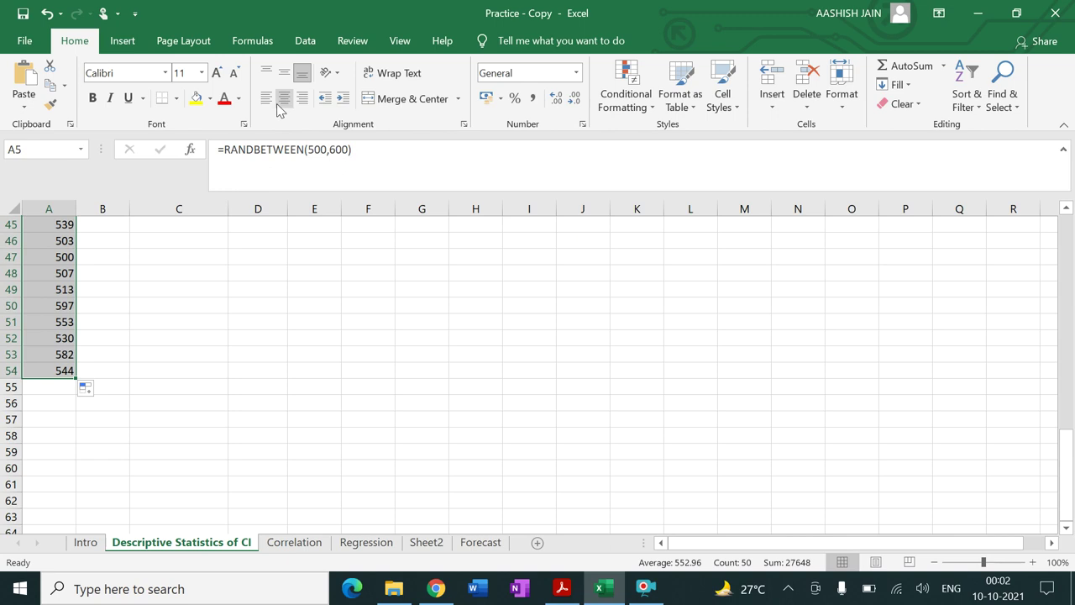
pyautogui.hotkey('ctrl', 'BackSpace')
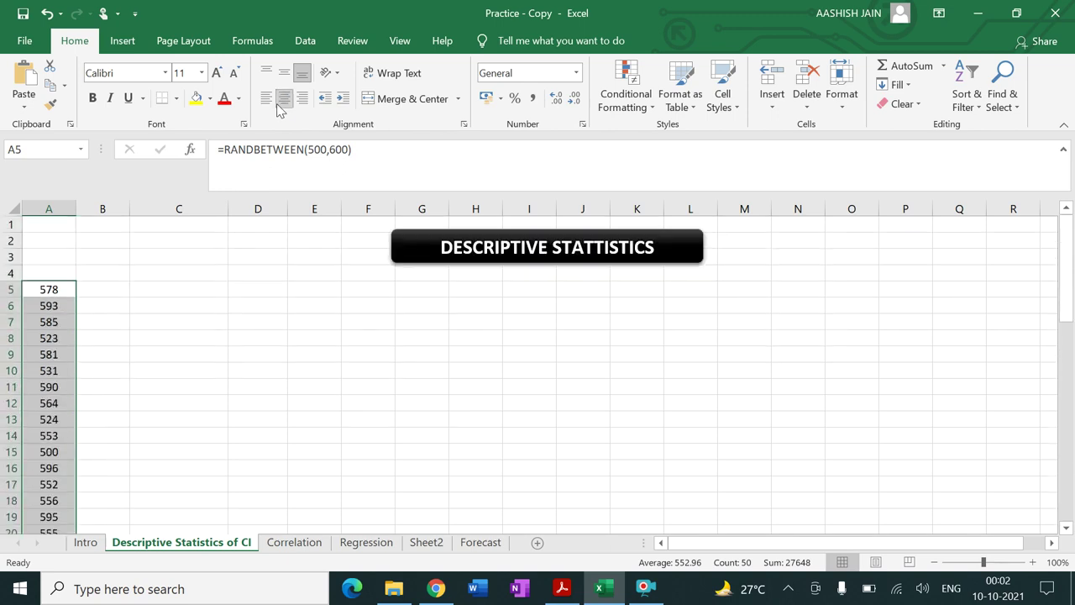
# Check the exercise wording on fixed integers in the Acrobat Reader PDF and return to the Excel worksheet
pyautogui.click(556, 595)
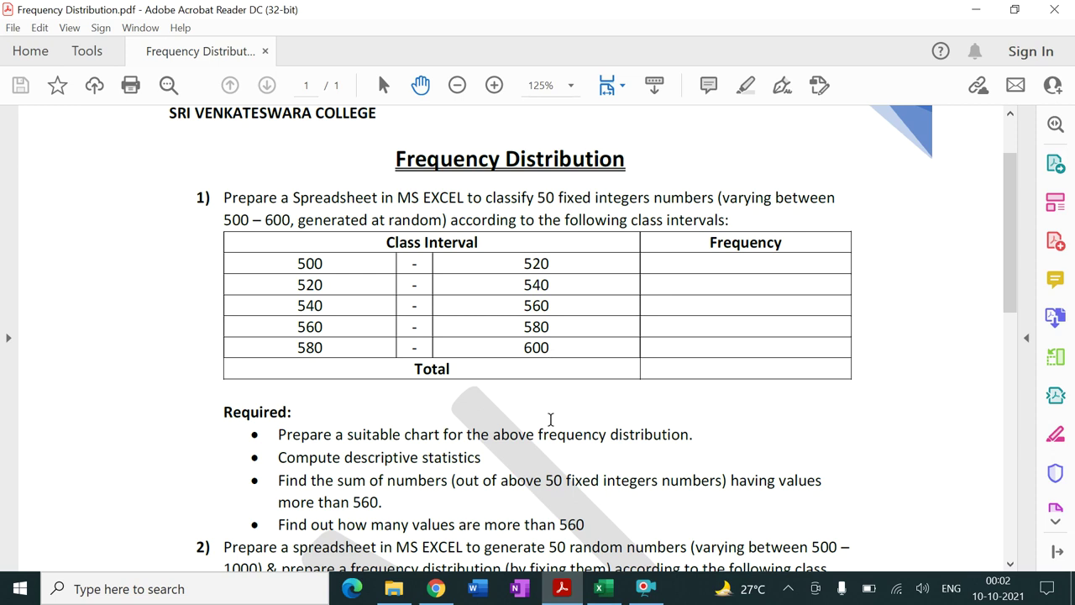
pyautogui.click(557, 595)
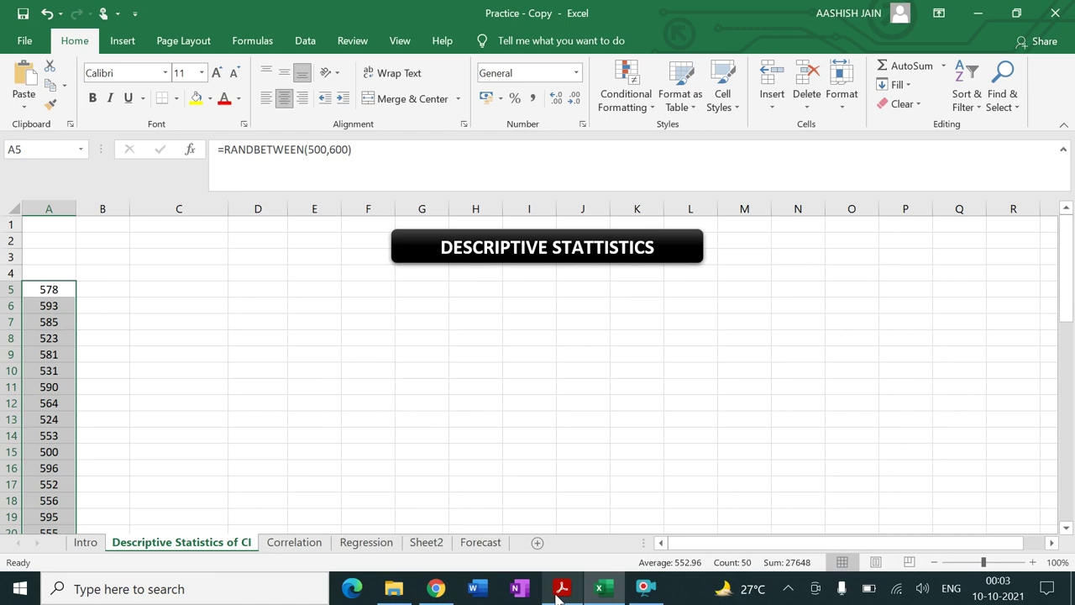
pyautogui.click(257, 416)
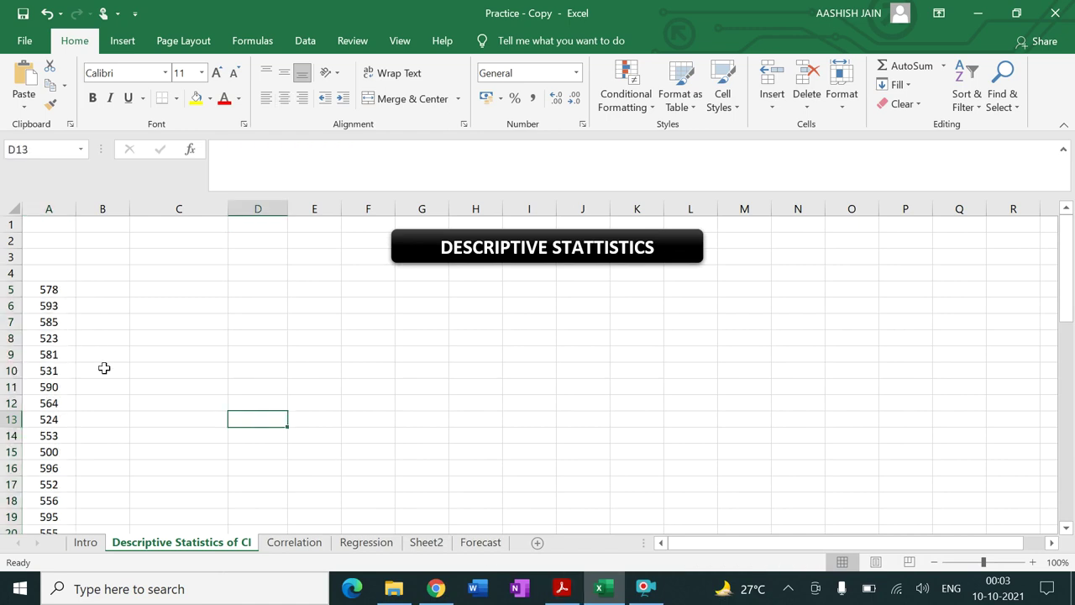
pyautogui.click(267, 328)
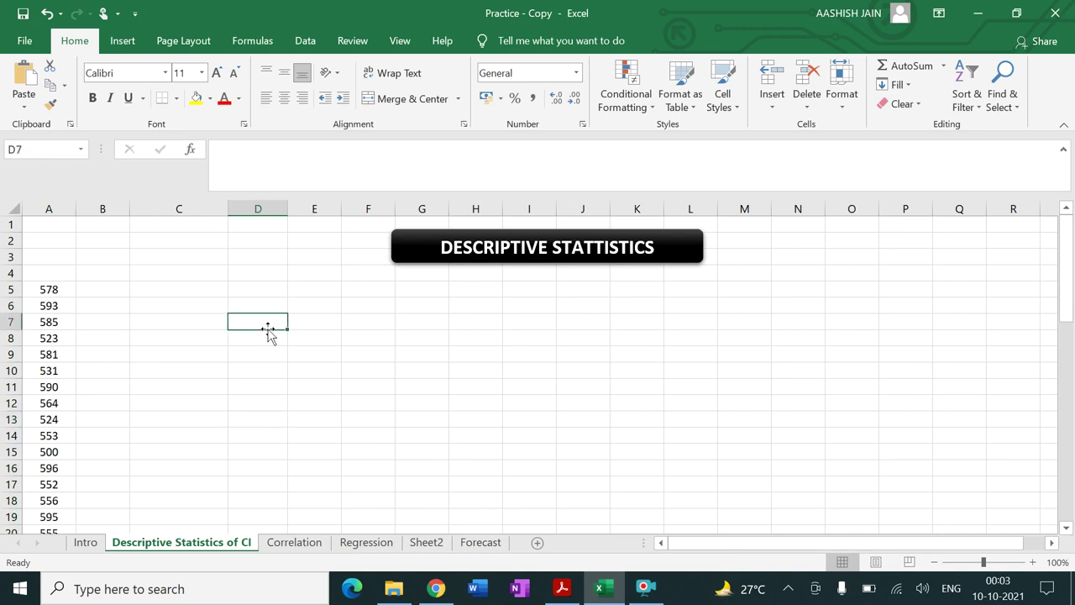
pyautogui.write('1')
pyautogui.press('Return')
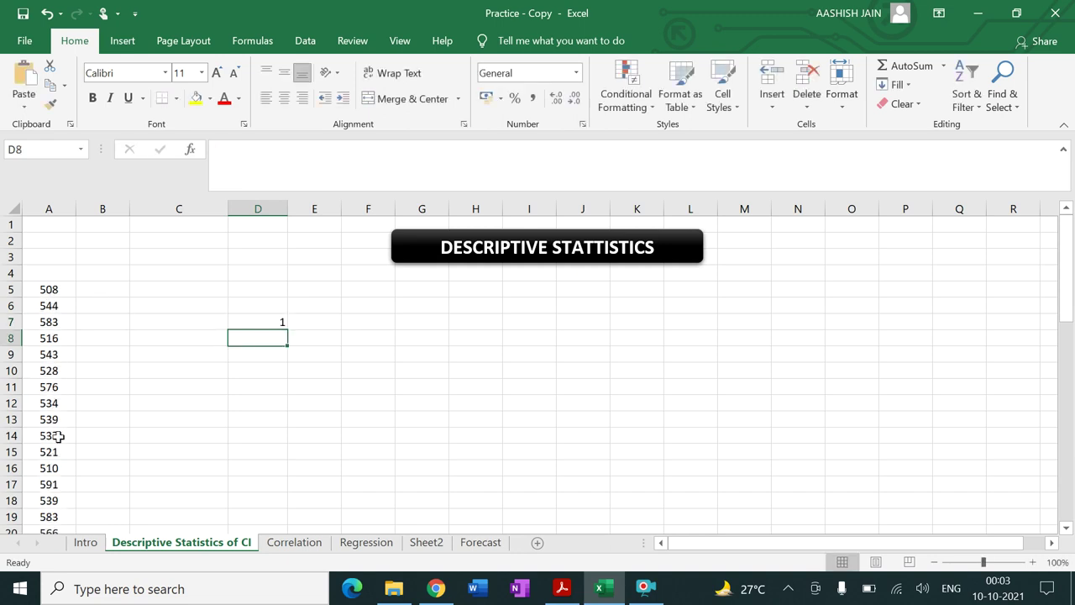
pyautogui.write('78')
pyautogui.press('Return')
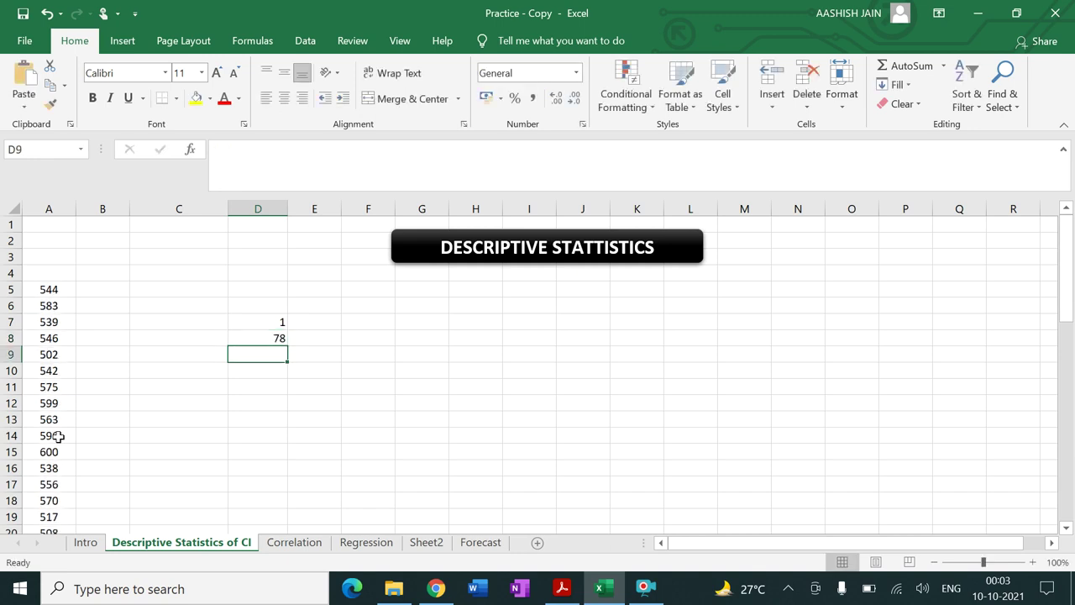
pyautogui.write('7575576576567')
pyautogui.press('Return')
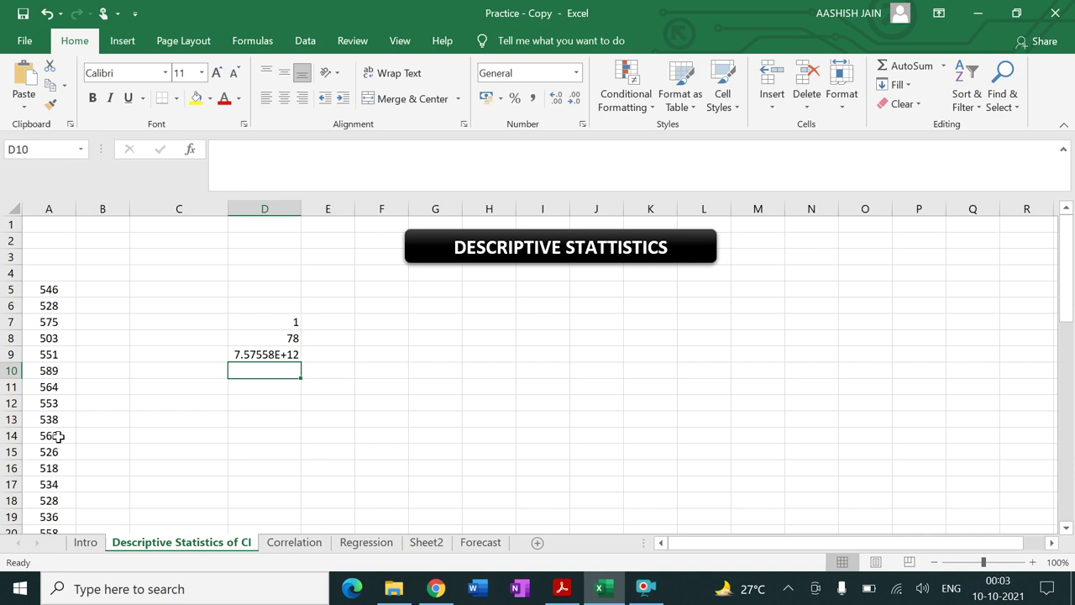
# Clear the test values from cells D7 to D9
pyautogui.click(221, 321)
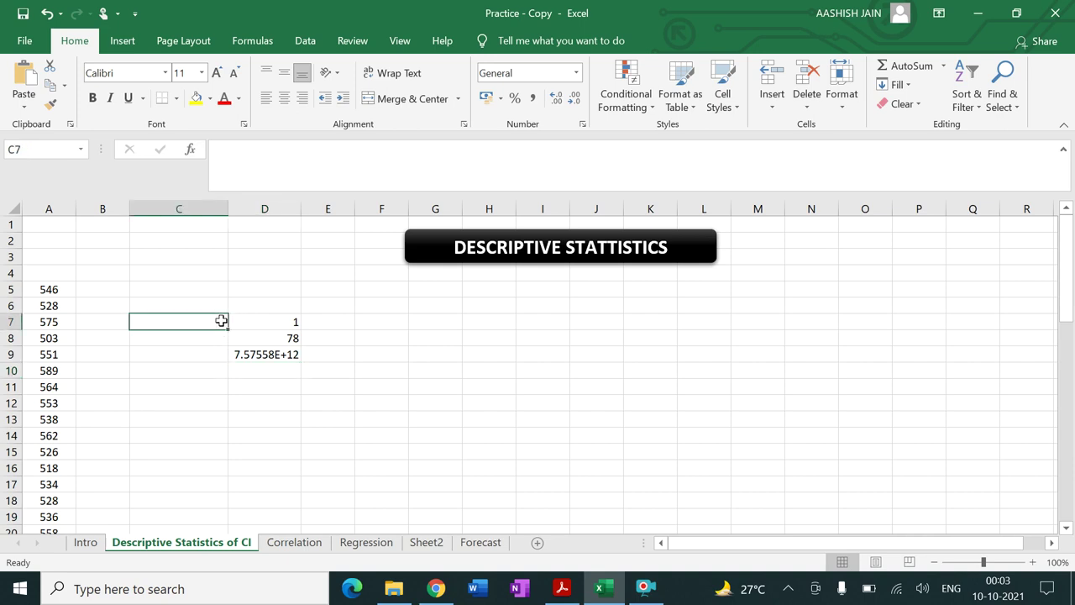
pyautogui.moveTo(240, 320); pyautogui.dragTo(272, 352)
pyautogui.press('Delete')
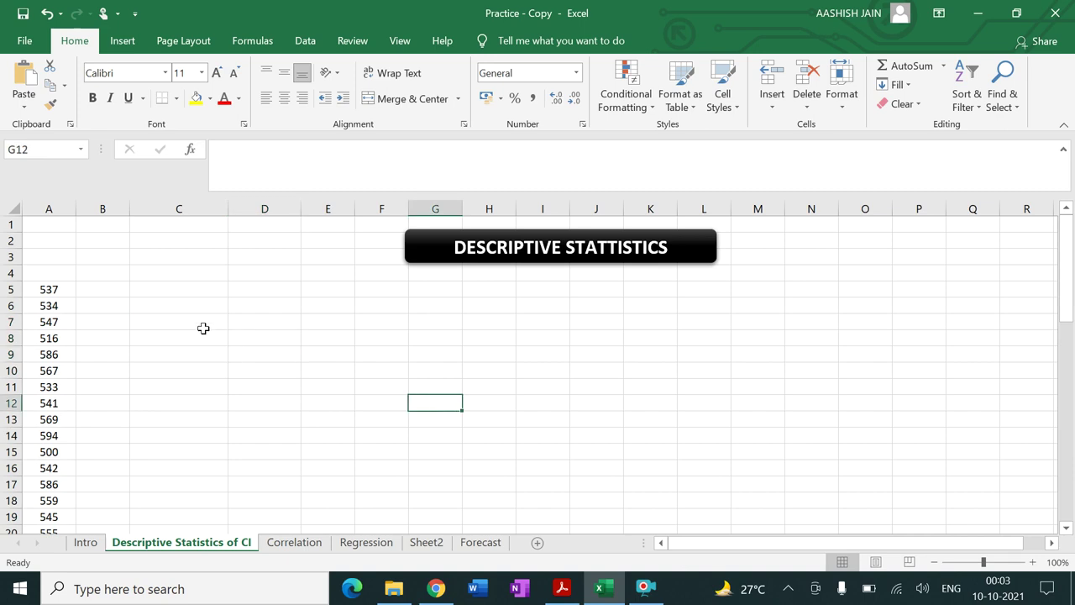
# Copy the random numbers in A5:A54, paste them as values only starting at B5, and centre the pasted cells
pyautogui.click(58, 291)
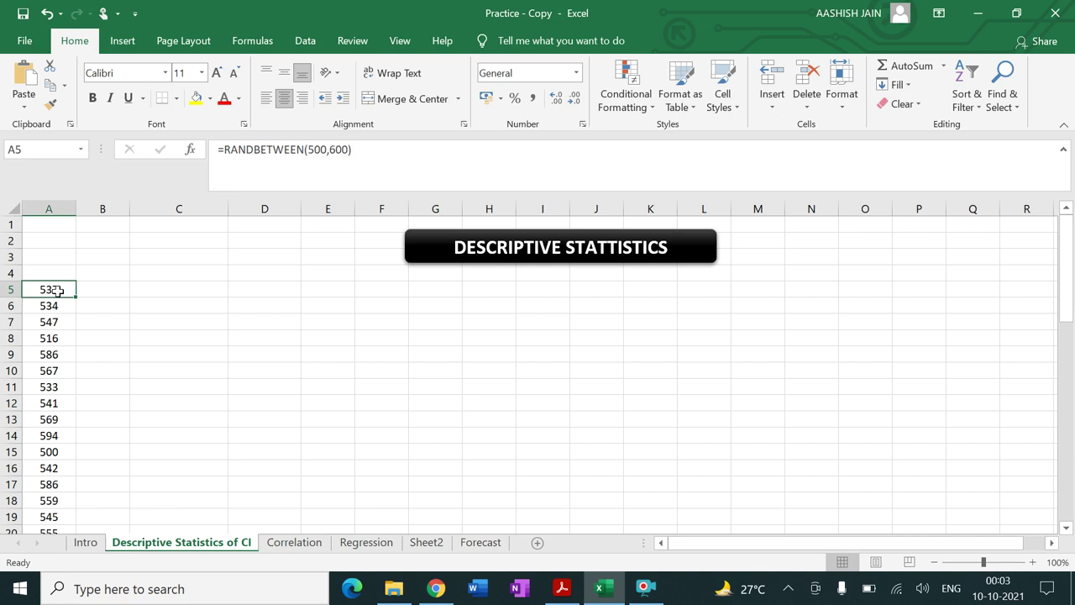
pyautogui.hotkey('ctrl', 'shift', 'Down')
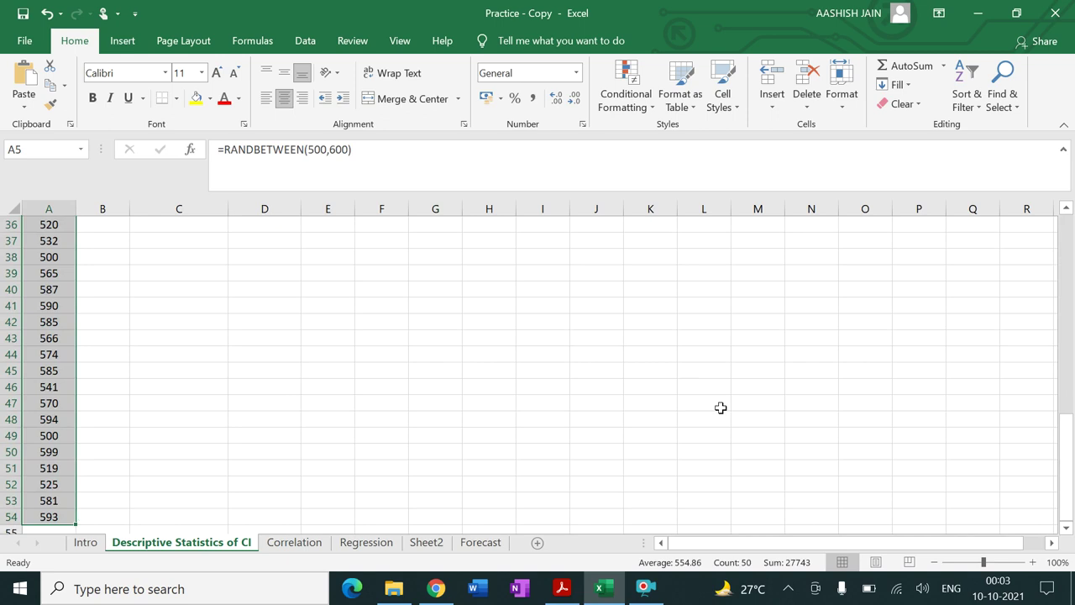
pyautogui.hotkey('ctrl', 'c')
pyautogui.moveTo(1070, 446); pyautogui.dragTo(1067, 225)
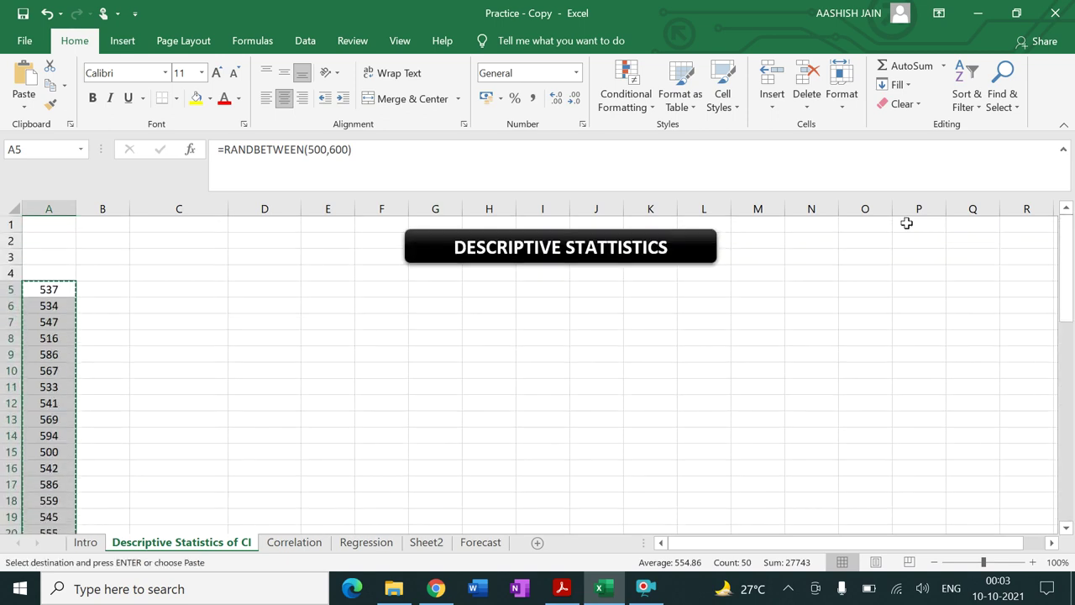
pyautogui.click(107, 289)
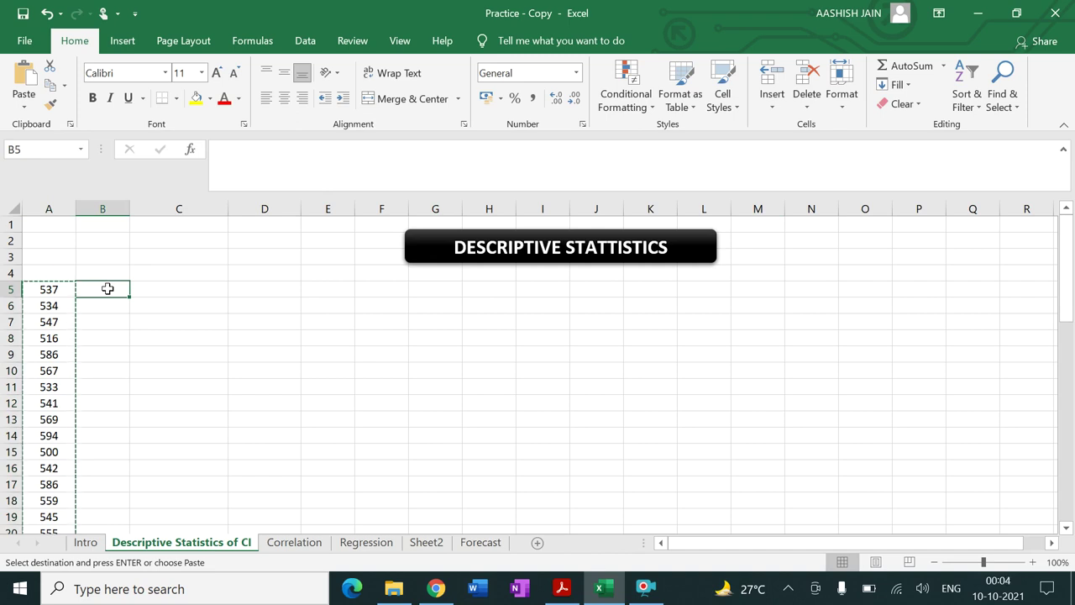
pyautogui.click(25, 109)
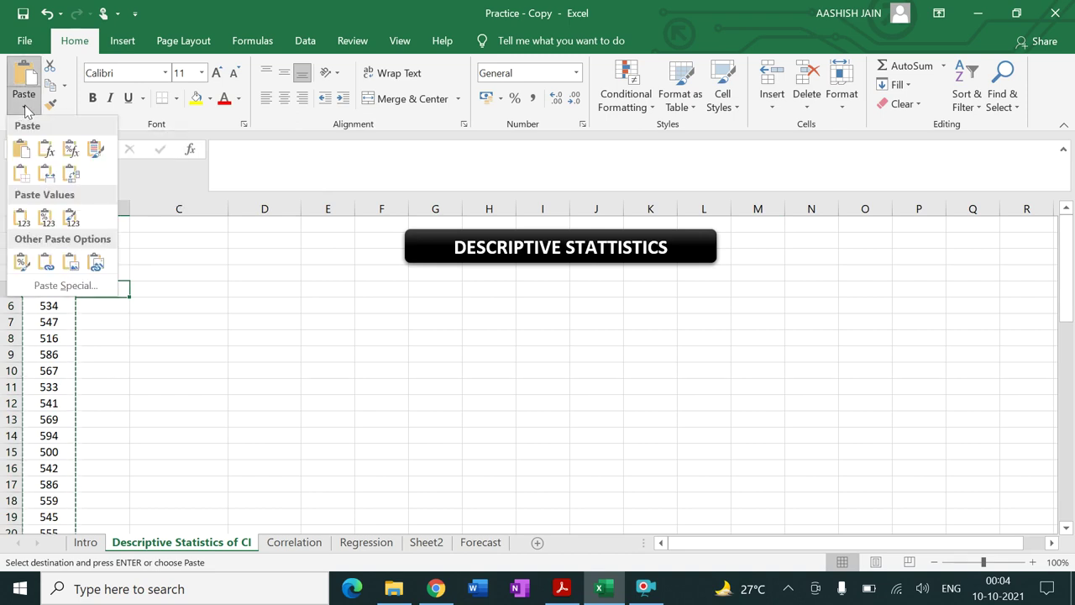
pyautogui.click(69, 285)
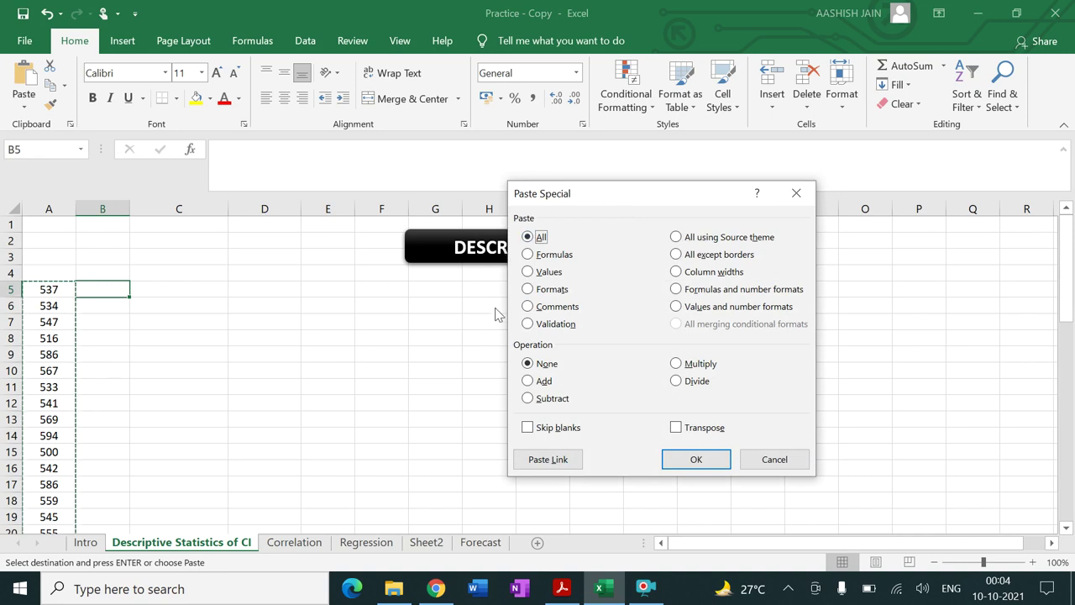
pyautogui.click(528, 272)
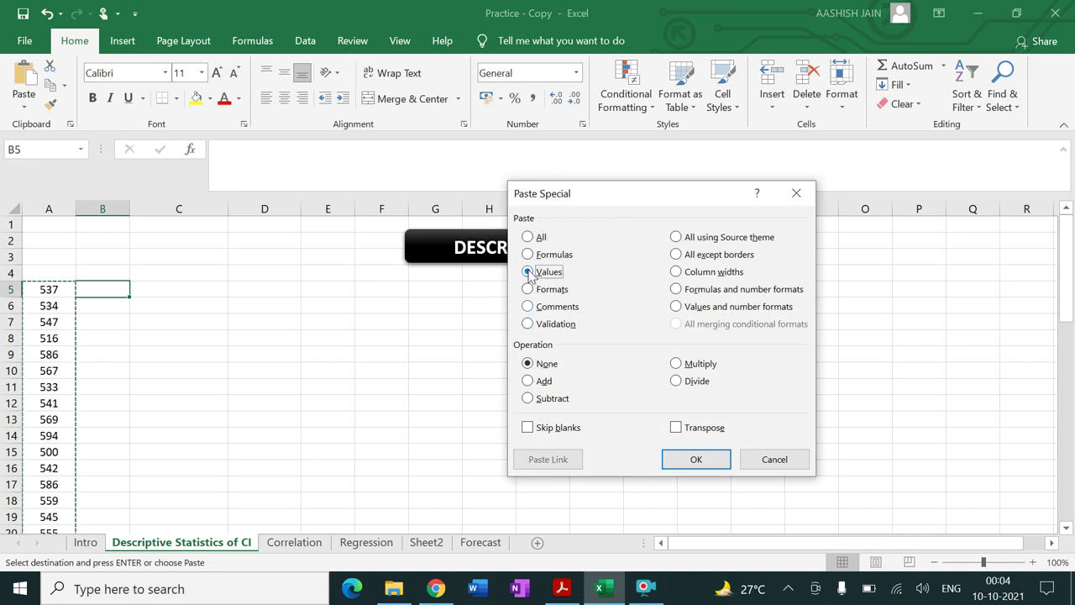
pyautogui.click(681, 458)
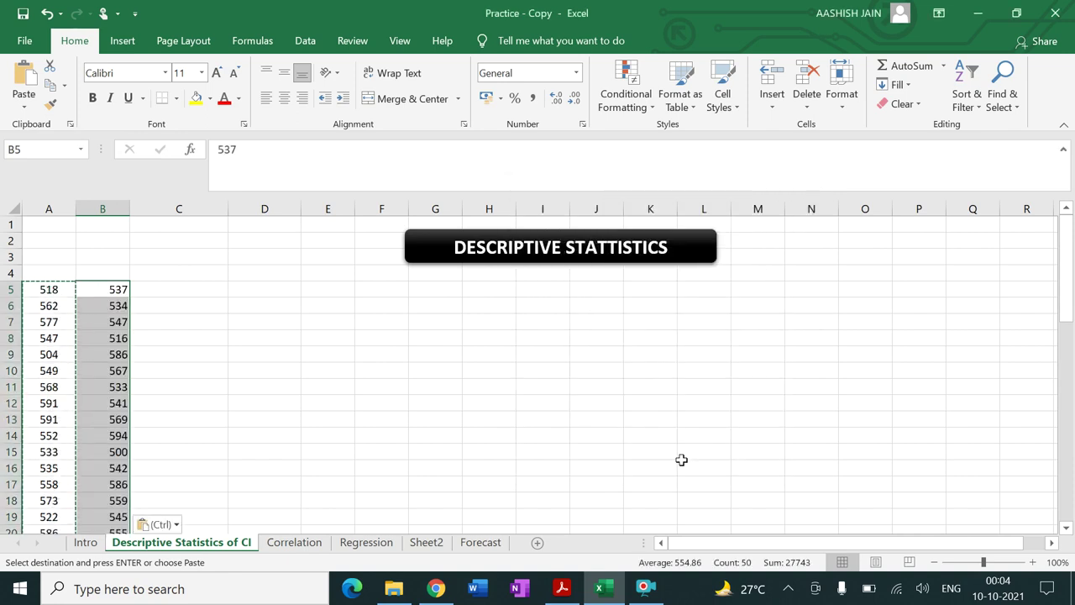
pyautogui.click(285, 98)
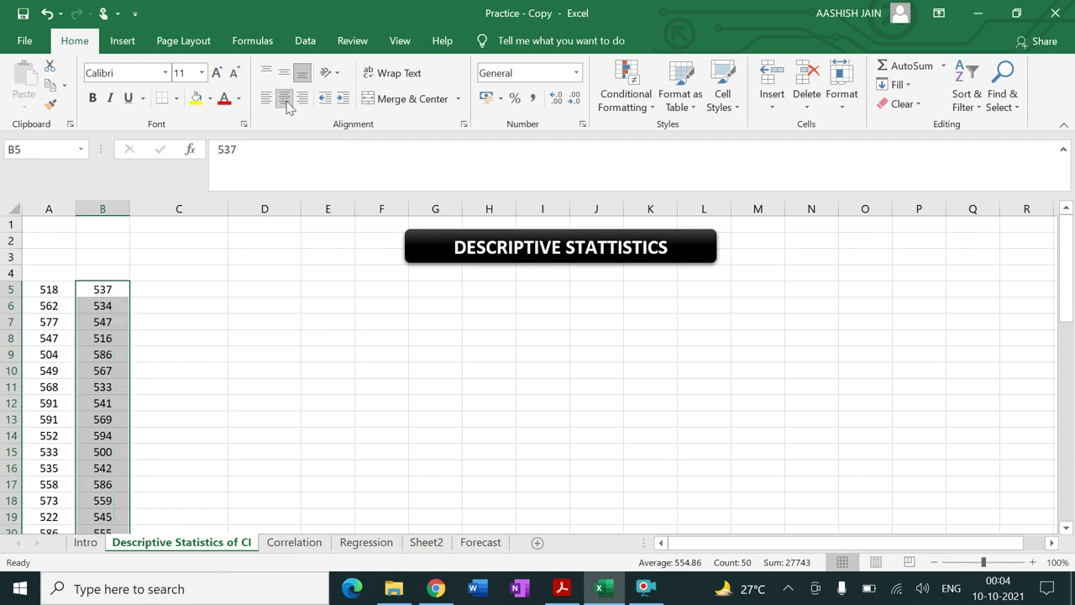
pyautogui.click(365, 402)
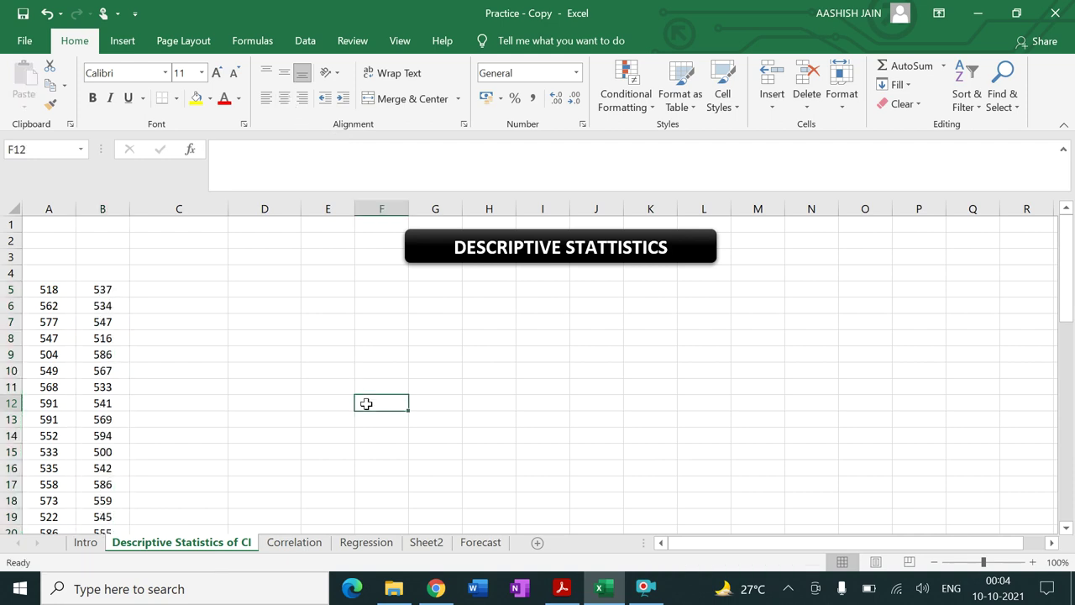
# Enter the heading X in cell B4 above the fixed values and centre it
pyautogui.click(109, 270)
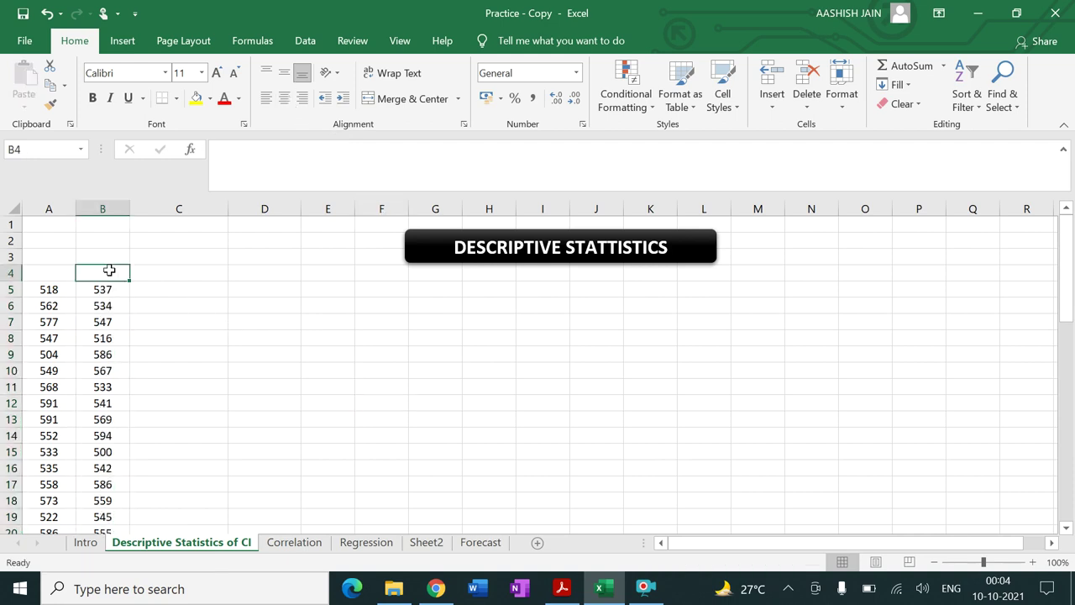
pyautogui.write('x')
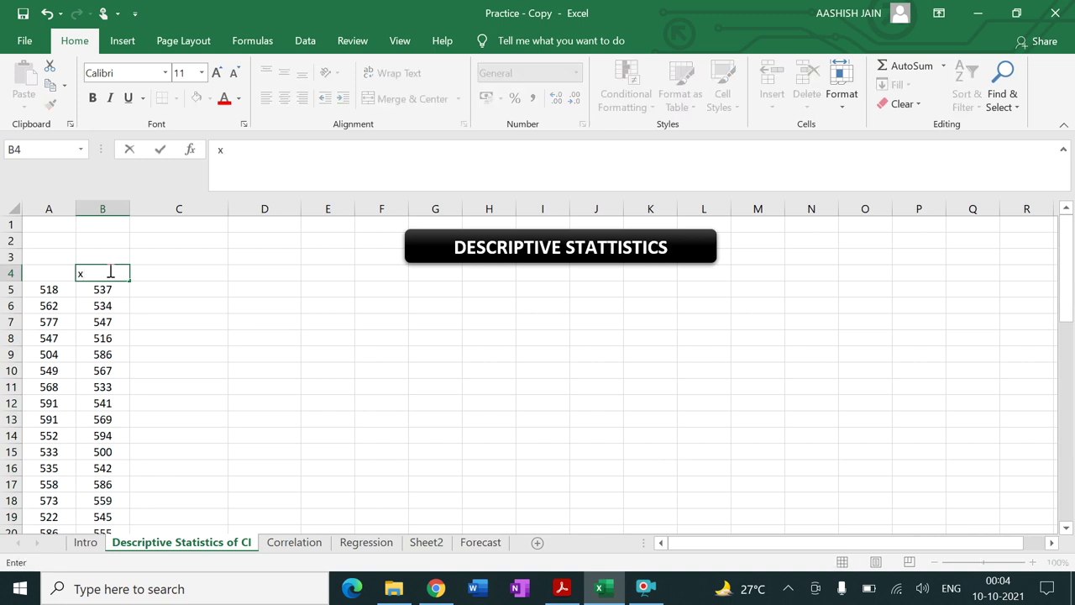
pyautogui.press('BackSpace')
pyautogui.write('X')
pyautogui.press('Return')
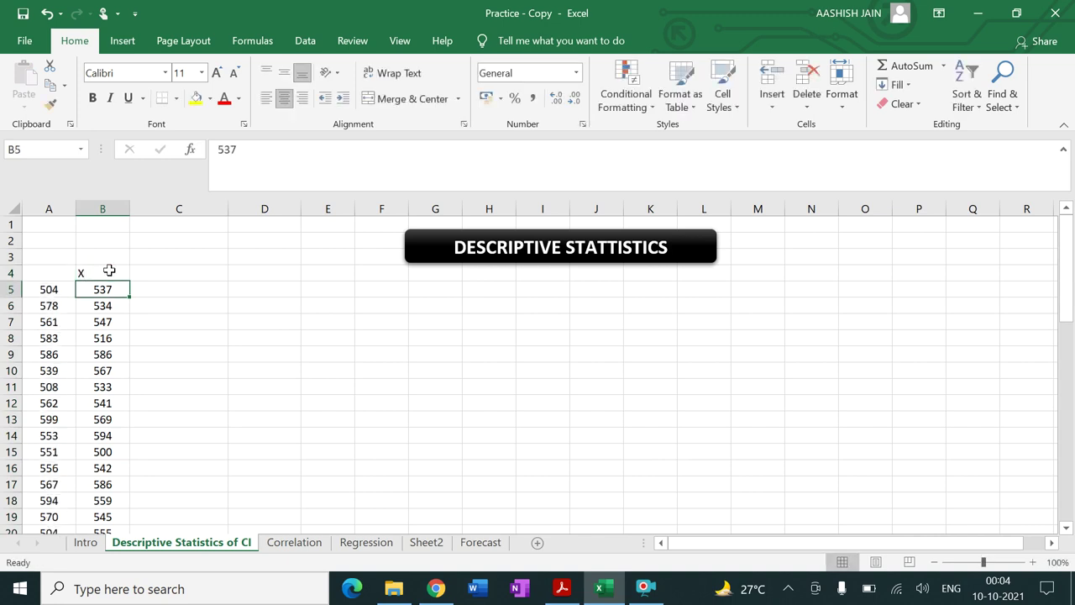
pyautogui.click(115, 272)
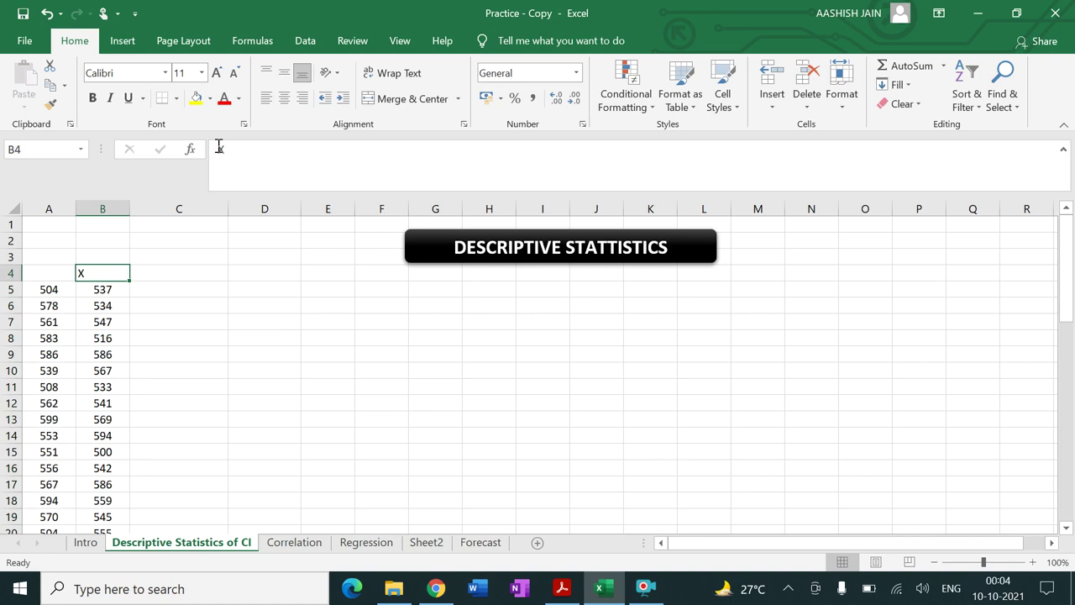
pyautogui.click(283, 98)
pyautogui.click(343, 451)
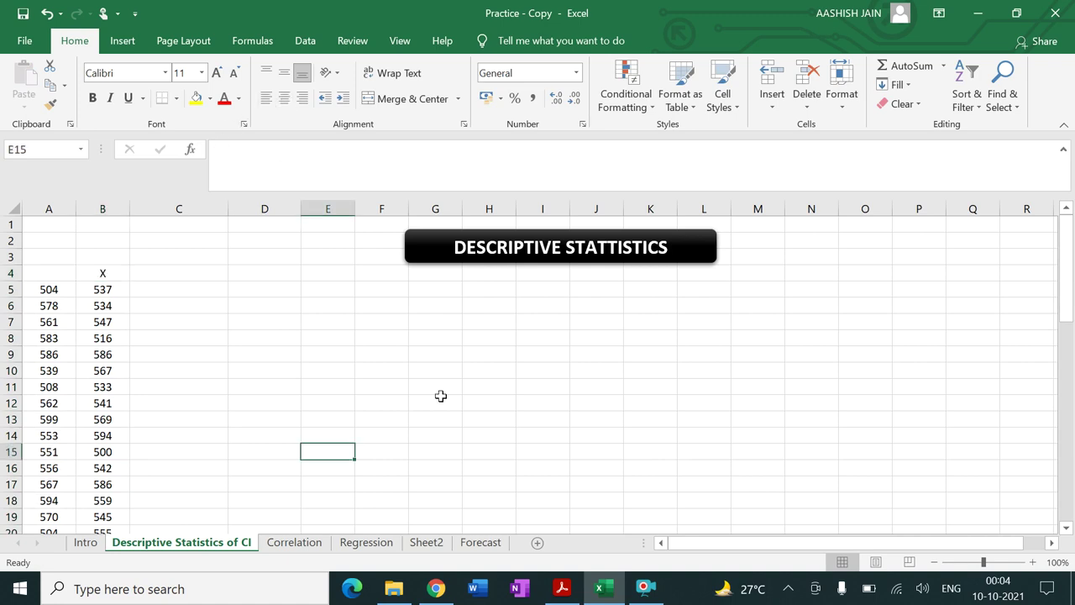
# Enter the test values 12 in G12 and 11 in H12 to check which number column recalculates
pyautogui.click(441, 401)
pyautogui.write('12')
pyautogui.press('Return')
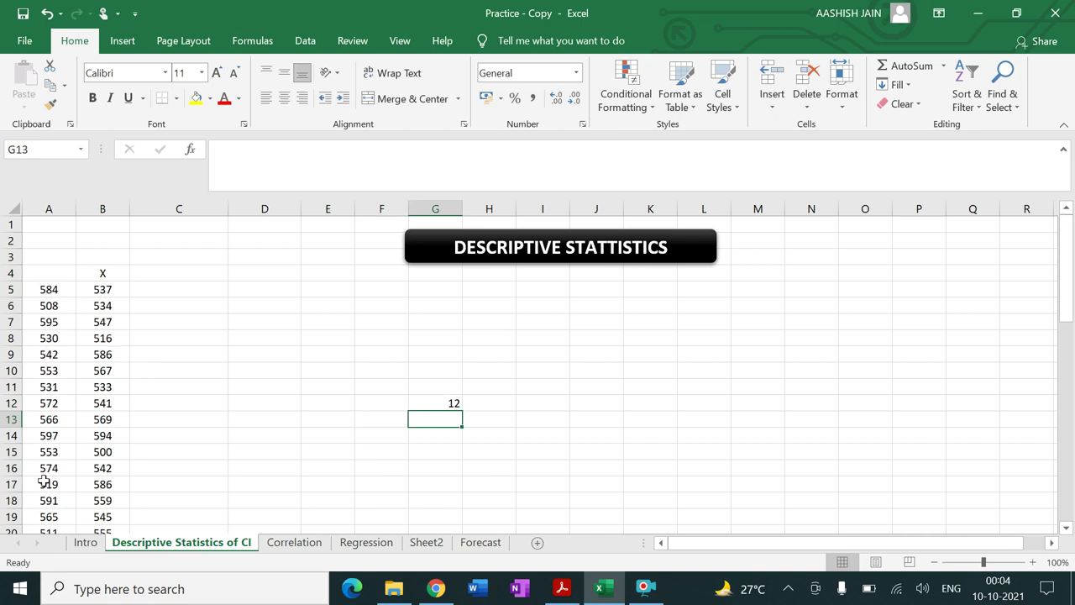
pyautogui.click(396, 371)
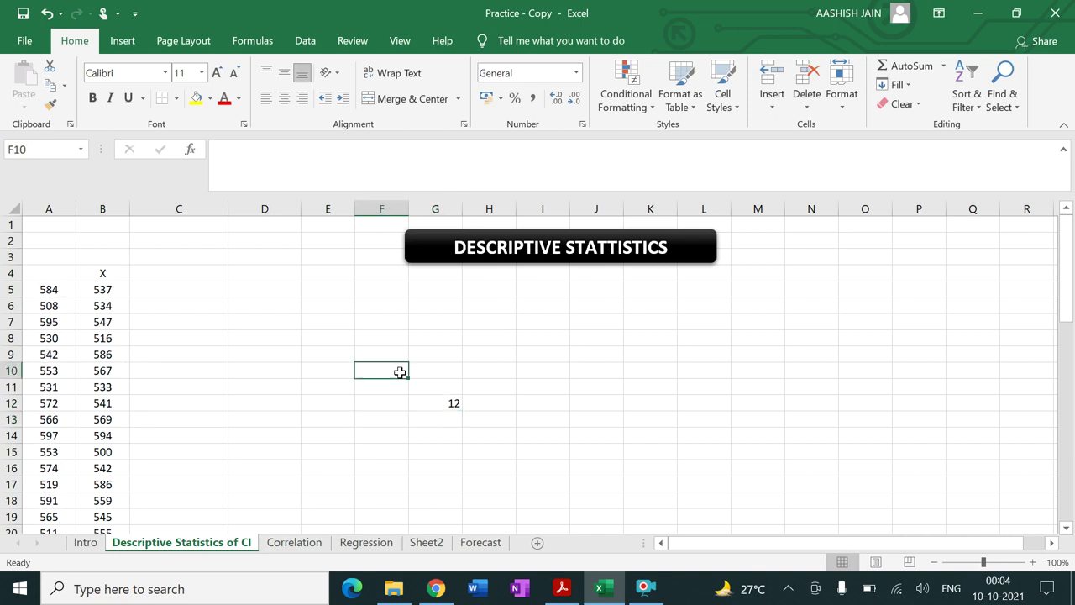
pyautogui.click(499, 403)
pyautogui.write('11')
pyautogui.press('Return')
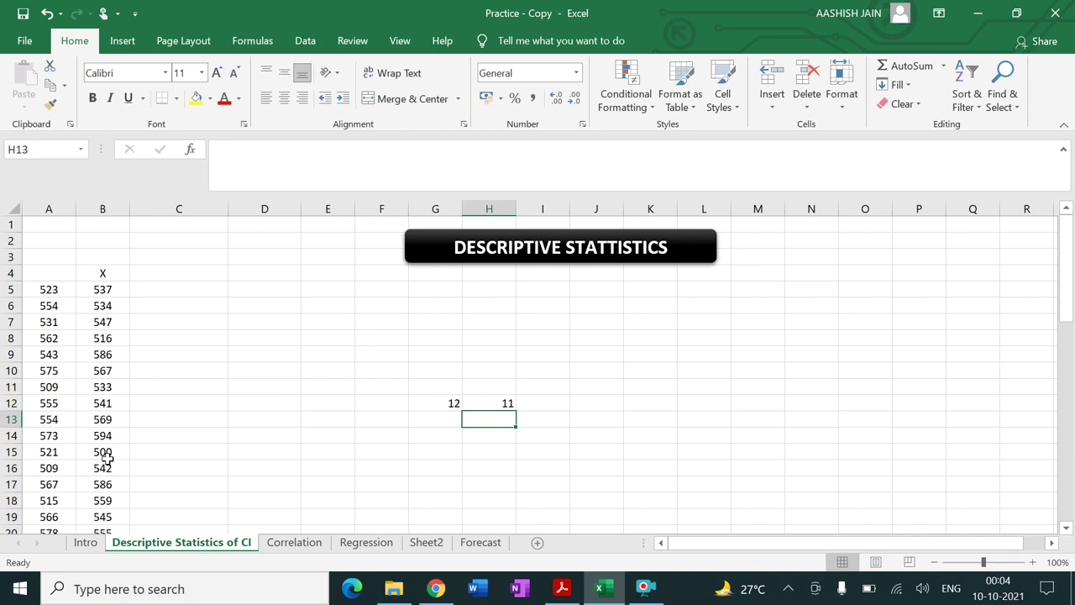
# Clear the test values from cells H12 and G12
pyautogui.click(492, 401)
pyautogui.press('BackSpace')
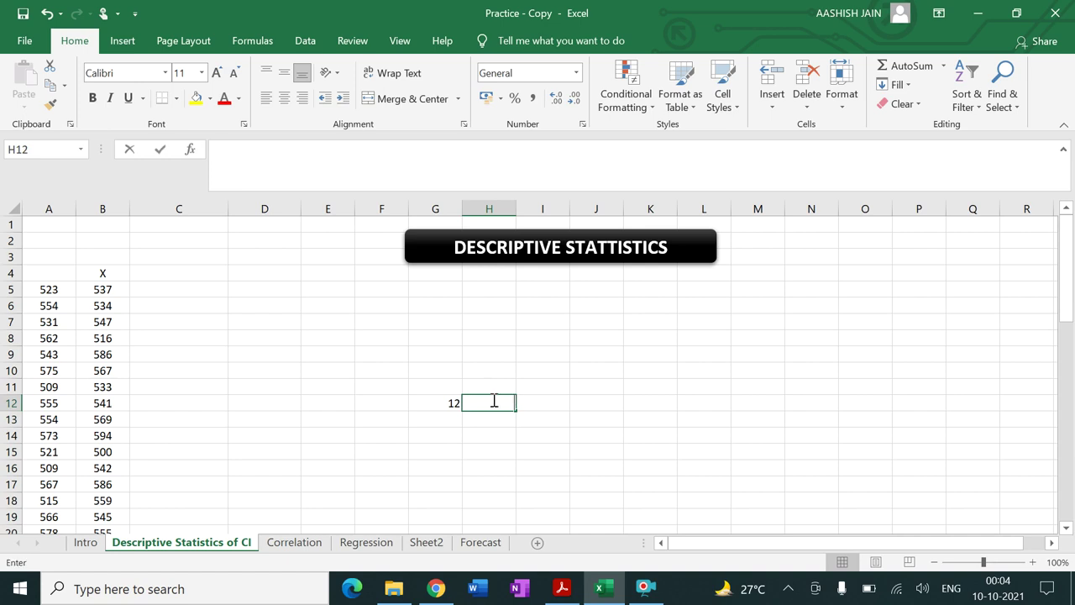
pyautogui.press('Left')
pyautogui.press('BackSpace')
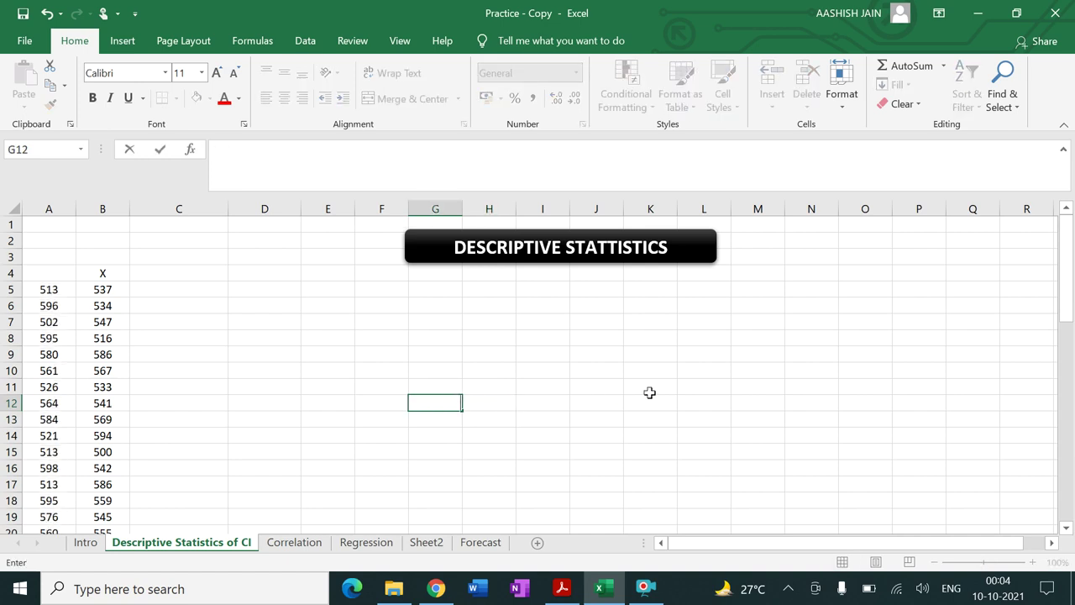
pyautogui.click(650, 392)
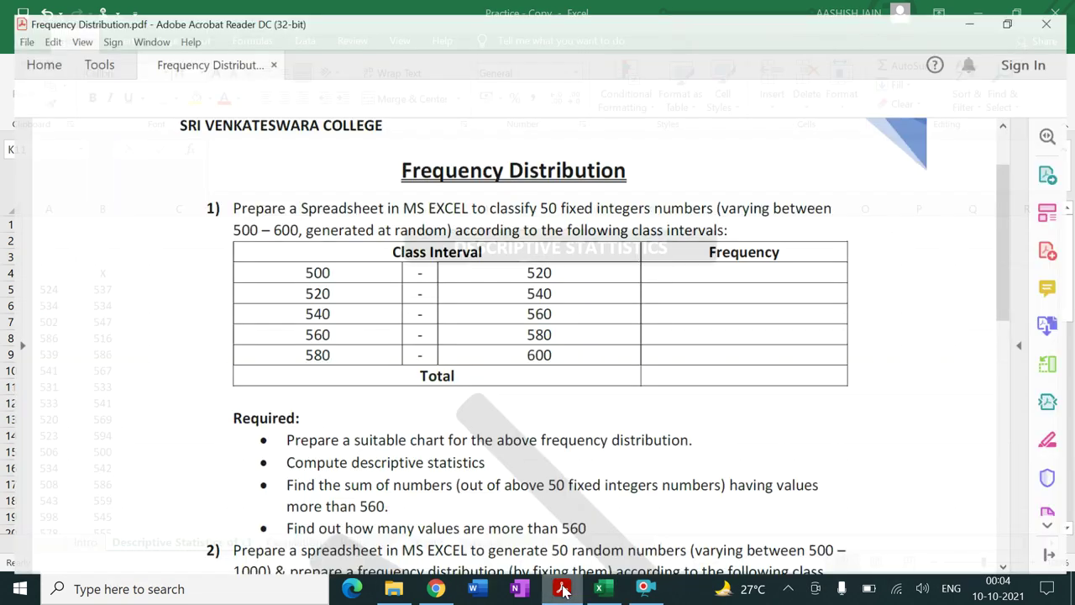
# Switch to the Frequency Distribution PDF in Acrobat Reader, read the required tasks, and return to the Excel worksheet
pyautogui.click(562, 588)
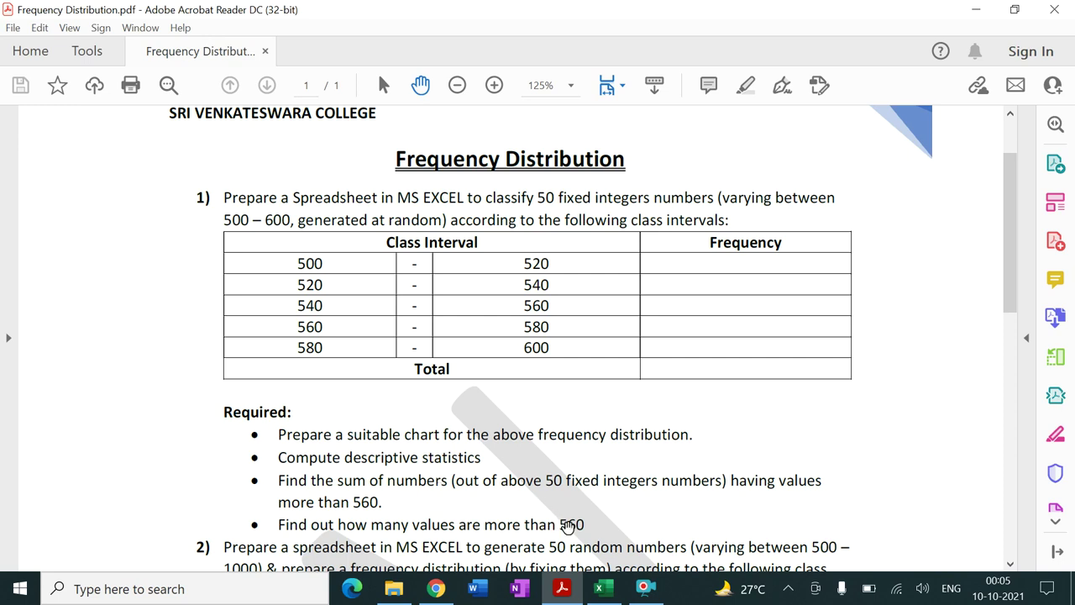
pyautogui.click(603, 588)
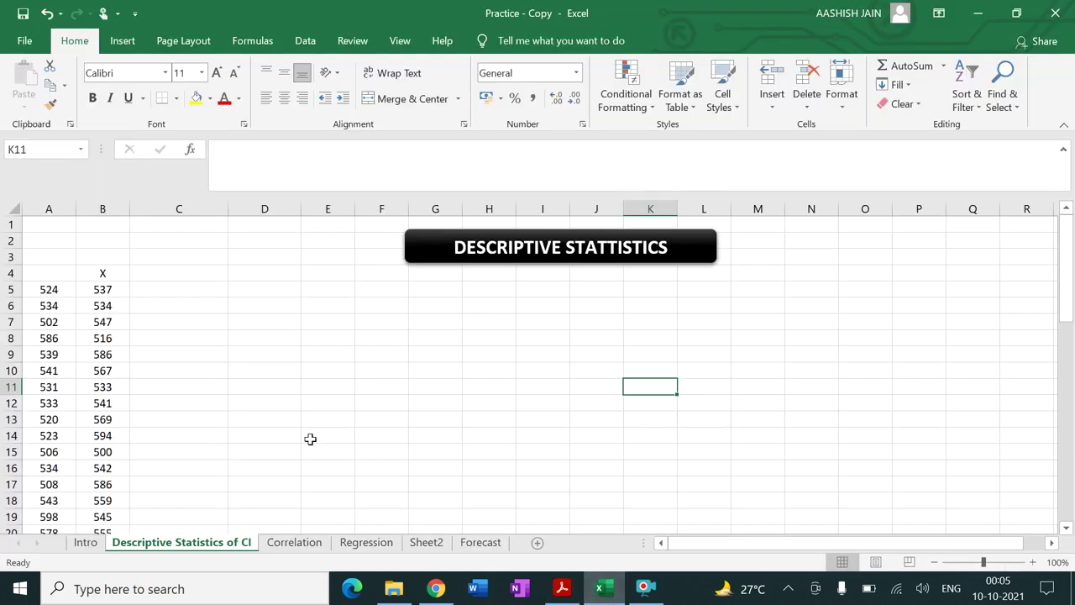
# Make the X heading in cell B4 bold
pyautogui.click(112, 274)
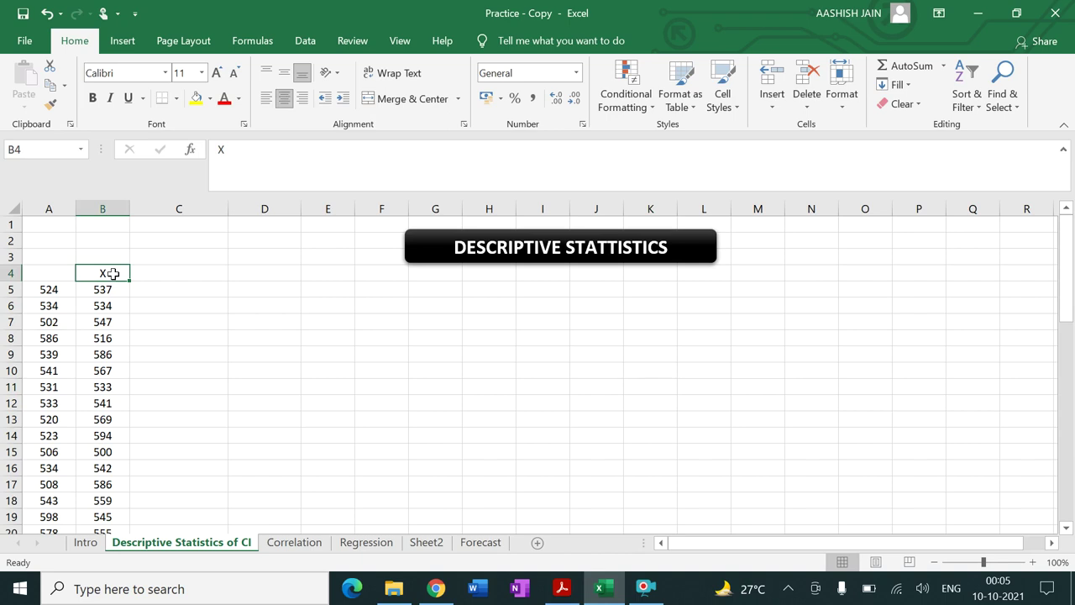
pyautogui.hotkey('ctrl', 'b')
pyautogui.click(362, 387)
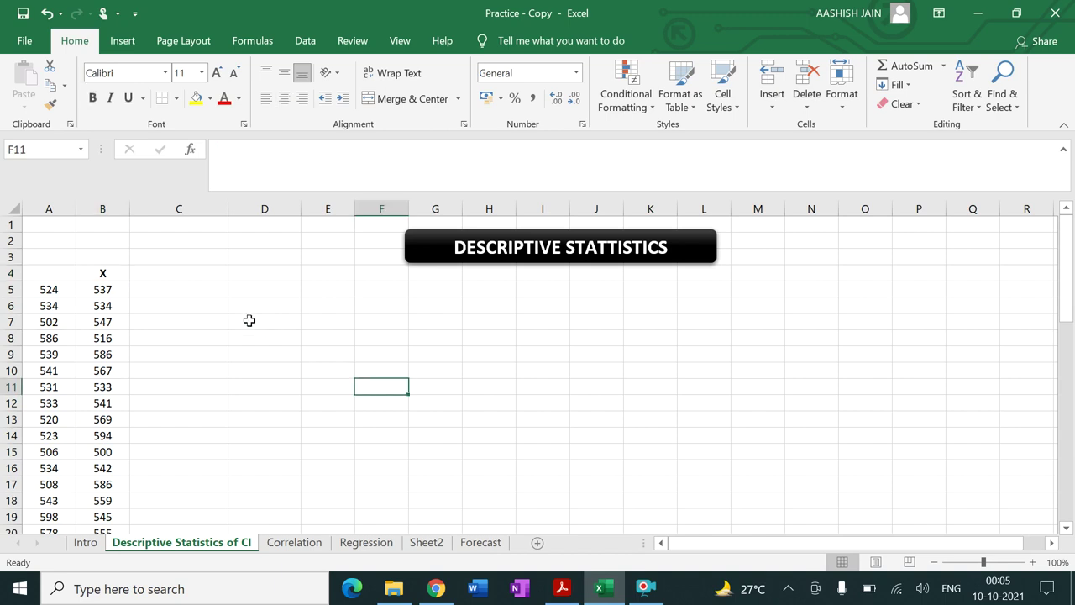
# Select the X heading with all its values in B4:B54 and bring up the data tools
pyautogui.click(112, 269)
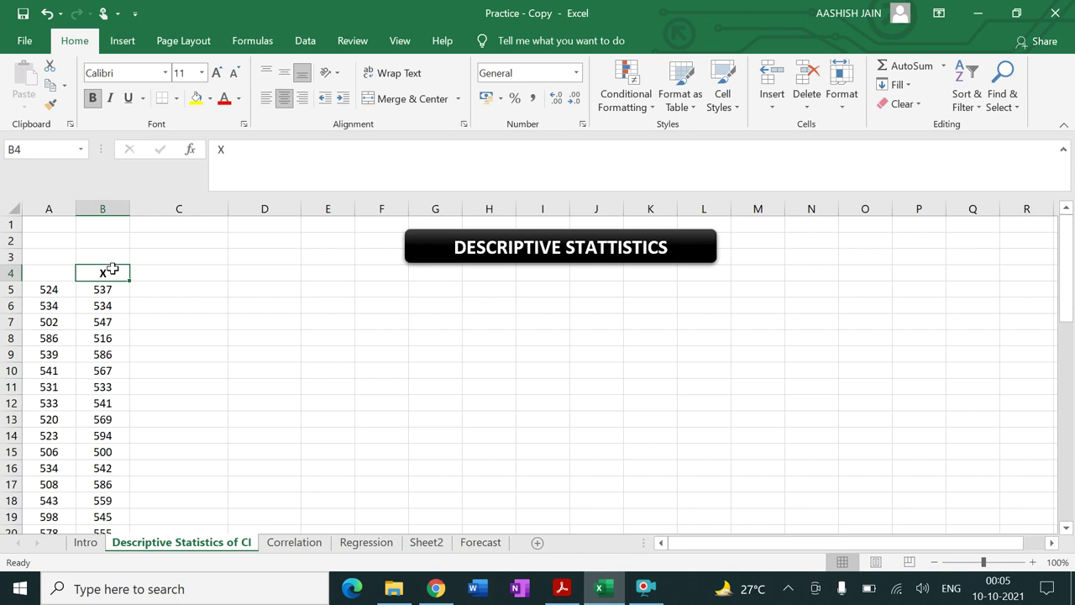
pyautogui.hotkey('ctrl', 'shift', 'Down')
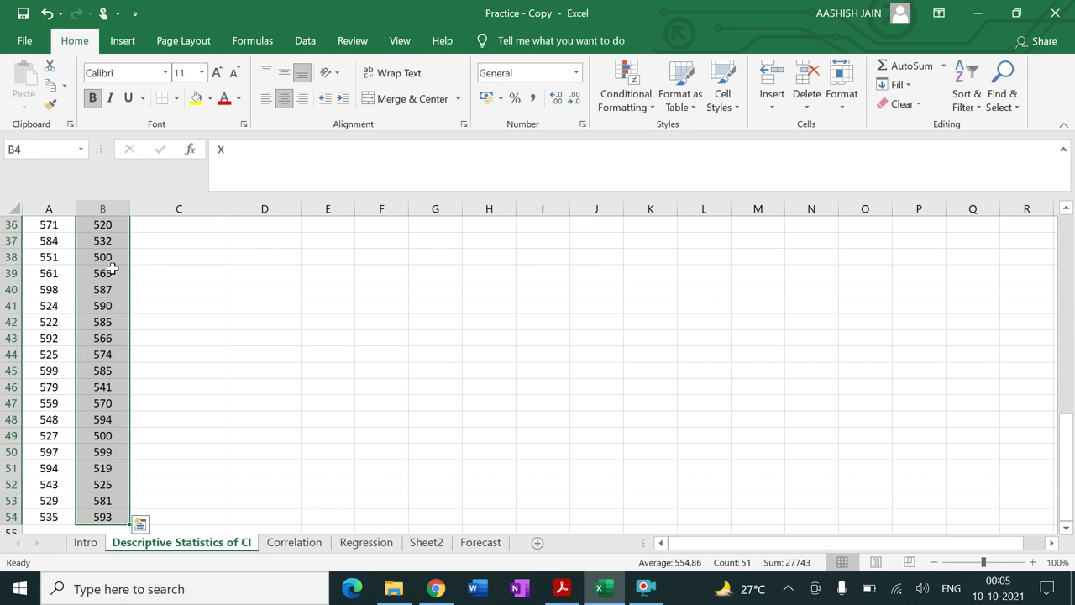
pyautogui.click(306, 42)
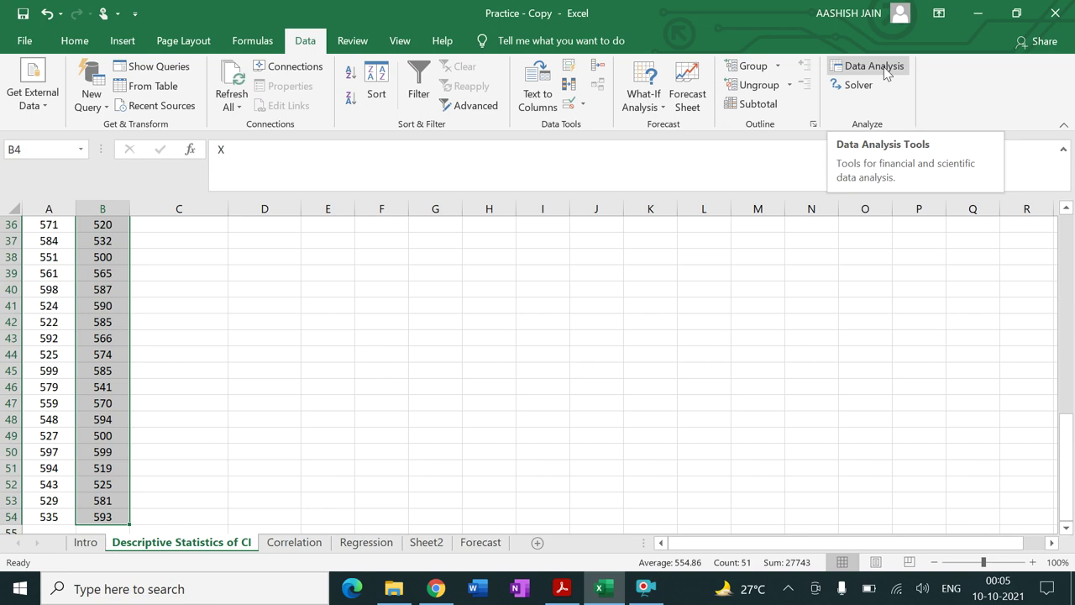
# Check in the Excel add-ins manager that the Analysis ToolPak is enabled and accept the add-in selection
pyautogui.click(20, 47)
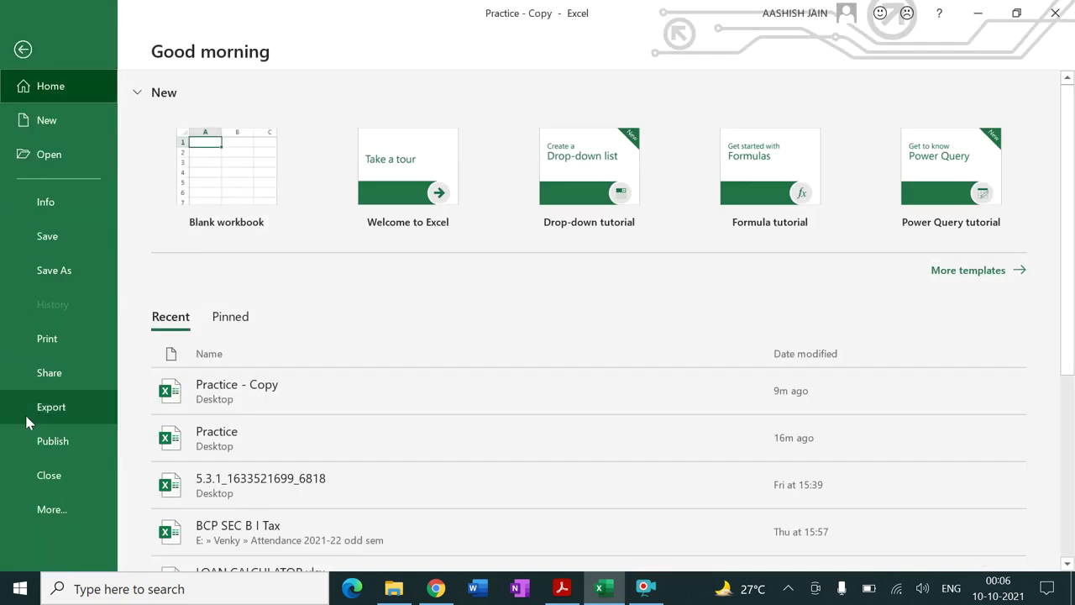
pyautogui.click(54, 511)
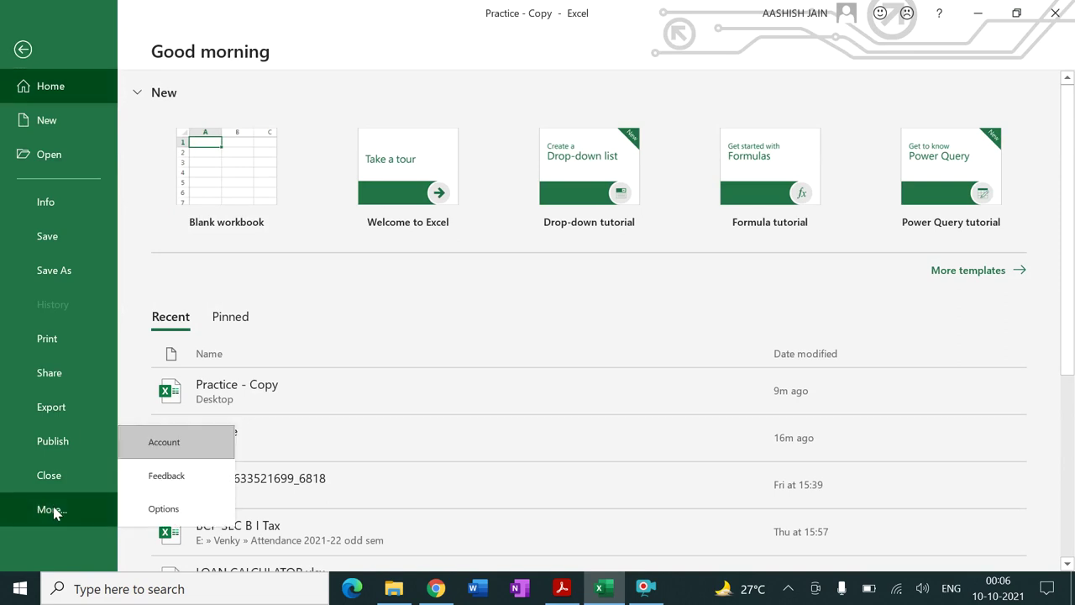
pyautogui.click(173, 509)
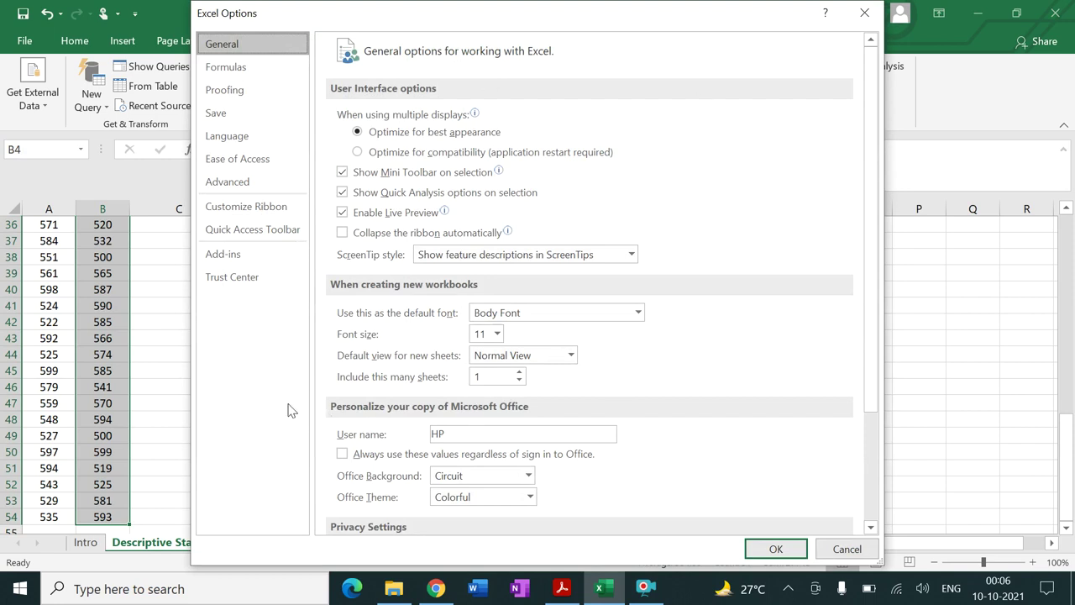
pyautogui.click(256, 190)
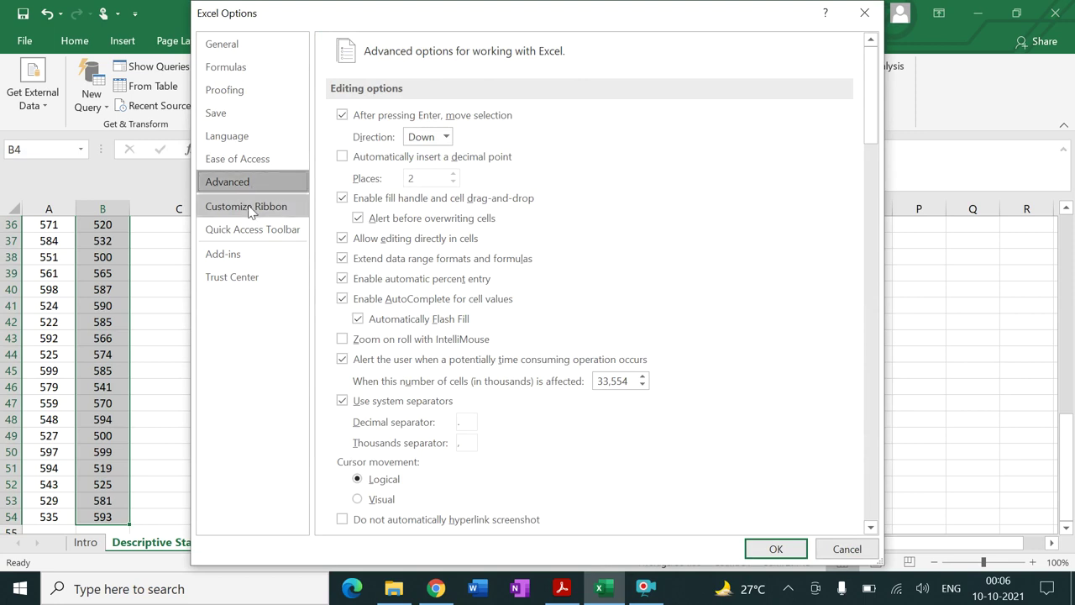
pyautogui.click(246, 258)
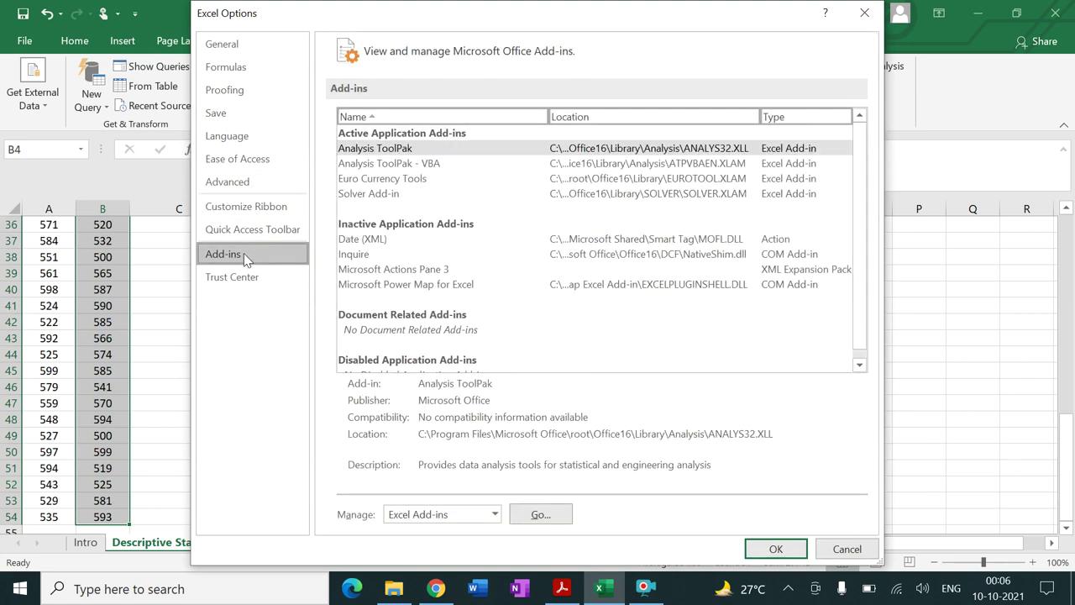
pyautogui.click(544, 521)
pyautogui.click(544, 517)
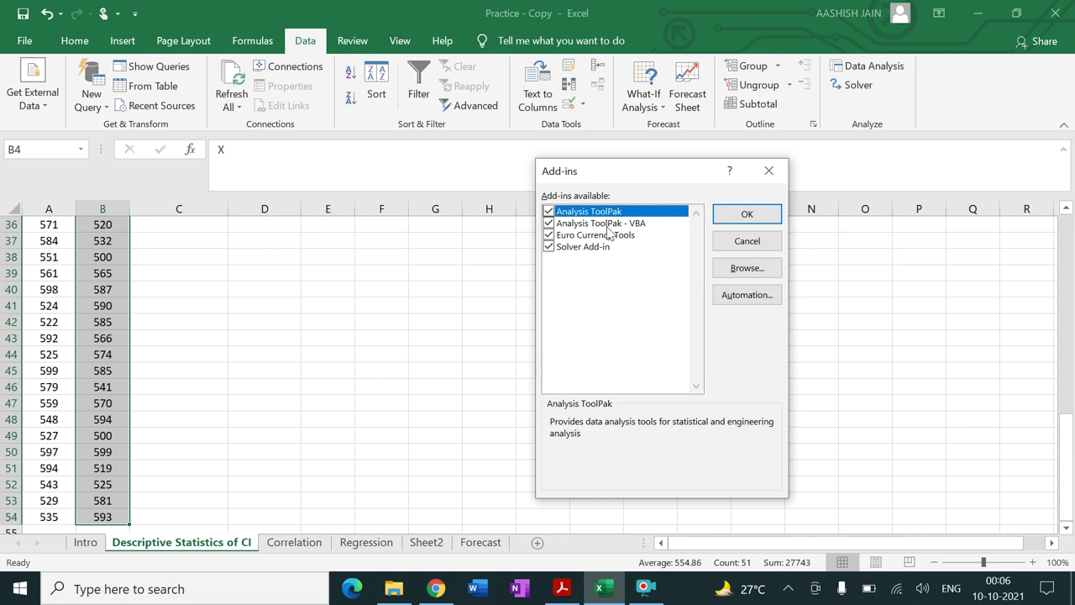
pyautogui.click(743, 214)
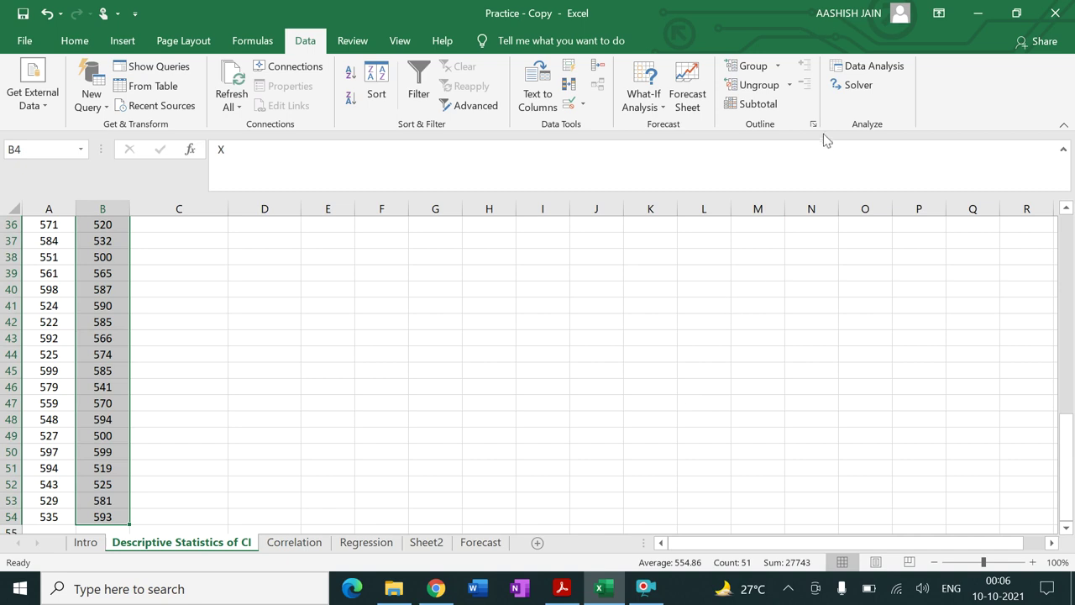
# Start the Descriptive Statistics analysis with B4:B54 as the input range, grouped by columns, with labels in the first row
pyautogui.moveTo(1064, 450); pyautogui.dragTo(1069, 220)
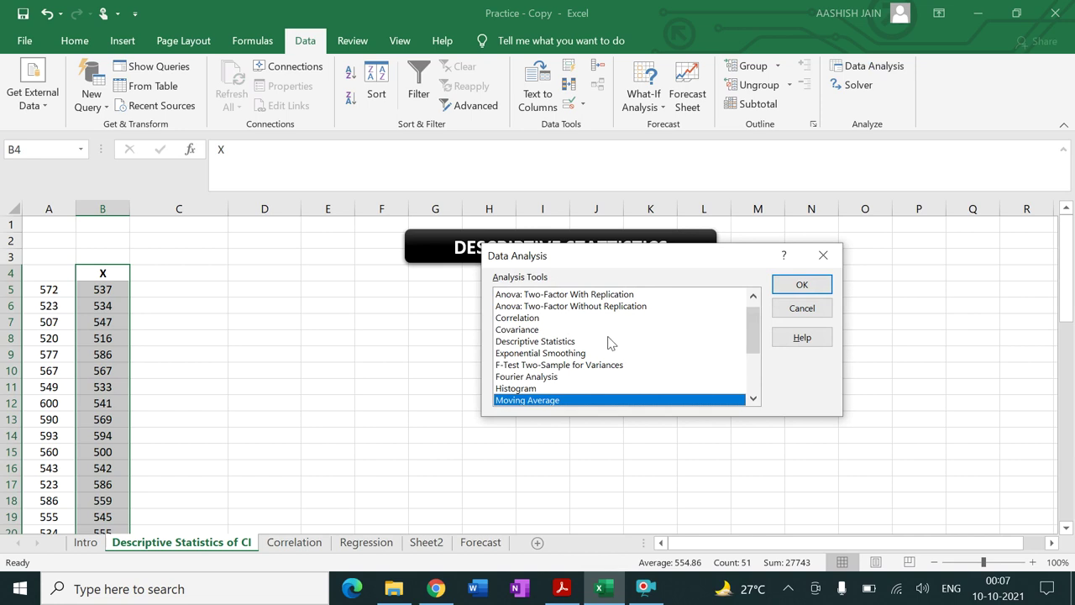
pyautogui.click(561, 342)
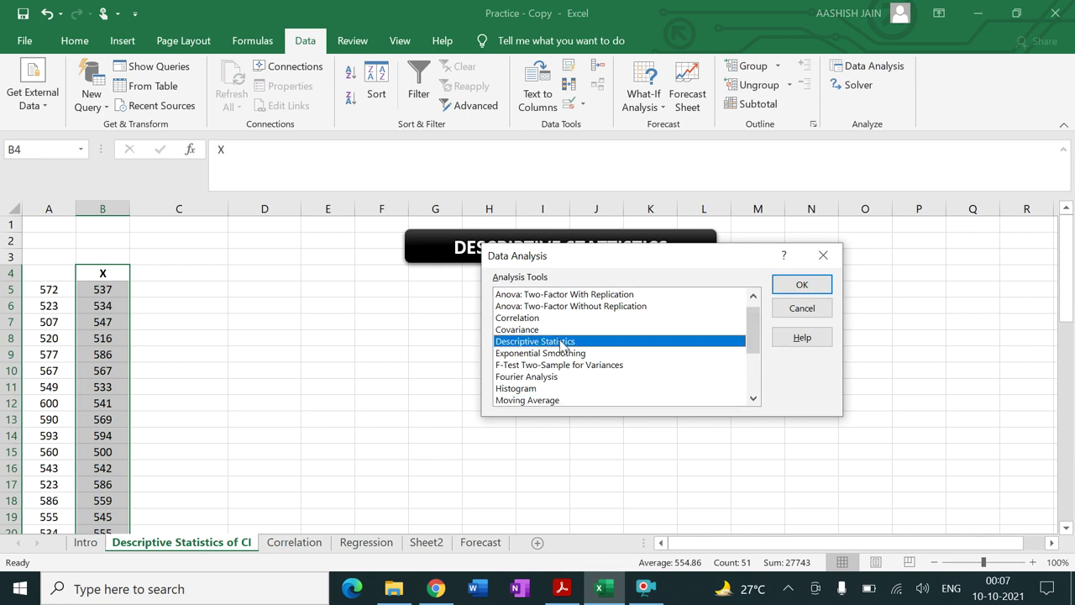
pyautogui.click(802, 285)
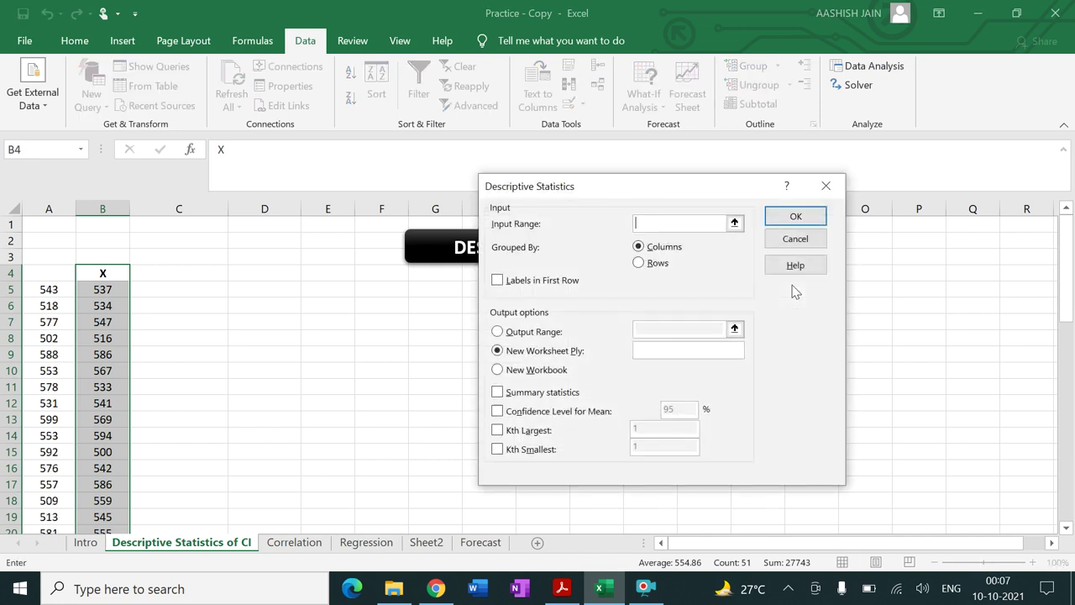
pyautogui.moveTo(662, 190); pyautogui.dragTo(632, 204)
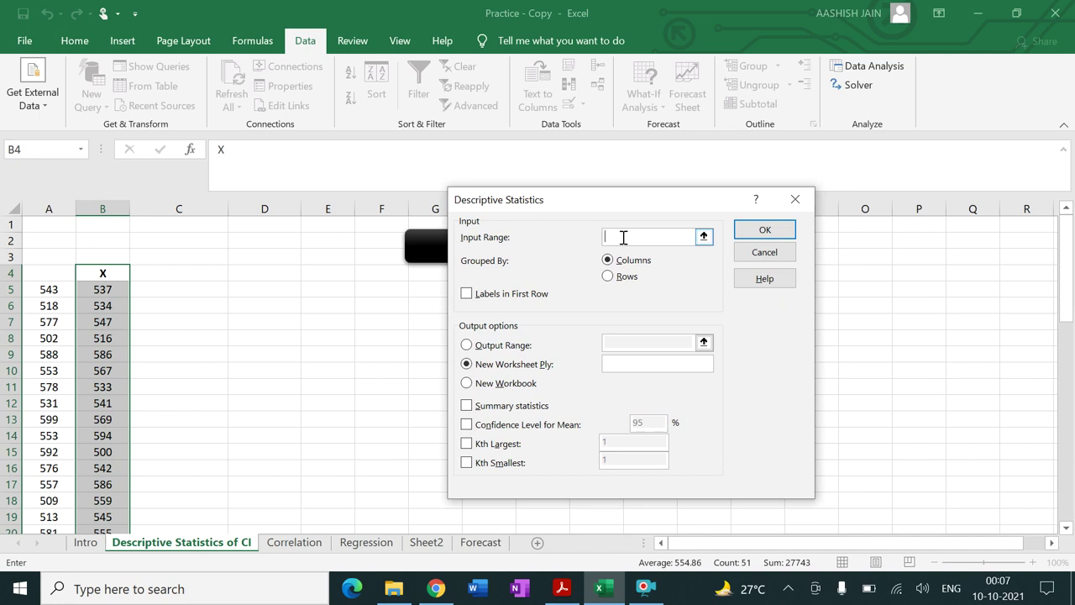
pyautogui.click(100, 273)
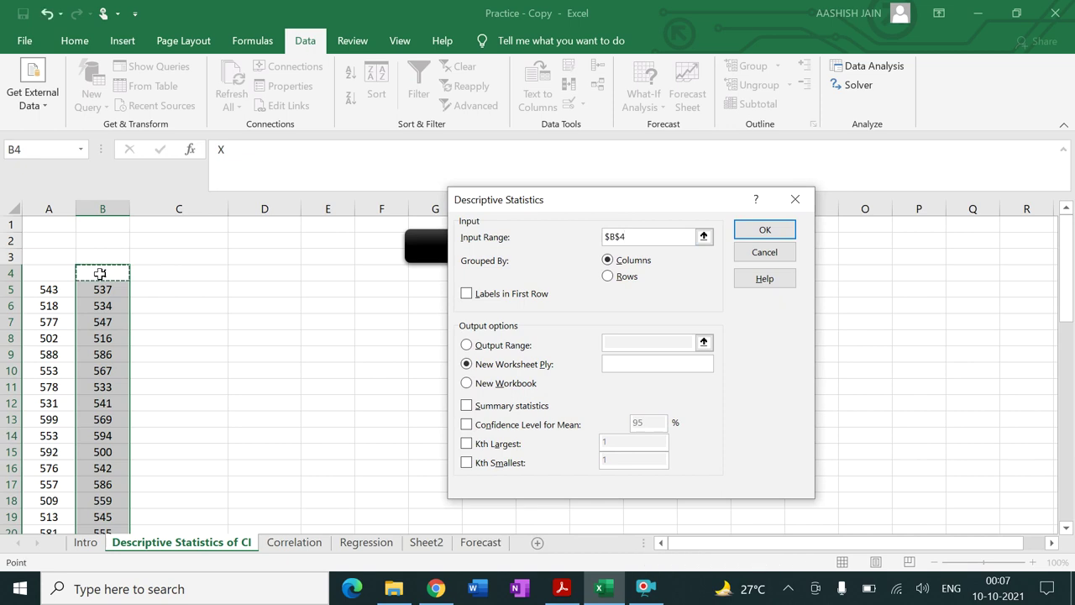
pyautogui.hotkey('ctrl', 'shift', 'Down')
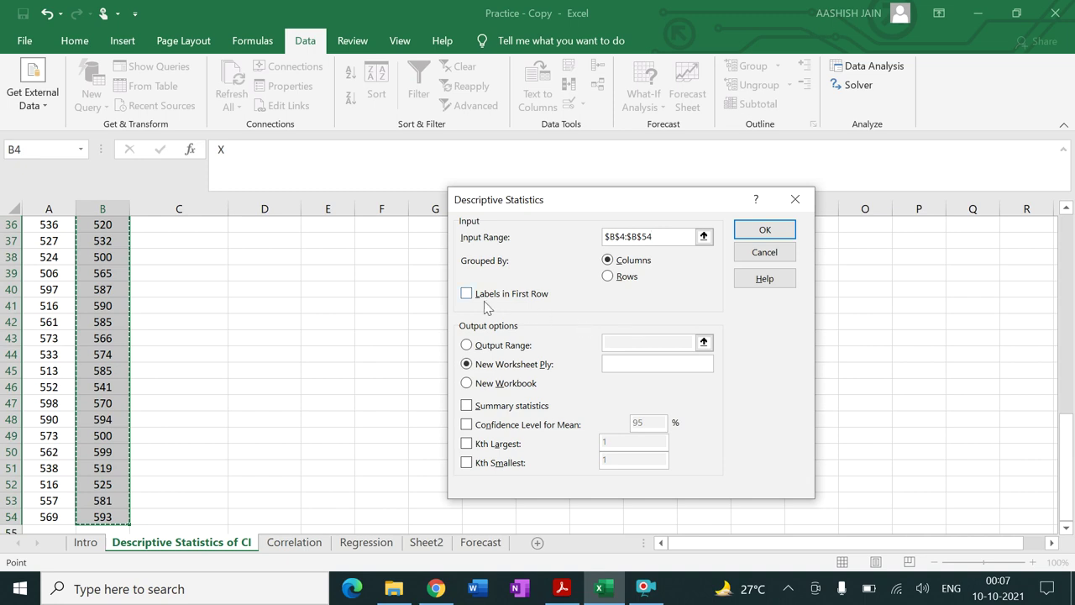
pyautogui.click(467, 294)
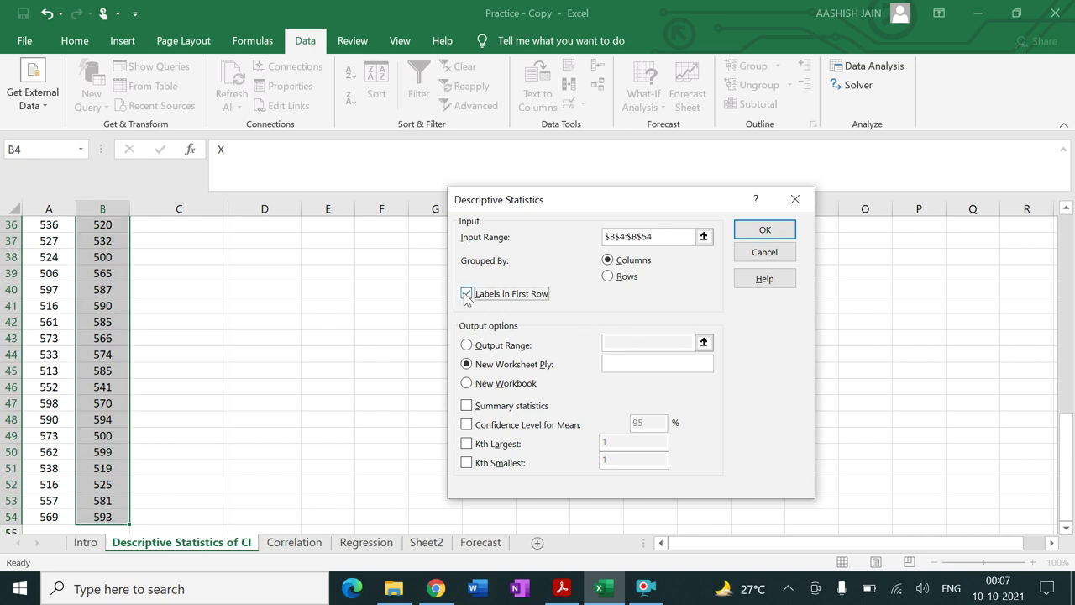
# Set the analysis output range to cell D4, include summary statistics, and generate the results table
pyautogui.click(468, 346)
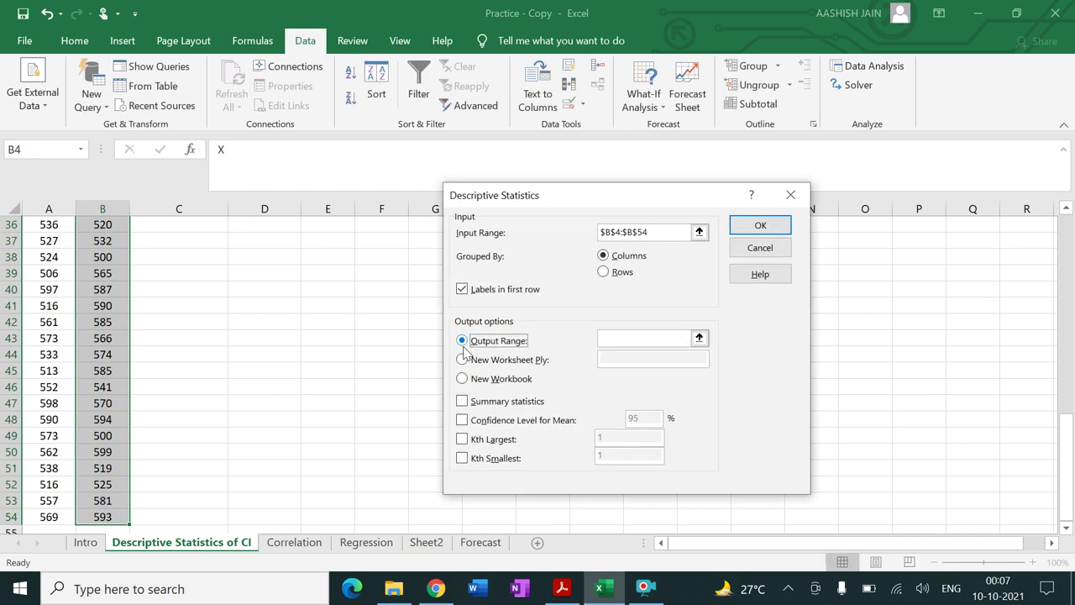
pyautogui.click(628, 338)
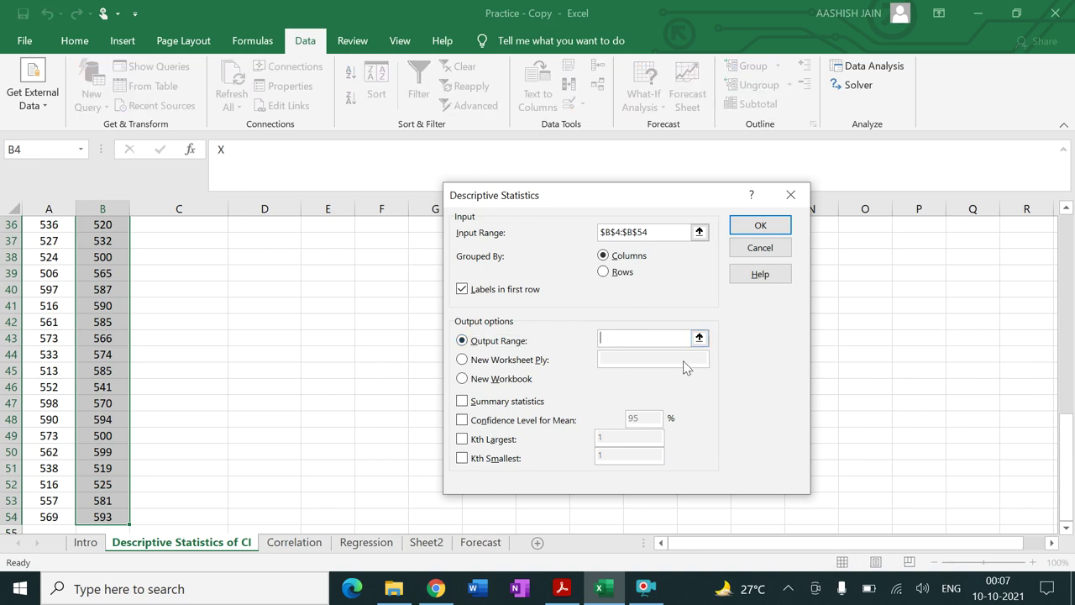
pyautogui.moveTo(1063, 463); pyautogui.dragTo(1067, 244)
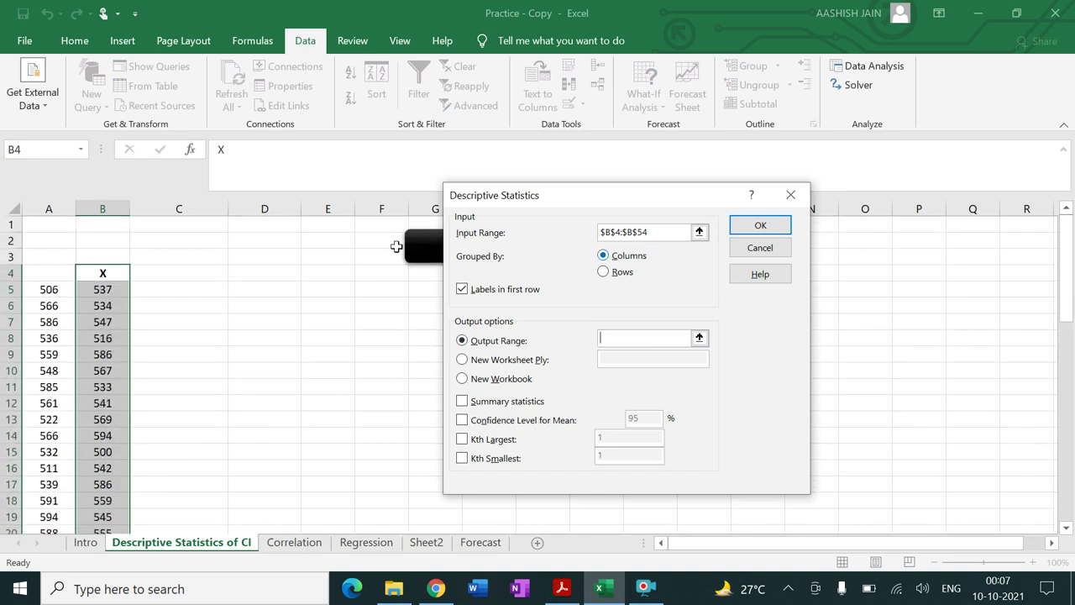
pyautogui.click(254, 273)
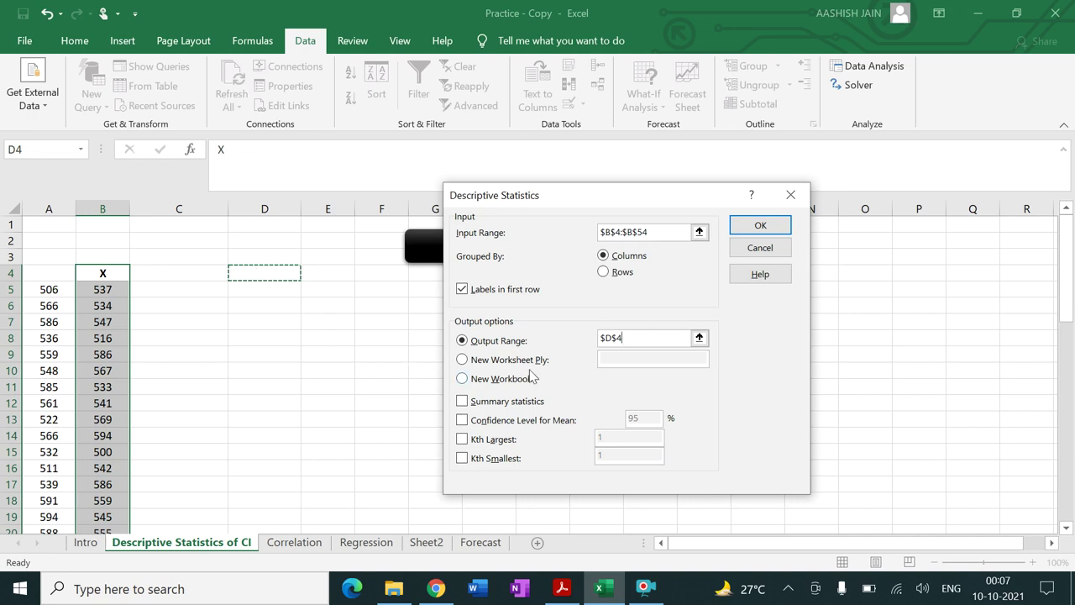
pyautogui.click(463, 403)
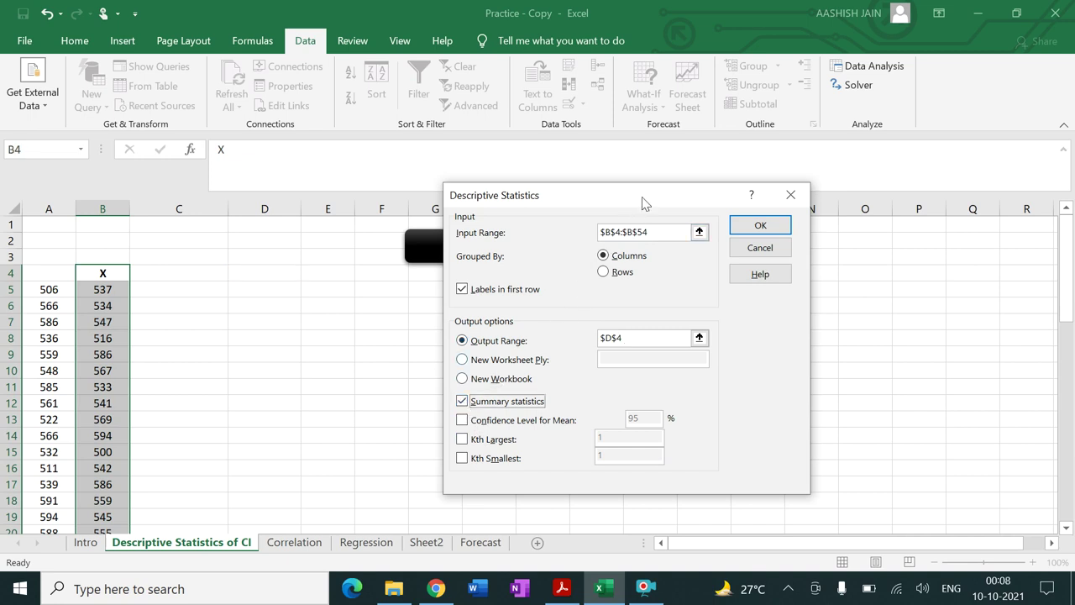
pyautogui.click(752, 224)
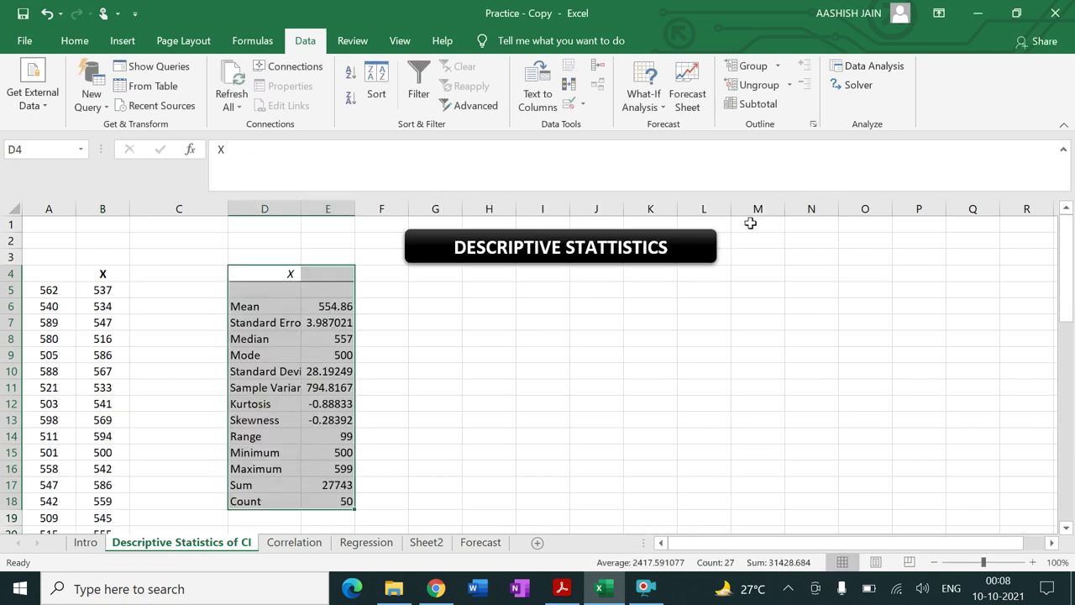
# Widen column D to fit the statistic labels and replace the table heading in D4 with "Descriptive Statistics"
pyautogui.moveTo(307, 211); pyautogui.dragTo(336, 212)
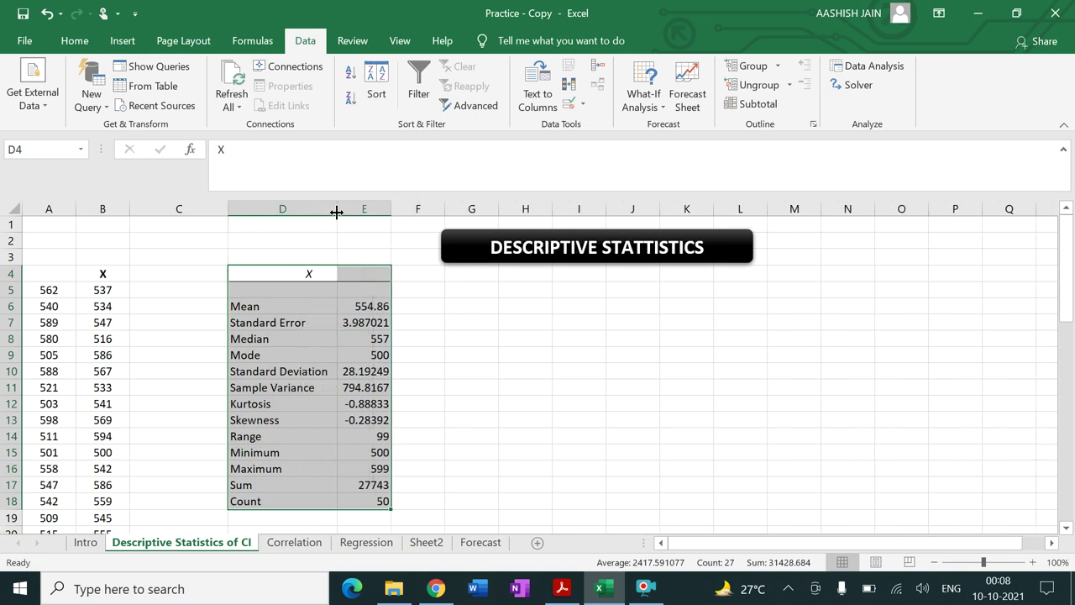
pyautogui.click(310, 275)
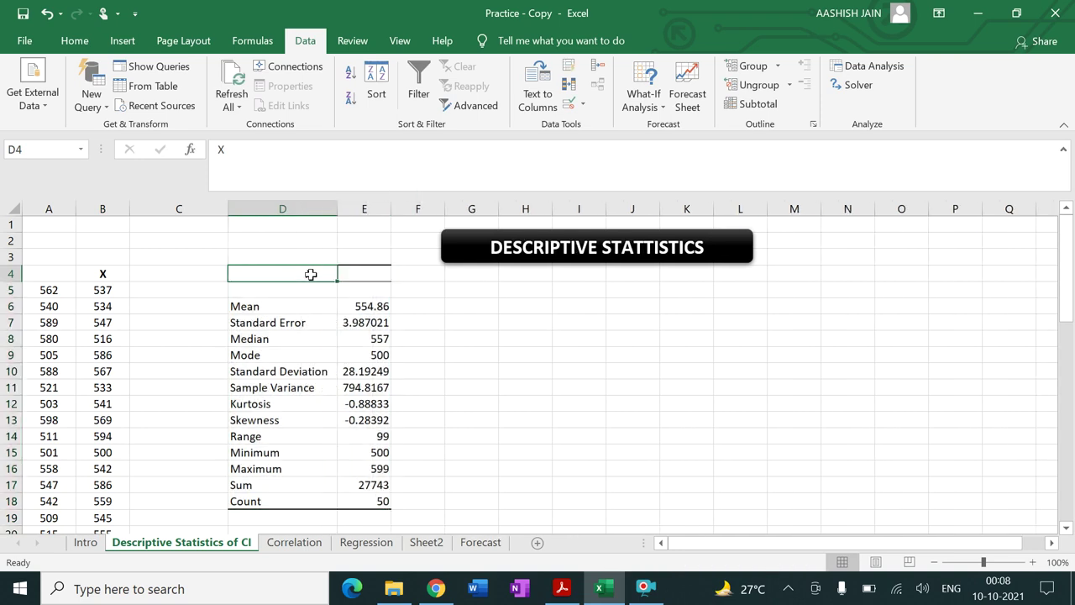
pyautogui.click(282, 164)
pyautogui.press('BackSpace')
pyautogui.write('D')
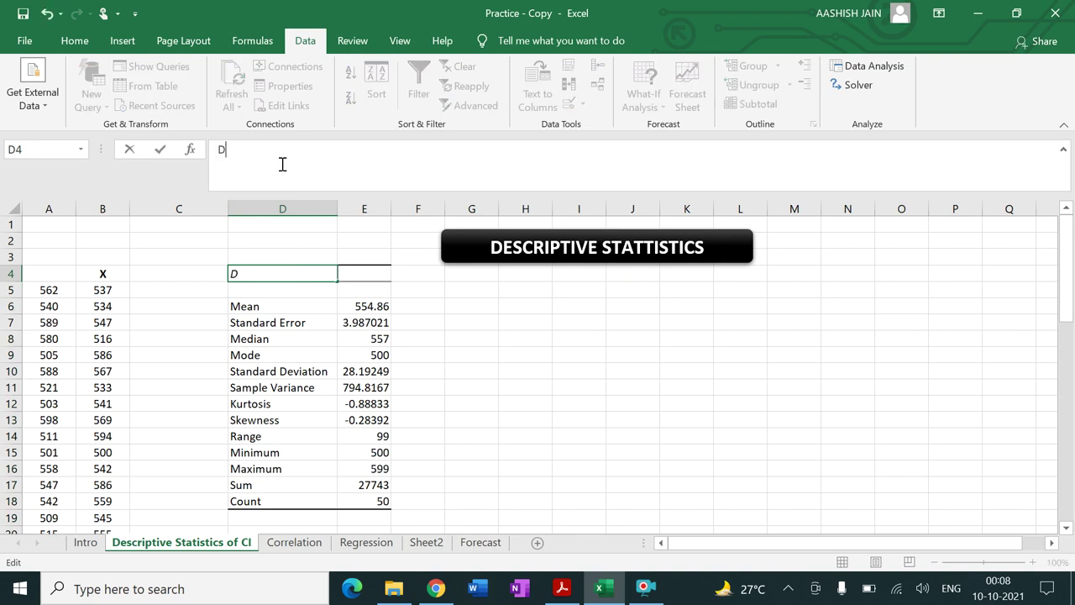
pyautogui.write('escriptive Statistics')
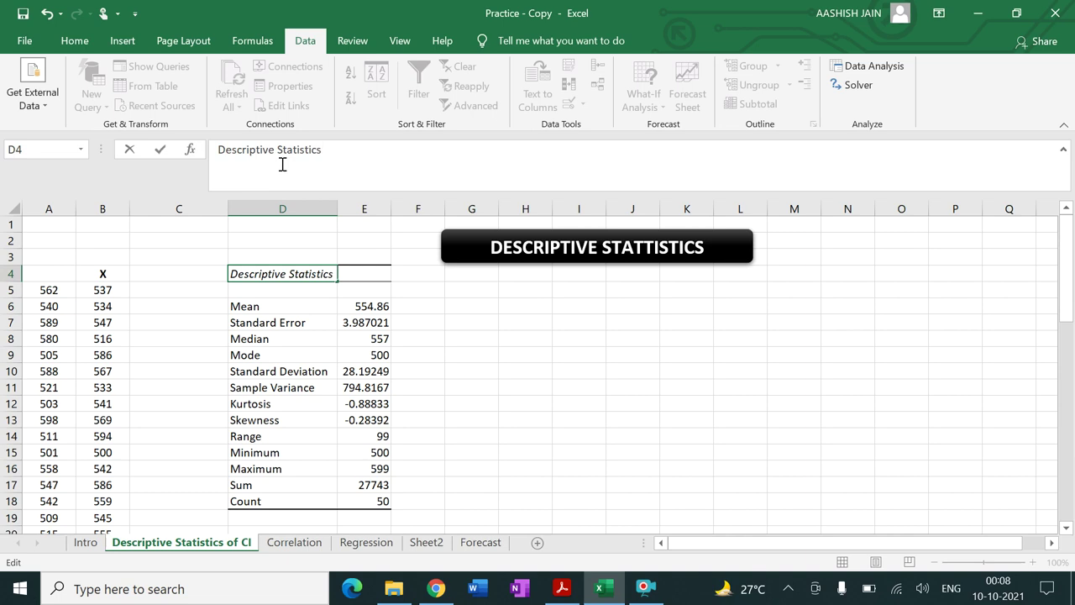
pyautogui.press('Return')
pyautogui.click(592, 401)
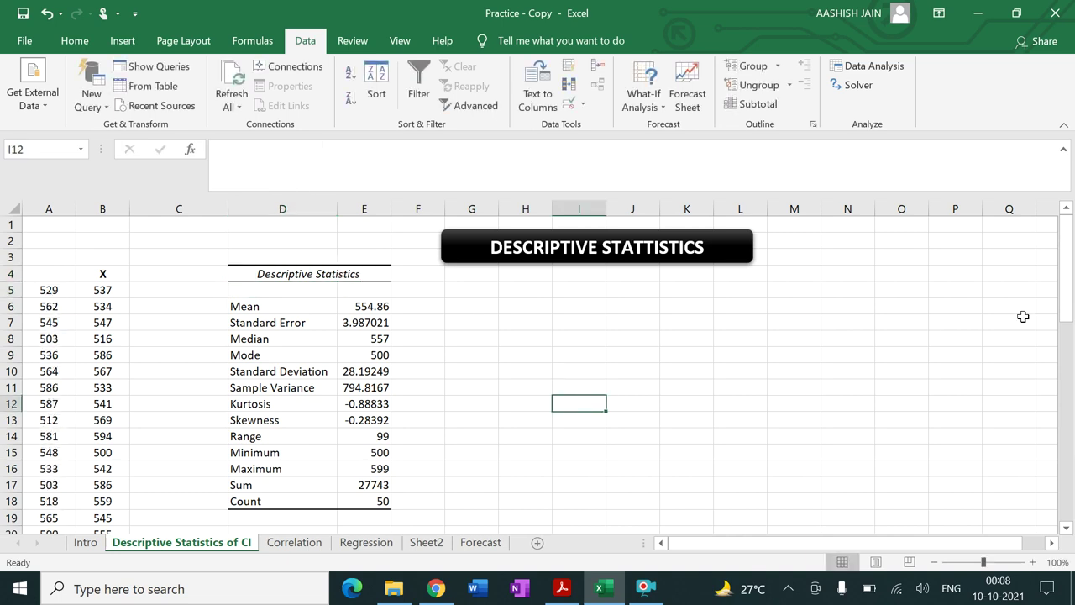
# Examine the computed statistics in E6:E18 one by one, from the mean down to the count
pyautogui.moveTo(1069, 304); pyautogui.dragTo(1071, 308)
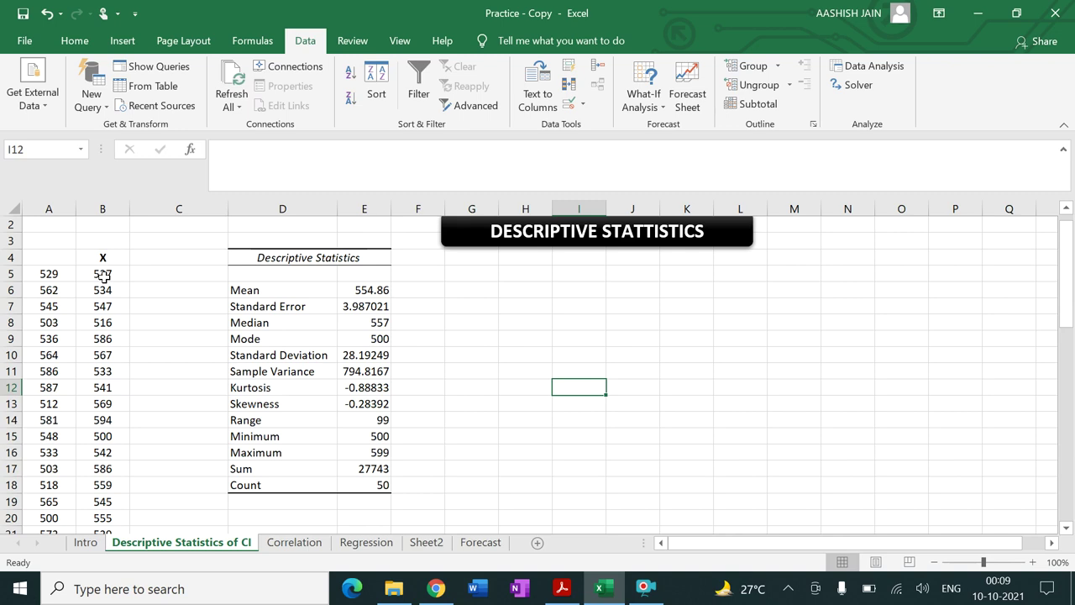
pyautogui.click(374, 291)
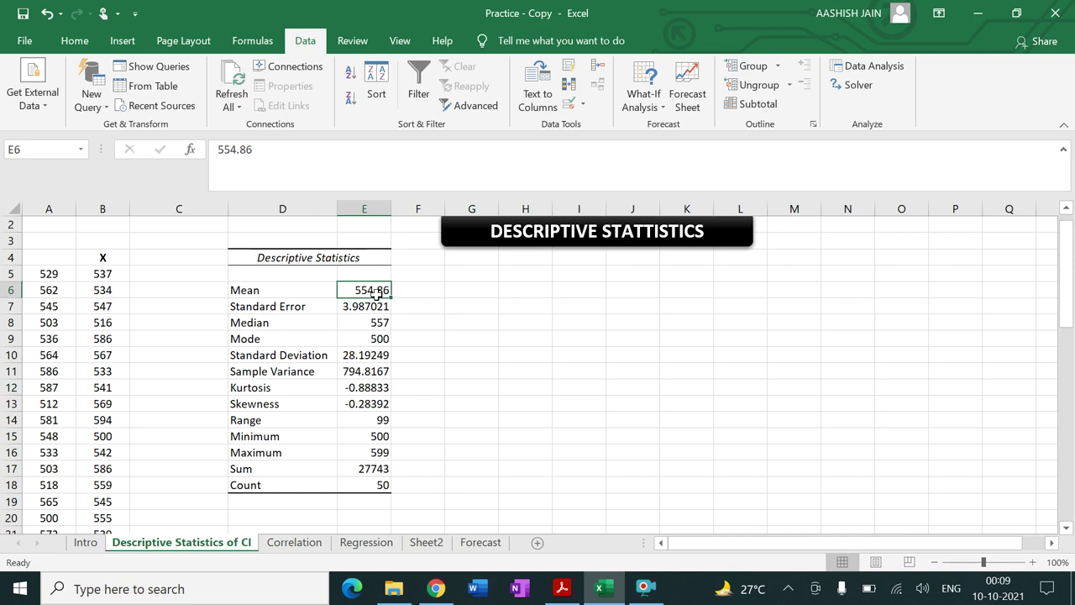
pyautogui.click(376, 306)
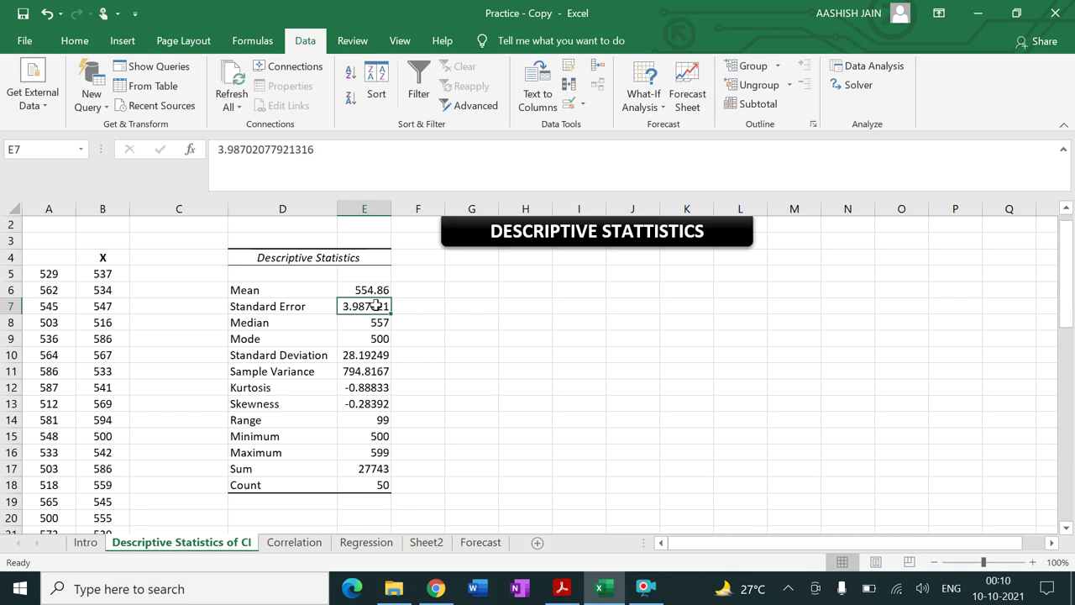
pyautogui.press('Down')
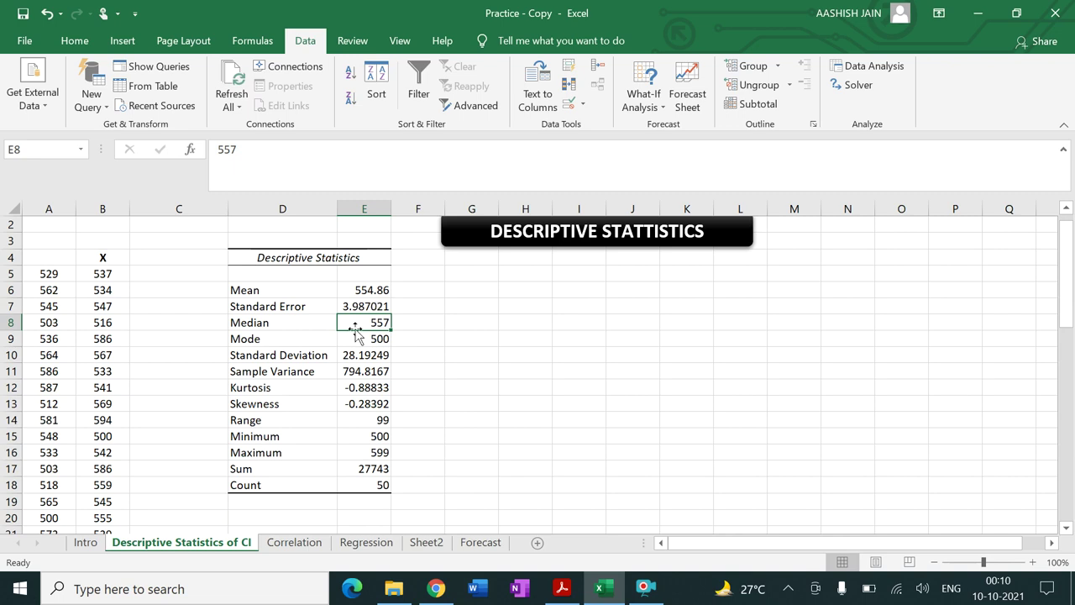
pyautogui.click(364, 338)
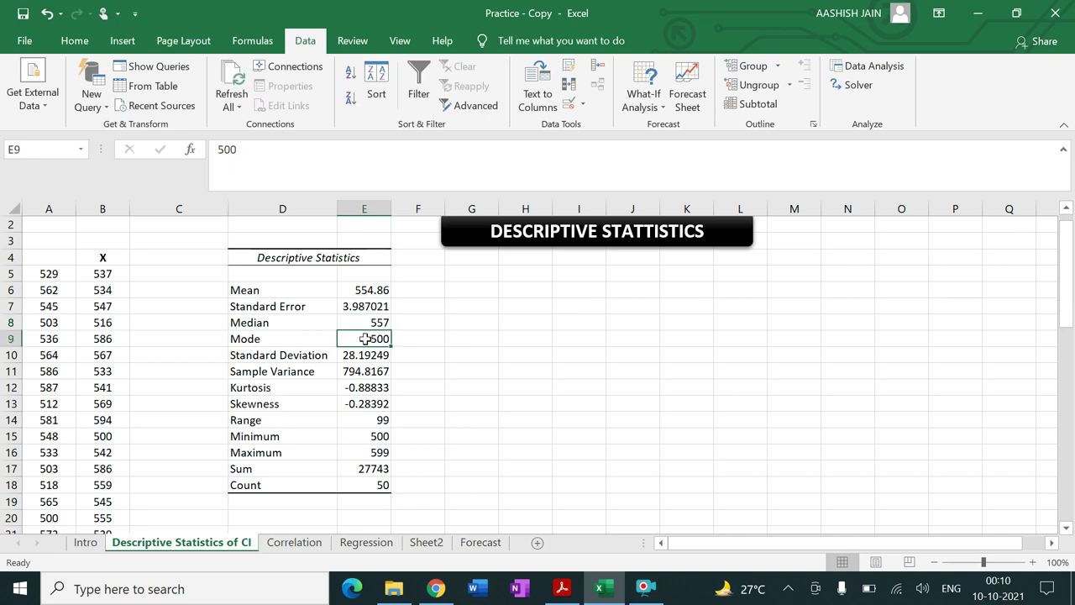
pyautogui.click(281, 339)
pyautogui.press('Right')
pyautogui.press('Down')
pyautogui.press('Down')
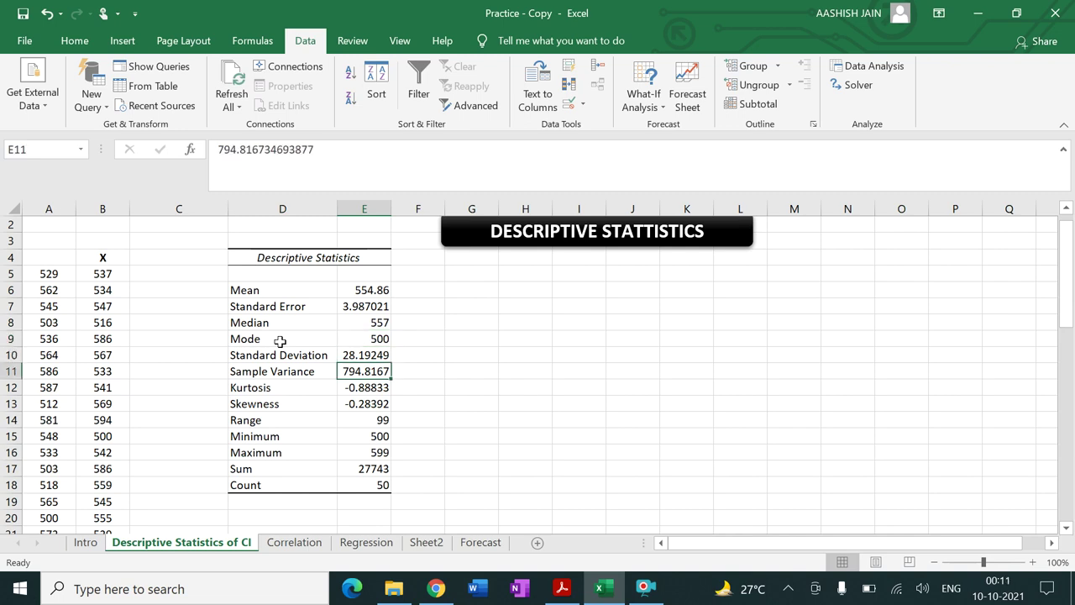
pyautogui.click(364, 355)
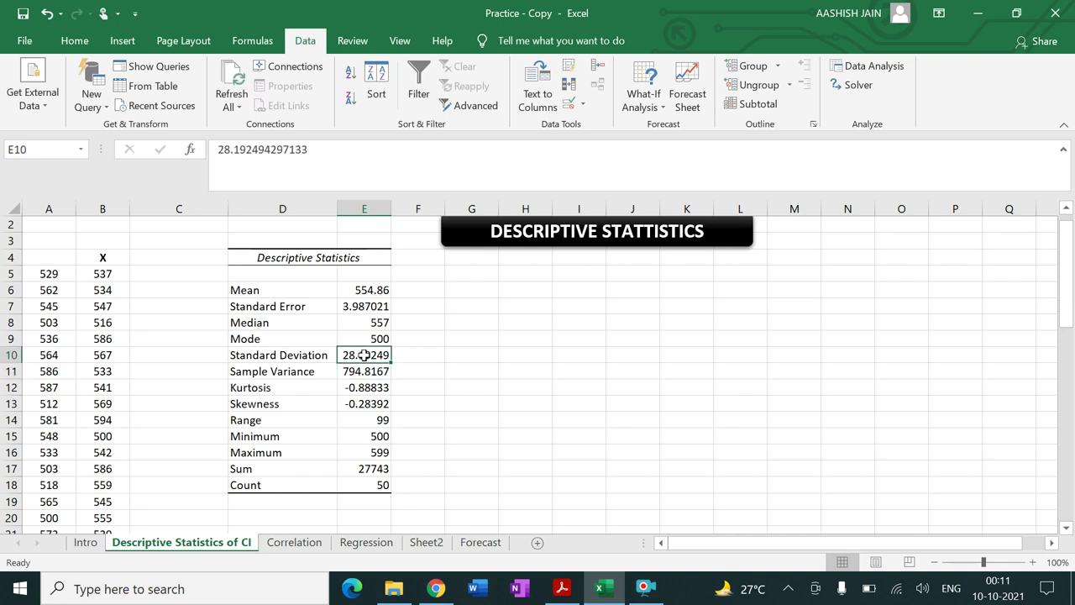
pyautogui.press('Down')
pyautogui.press('Down')
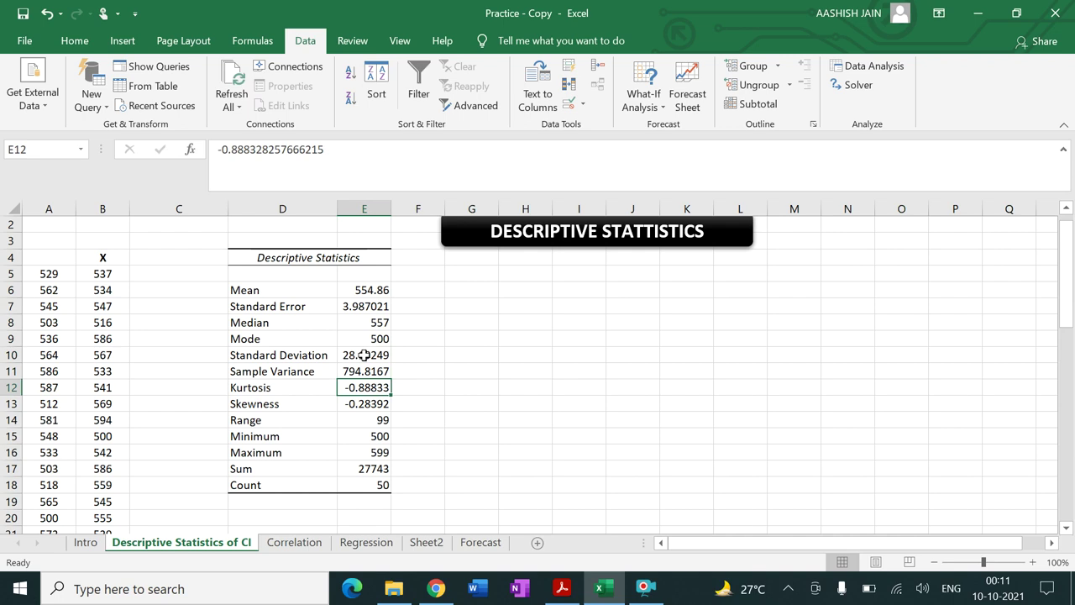
pyautogui.press('Down')
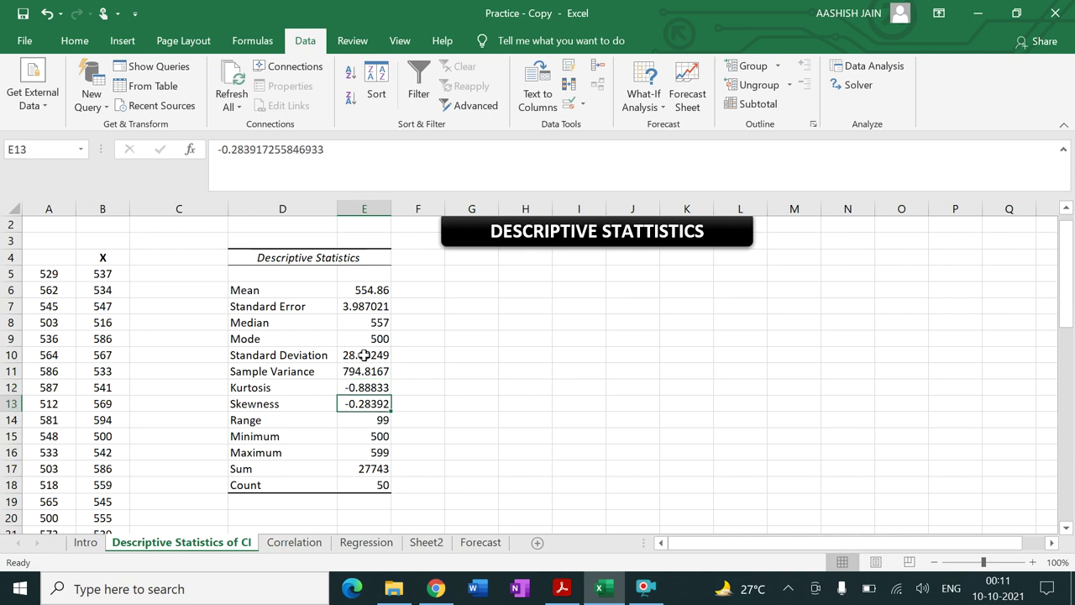
pyautogui.press('Down')
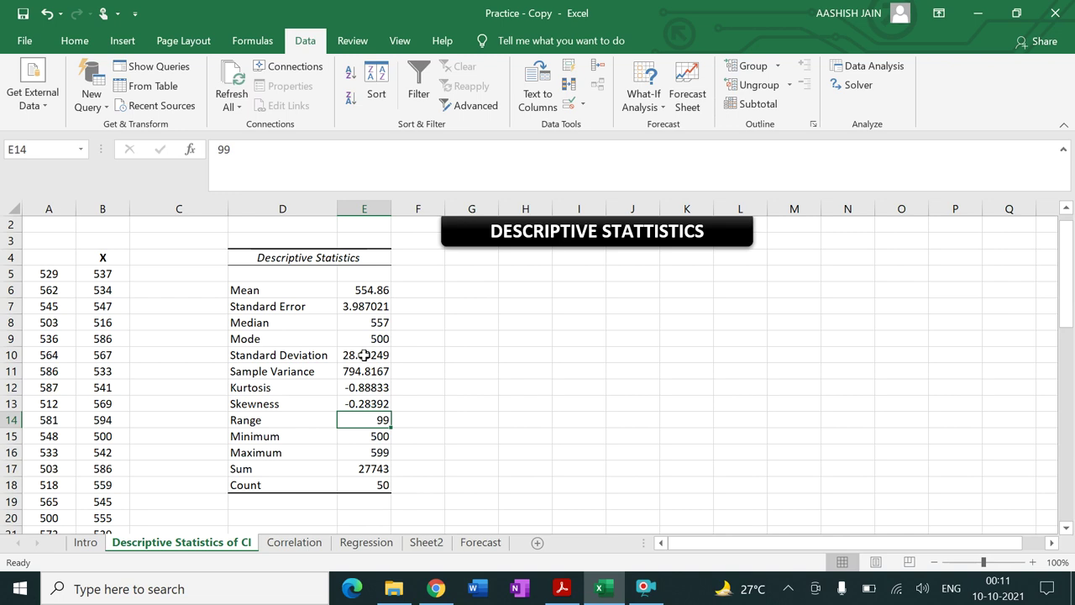
pyautogui.press('Down')
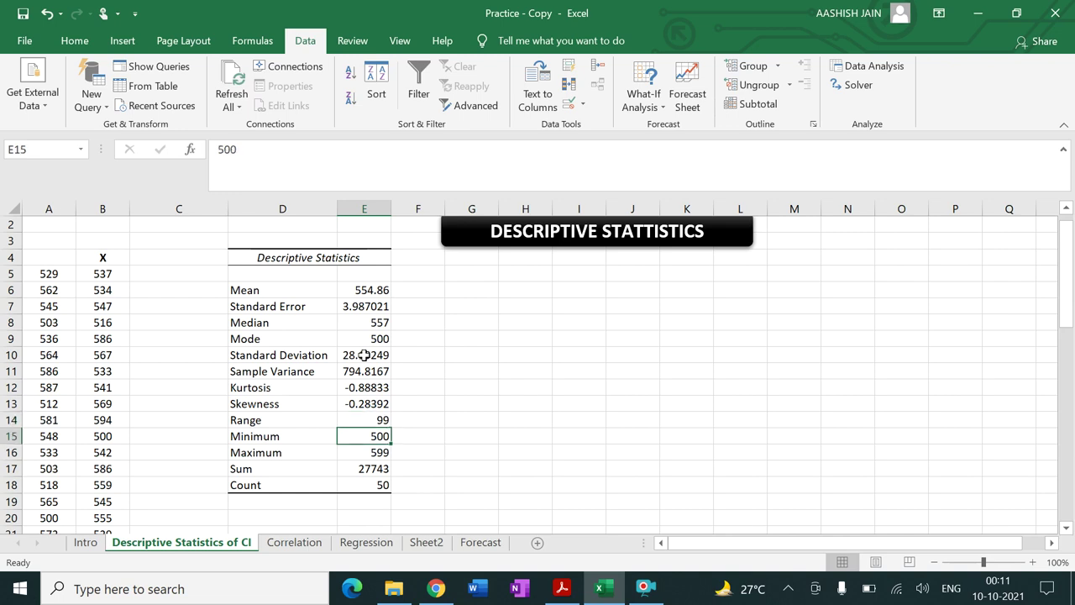
pyautogui.press('Down')
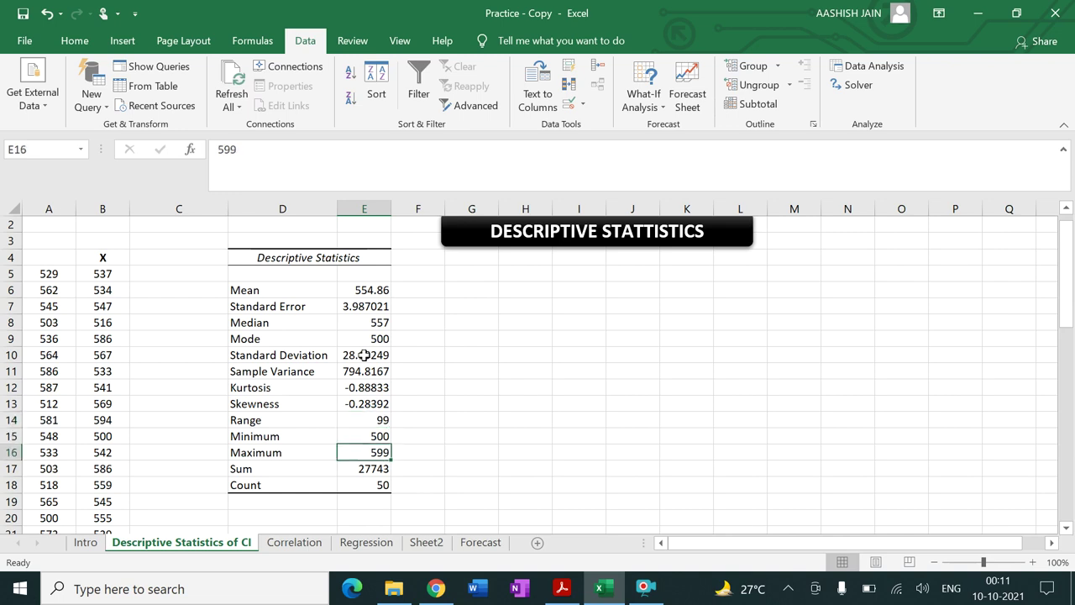
pyautogui.press('Up')
pyautogui.press('Up')
pyautogui.press('Down')
pyautogui.press('Down')
pyautogui.press('Down')
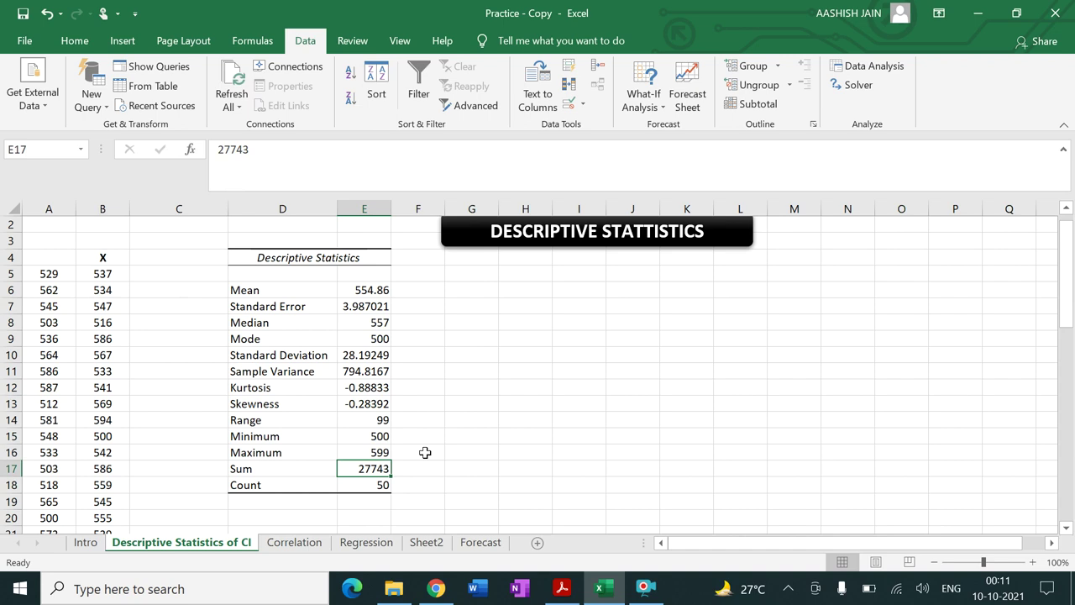
pyautogui.click(368, 486)
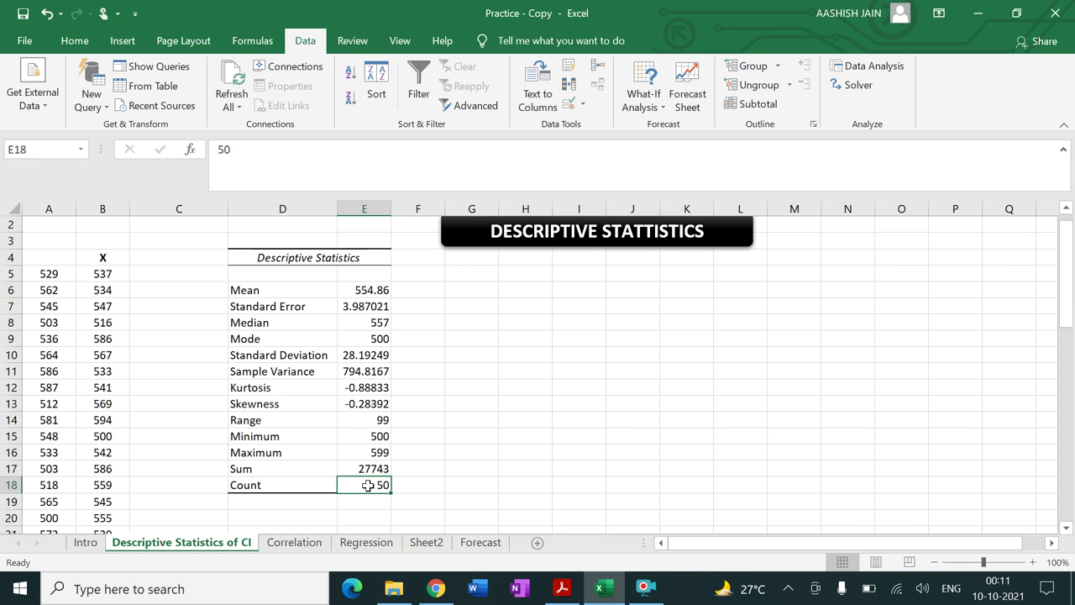
# Switch to the Frequency Distribution PDF in Acrobat Reader to check the required tasks, and return to the Excel worksheet
pyautogui.click(561, 589)
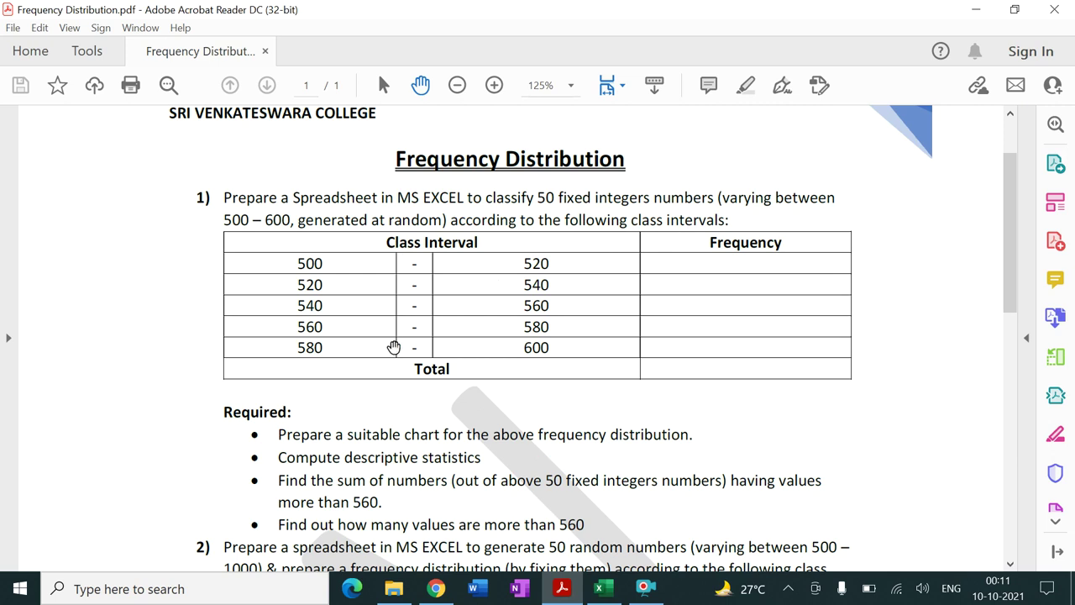
pyautogui.click(603, 591)
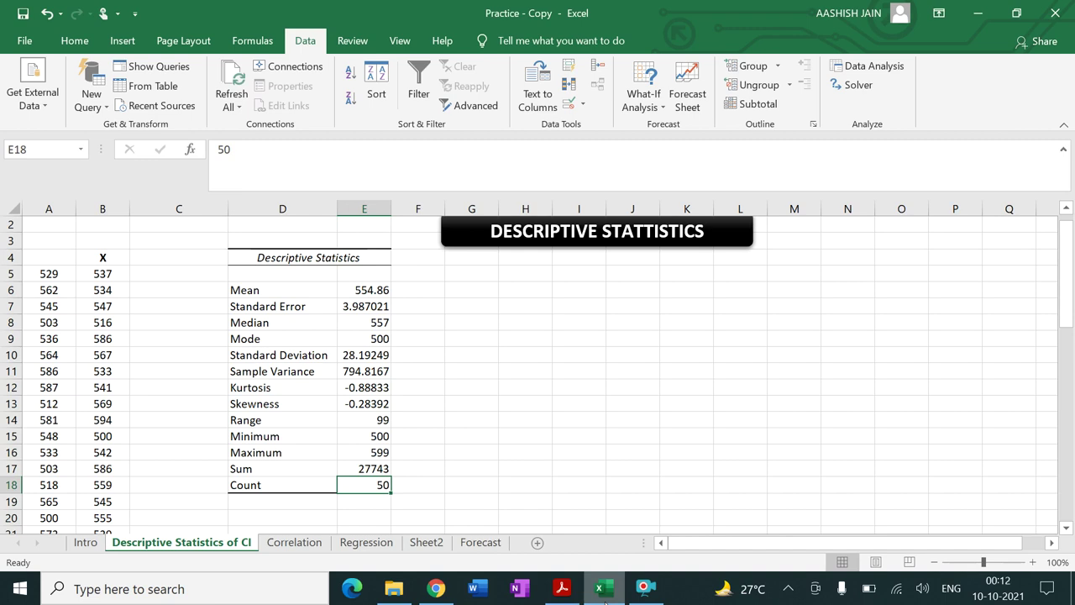
pyautogui.click(622, 414)
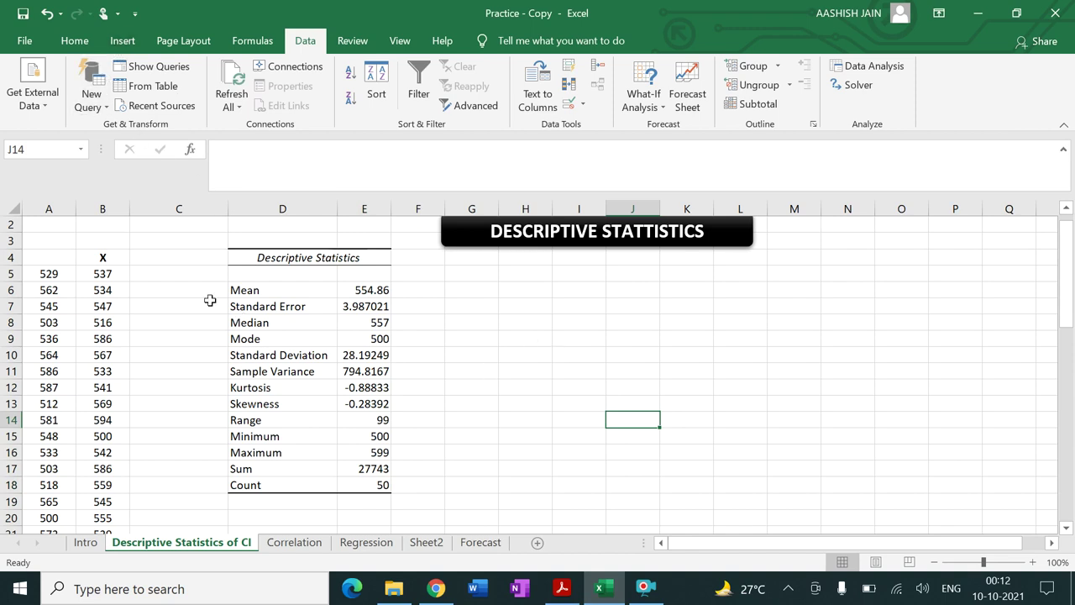
# Start a PivotTable using the X column, header included, in B4:B54 as its source range
pyautogui.click(111, 258)
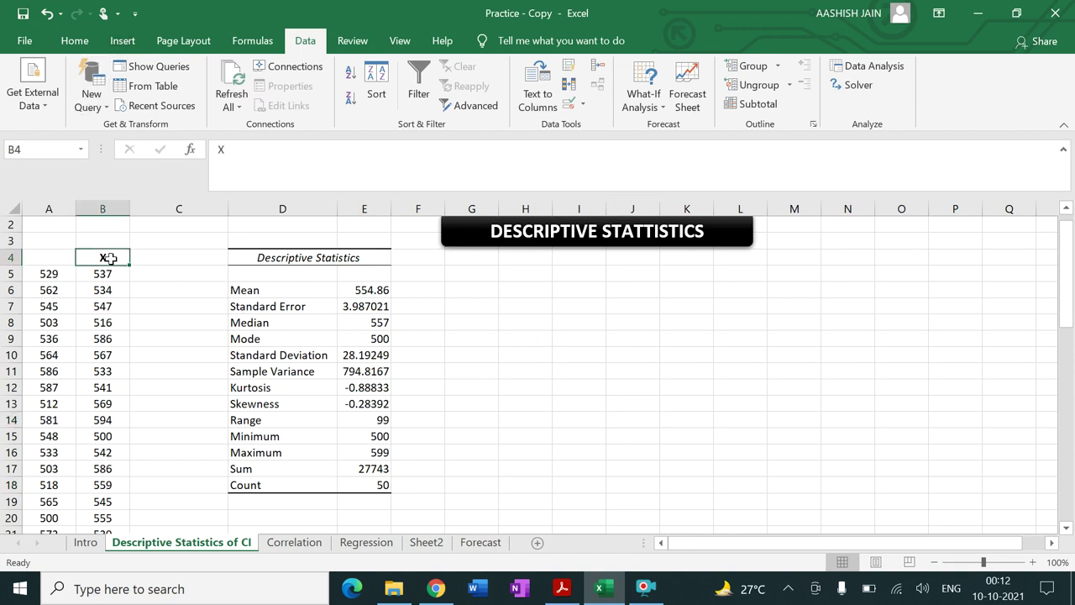
pyautogui.hotkey('ctrl', 'shift', 'Down')
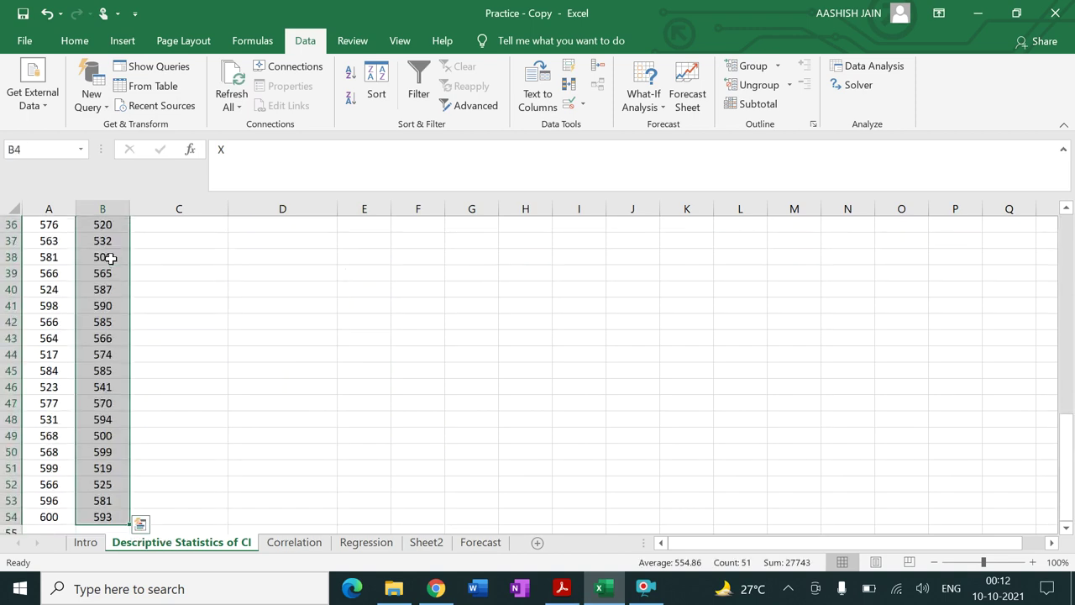
pyautogui.click(122, 44)
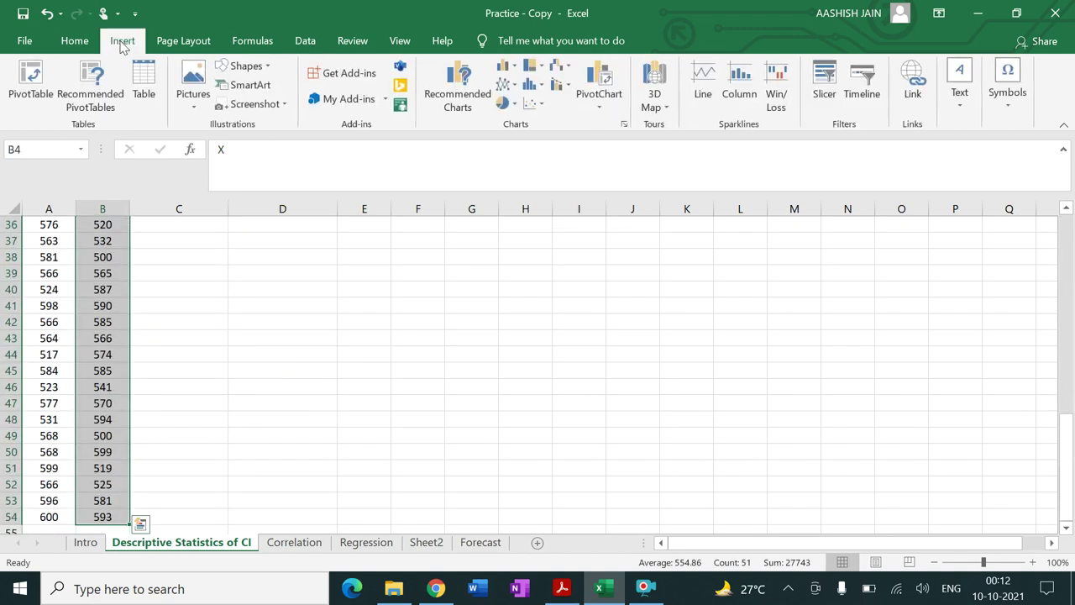
pyautogui.moveTo(1067, 458); pyautogui.dragTo(1069, 193)
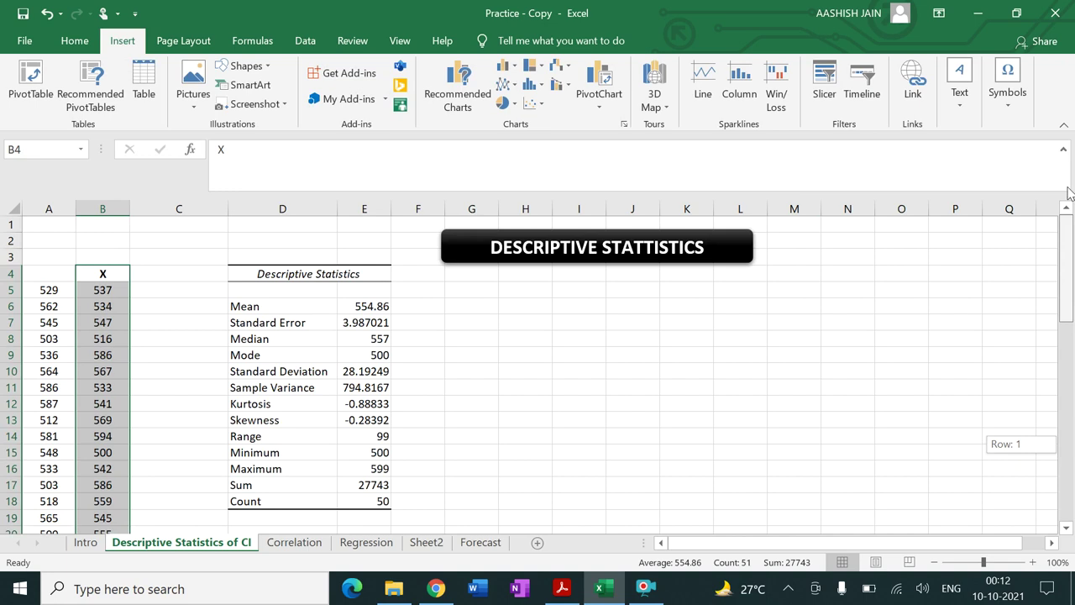
pyautogui.click(31, 84)
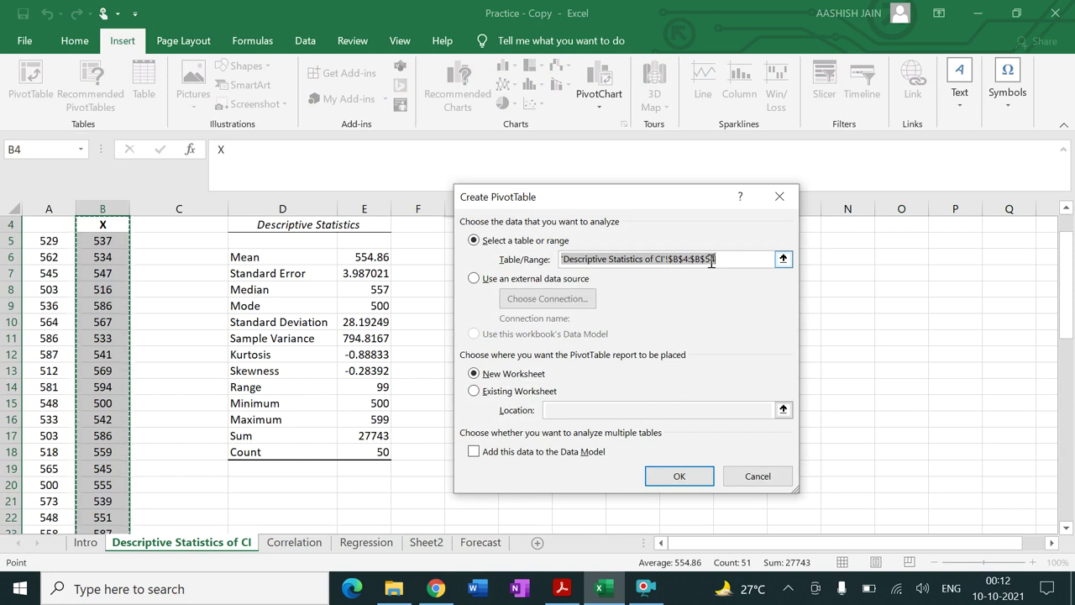
pyautogui.press('BackSpace')
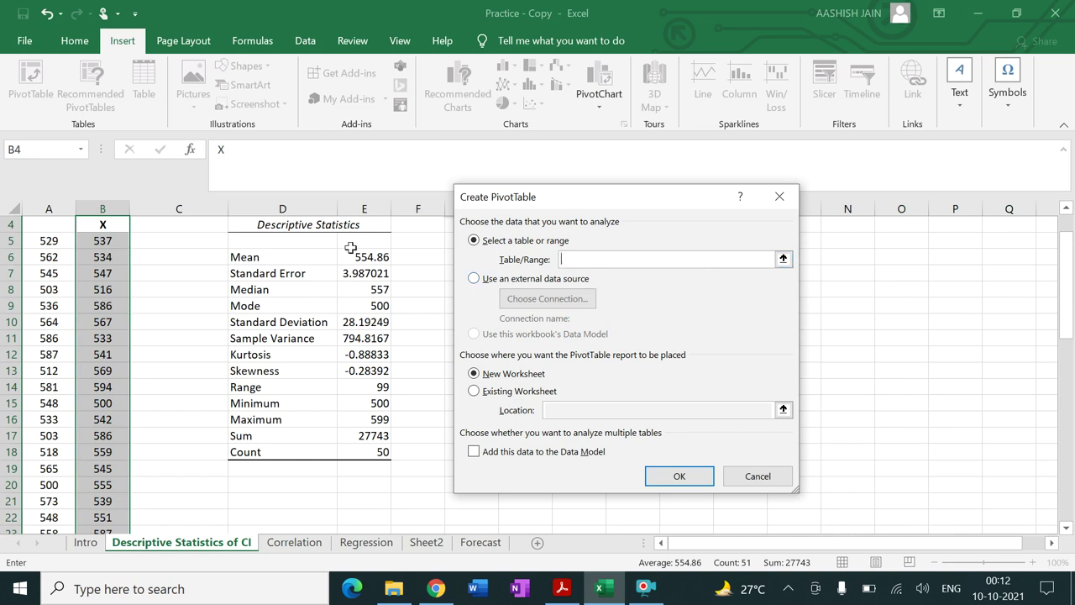
pyautogui.click(111, 225)
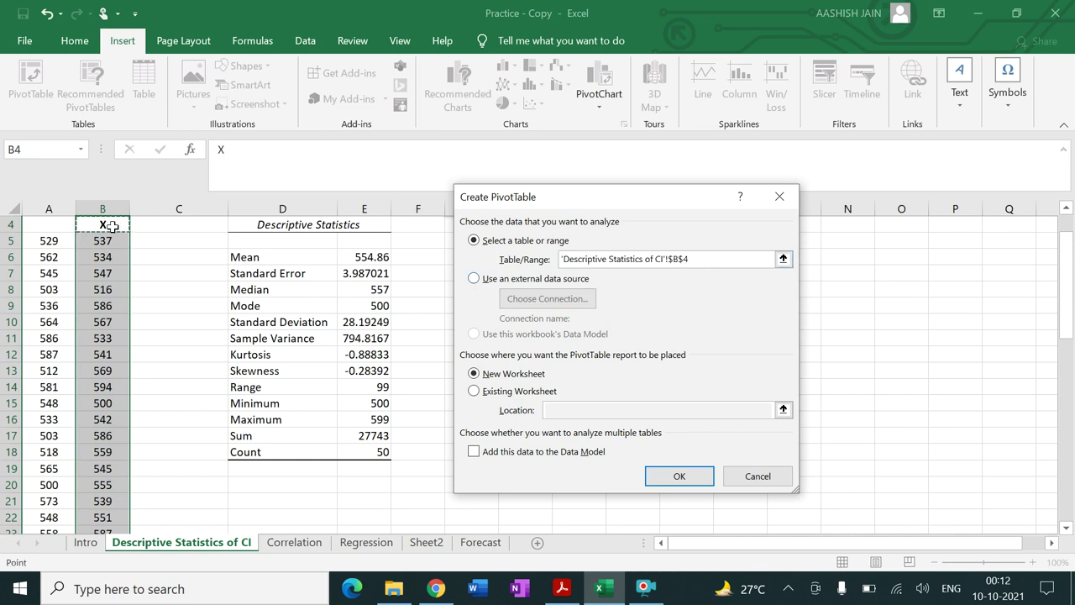
pyautogui.hotkey('ctrl', 'shift', 'Down')
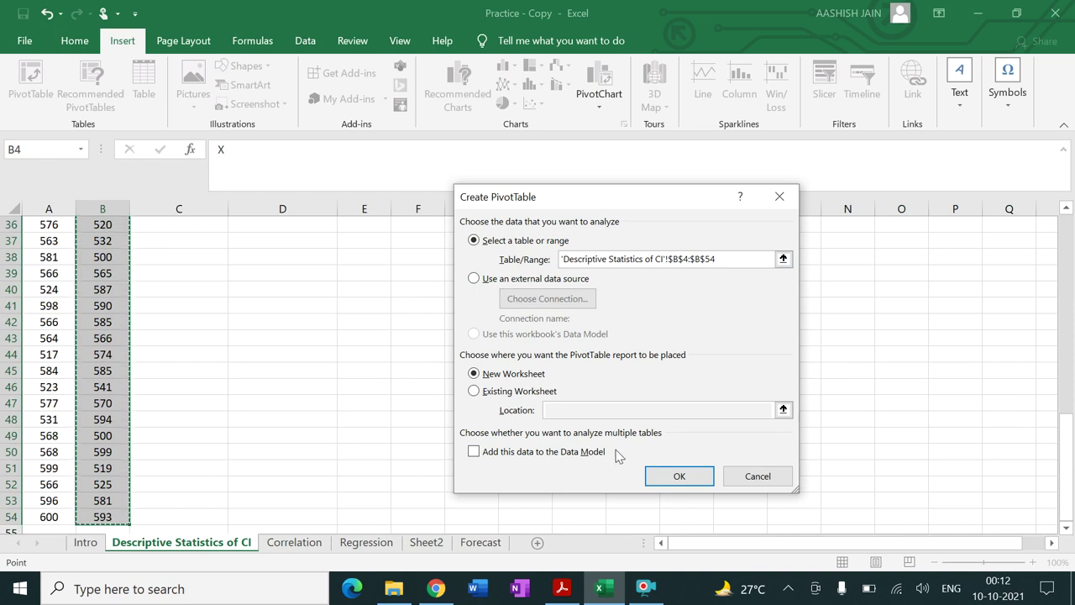
# Place the PivotTable on the existing worksheet at cell G5 and create it
pyautogui.click(475, 392)
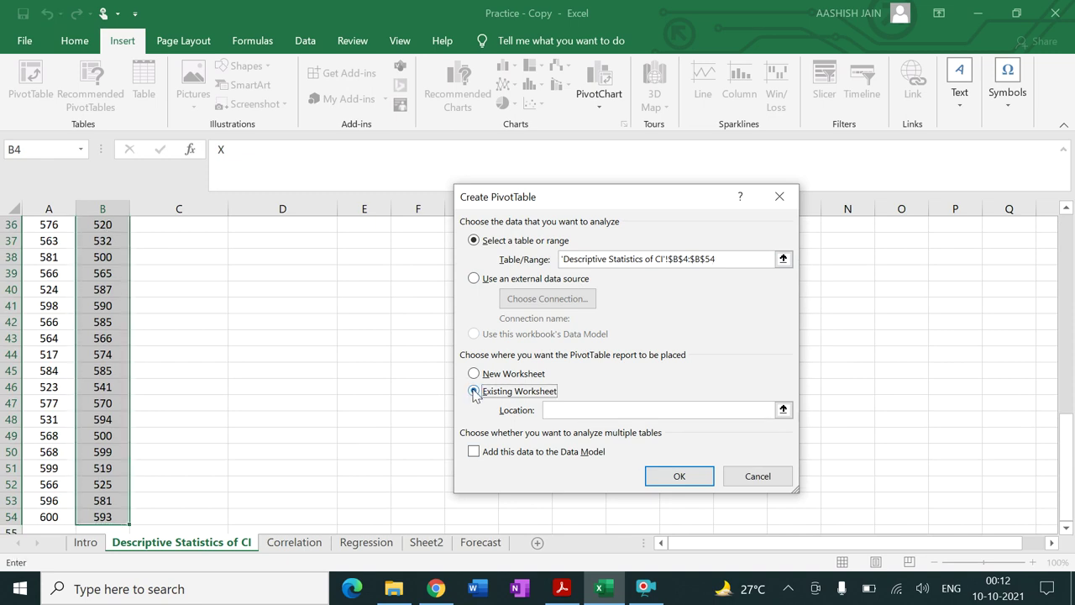
pyautogui.click(577, 410)
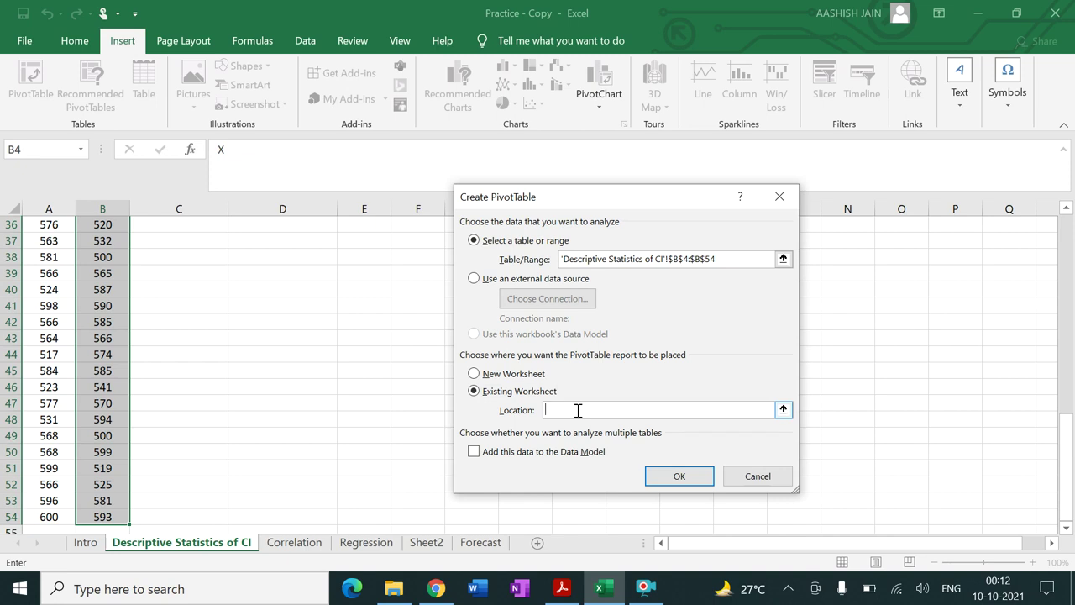
pyautogui.moveTo(1068, 420); pyautogui.dragTo(1069, 243)
pyautogui.moveTo(683, 199); pyautogui.dragTo(863, 241)
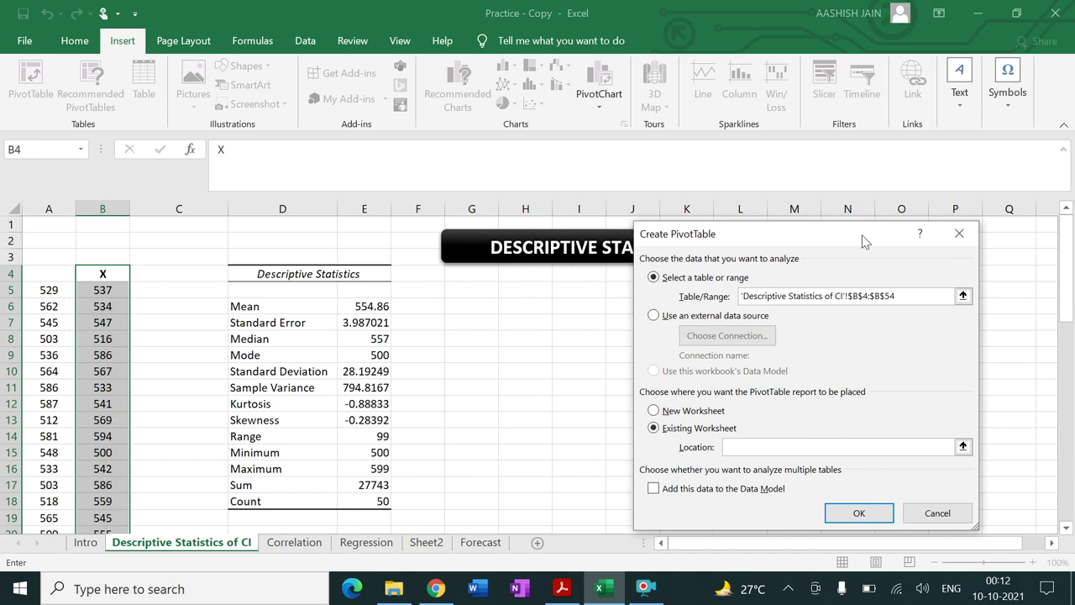
pyautogui.click(483, 291)
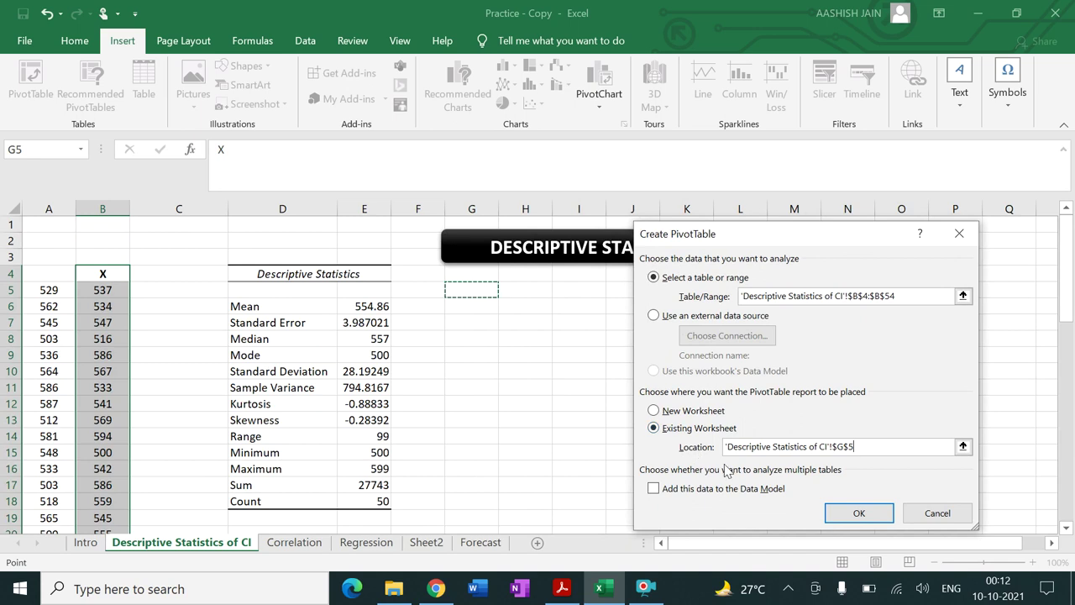
pyautogui.click(845, 517)
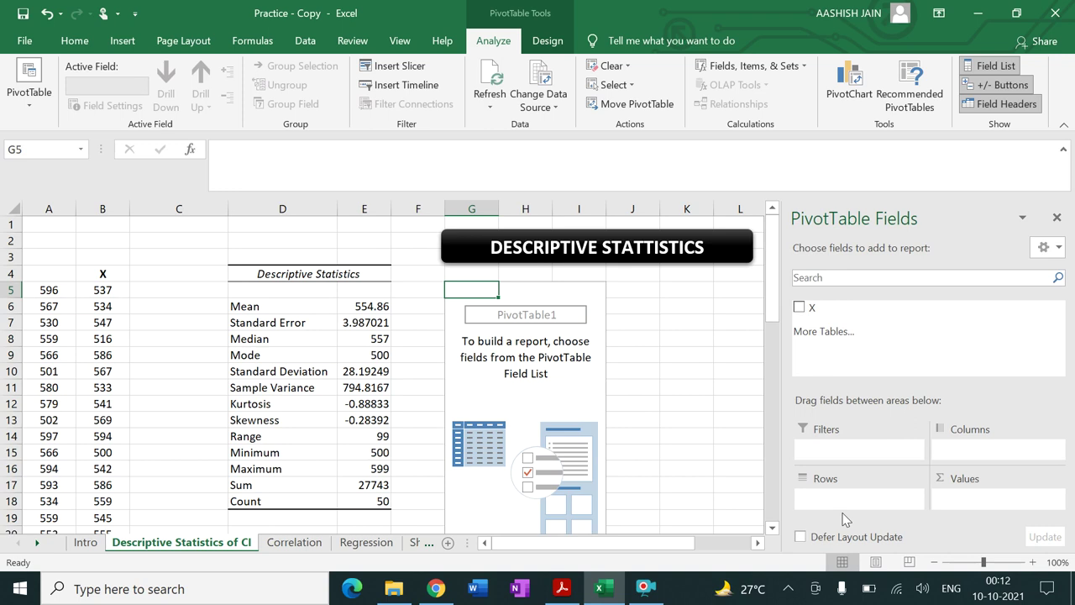
# Add field X to both the Rows and Values areas of the PivotTable
pyautogui.click(799, 313)
pyautogui.moveTo(798, 314); pyautogui.dragTo(838, 500)
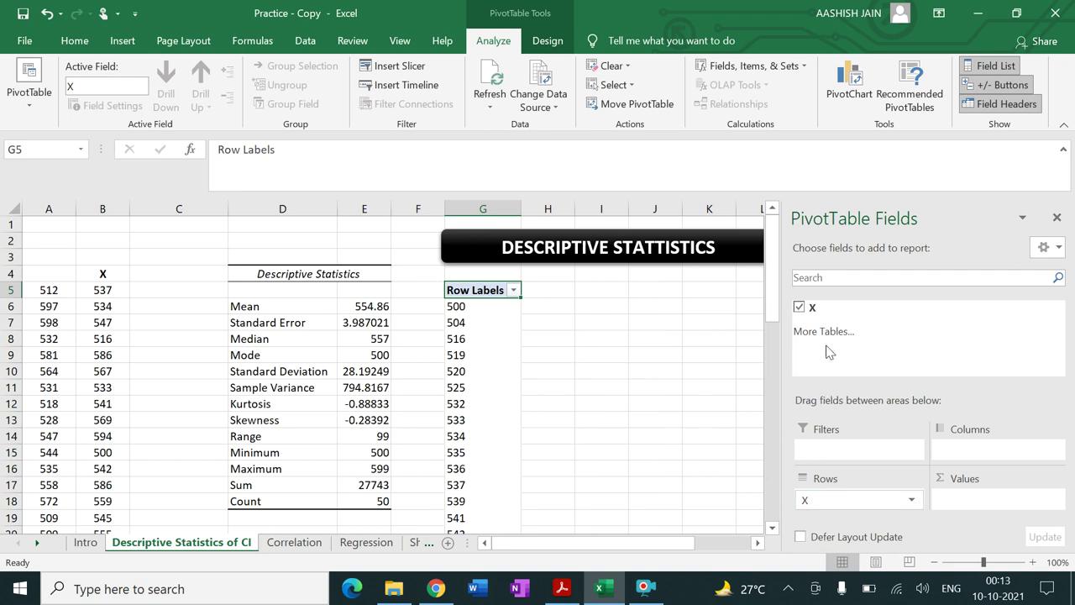
pyautogui.moveTo(809, 308); pyautogui.dragTo(986, 504)
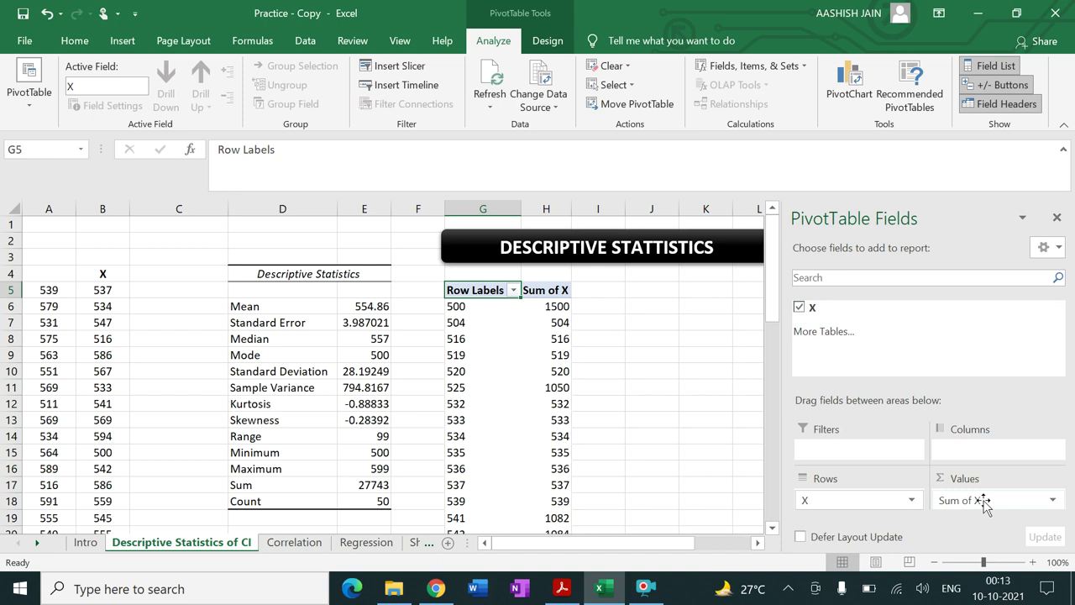
# Summarize the PivotTable's X value field by Count instead of Sum
pyautogui.click(1054, 501)
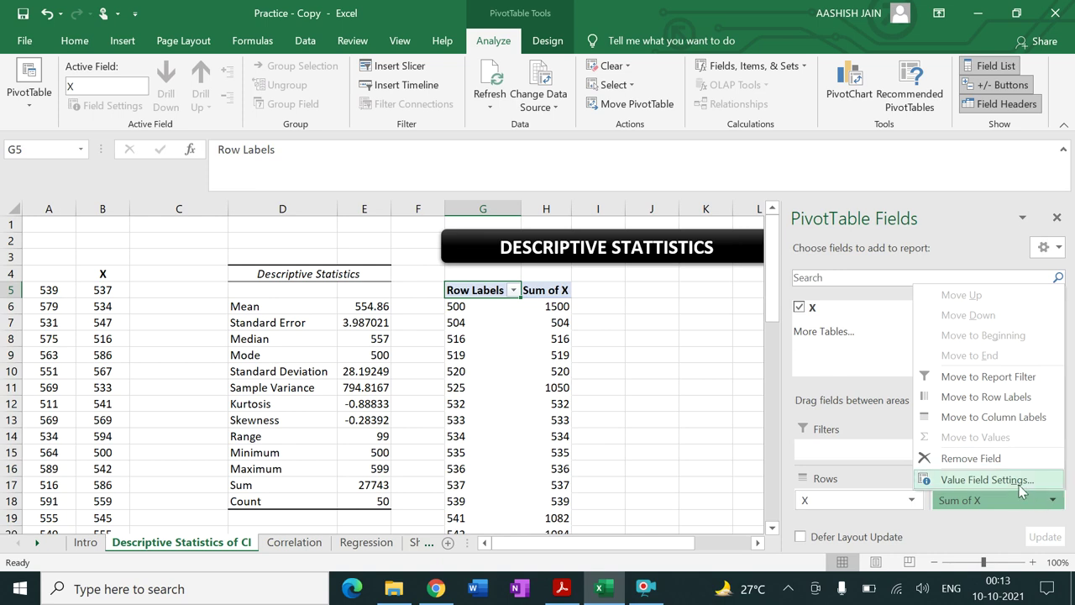
pyautogui.click(1016, 480)
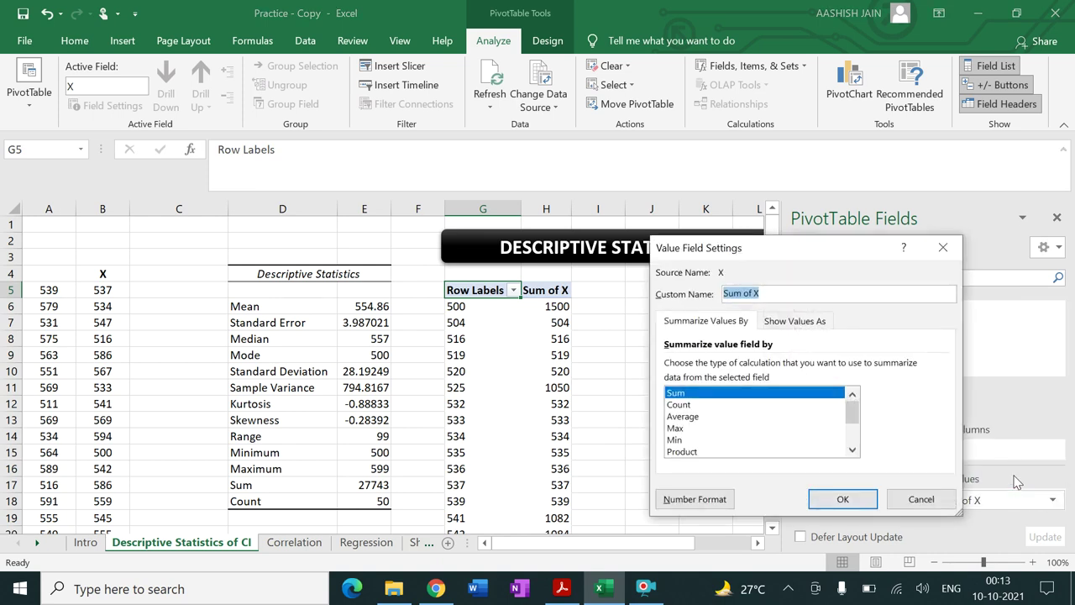
pyautogui.moveTo(852, 414)
pyautogui.mouseDown()
pyautogui.moveTo(854, 447)
pyautogui.moveTo(854, 406)
pyautogui.mouseUp()
pyautogui.click(687, 405)
pyautogui.click(841, 501)
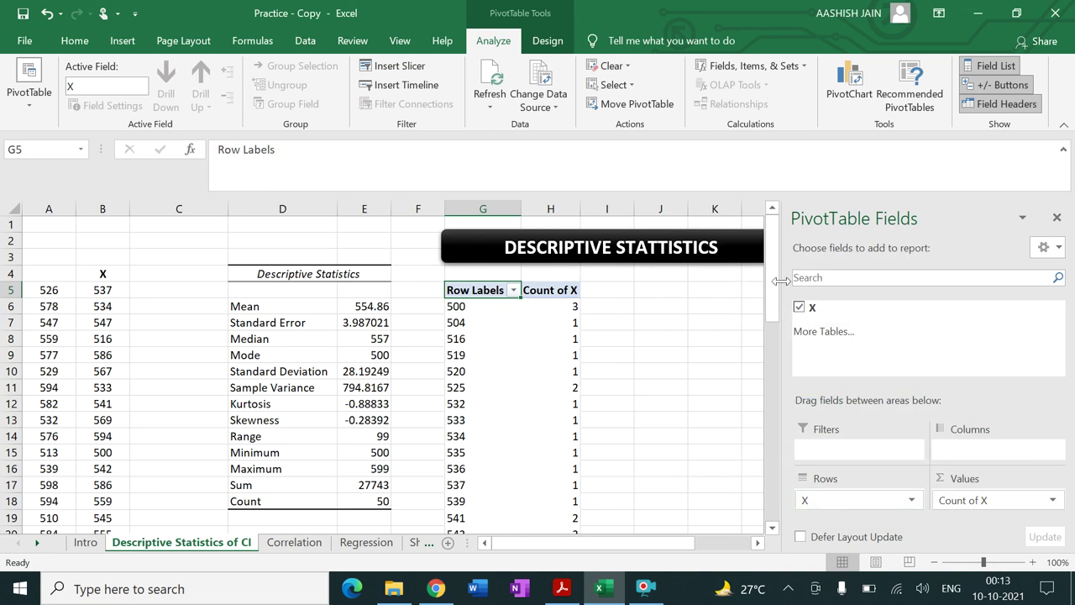
pyautogui.moveTo(773, 287); pyautogui.dragTo(760, 262)
# Change the X value field's summary calculation to Average
pyautogui.click(1053, 501)
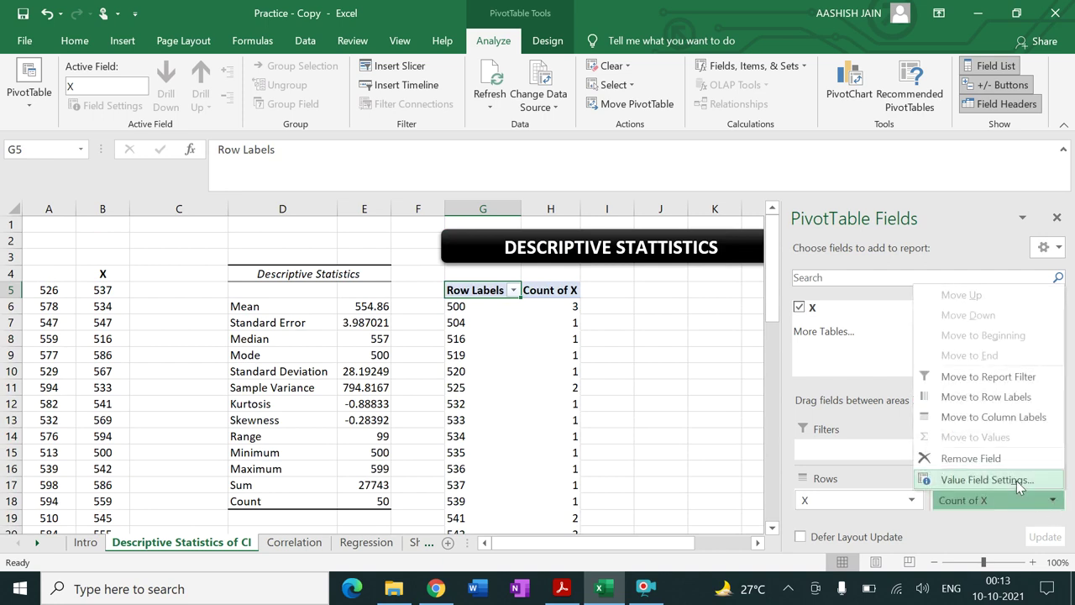
pyautogui.click(1017, 481)
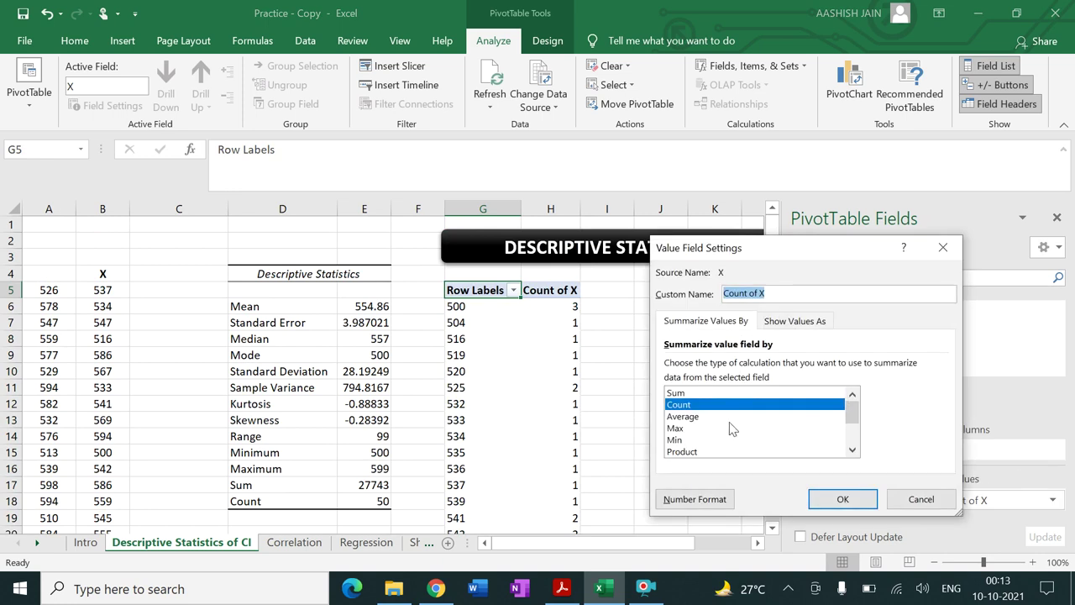
pyautogui.click(691, 419)
pyautogui.click(840, 499)
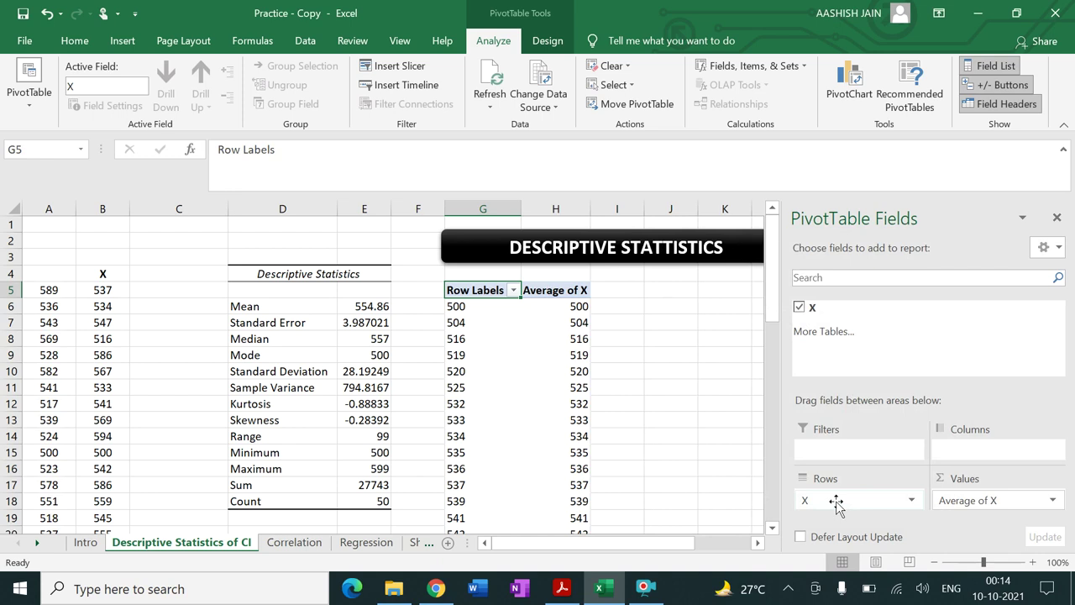
# Review the available summary calculations, check the Frequency Distribution PDF in Acrobat Reader, and return the X value field's summary to Count in Excel
pyautogui.click(994, 500)
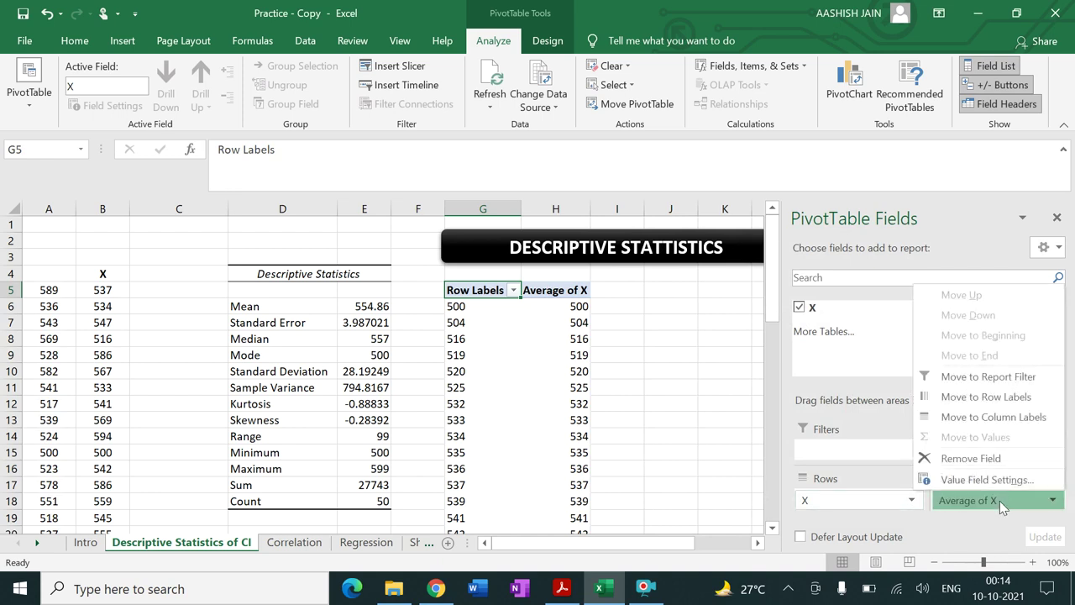
pyautogui.click(999, 479)
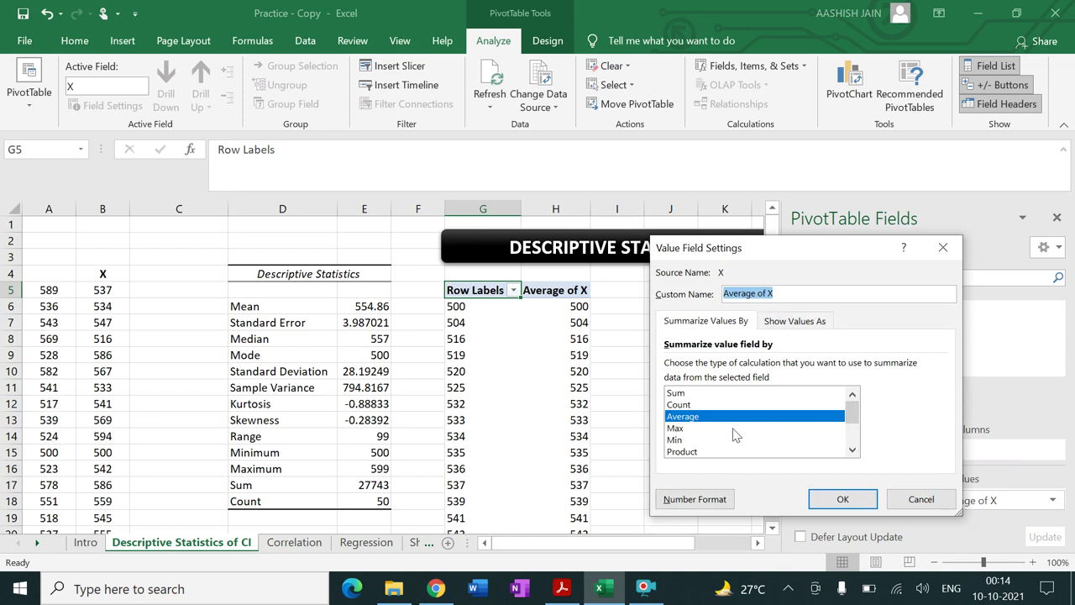
pyautogui.moveTo(852, 413); pyautogui.dragTo(851, 437)
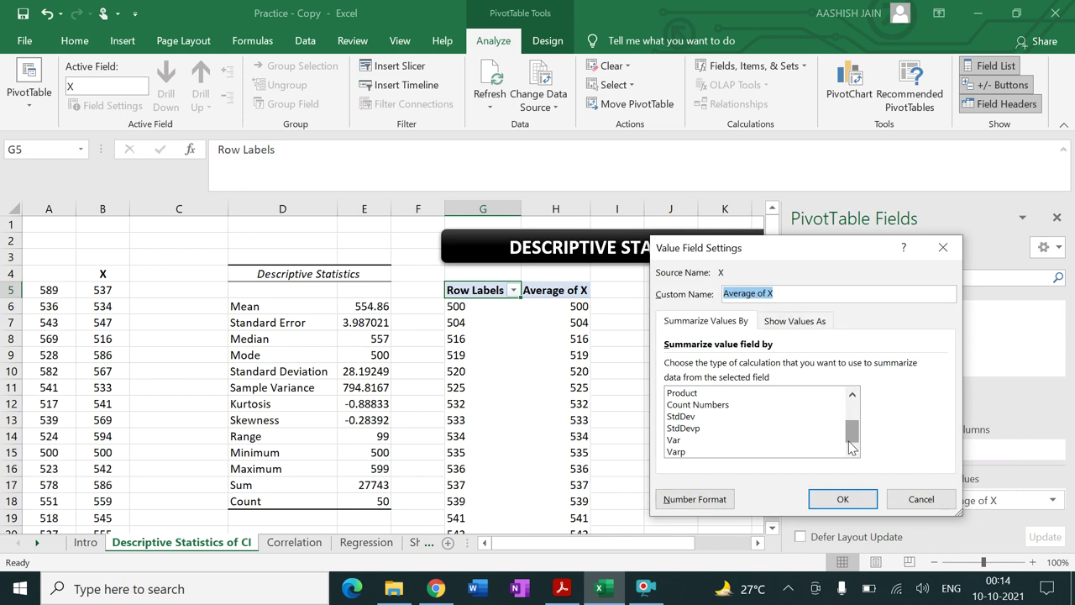
pyautogui.scroll(2, 848, 434)
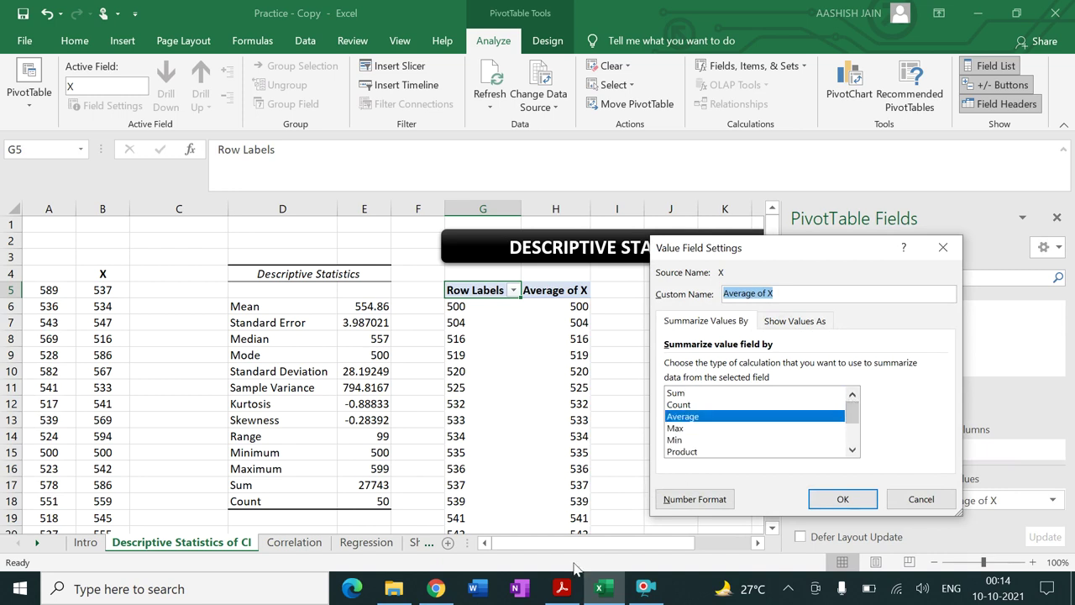
pyautogui.click(561, 591)
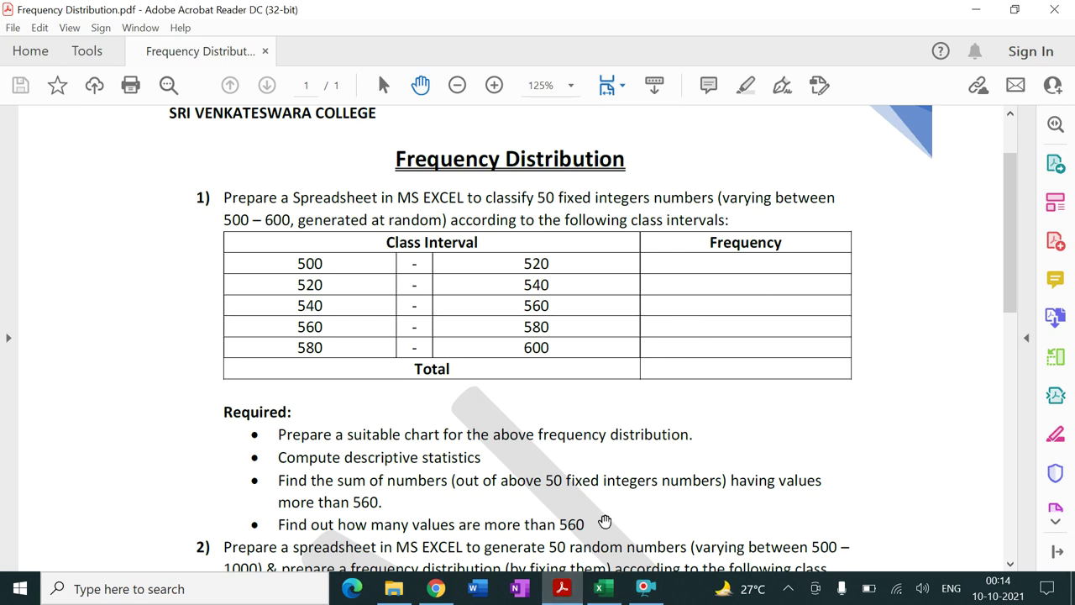
pyautogui.click(599, 589)
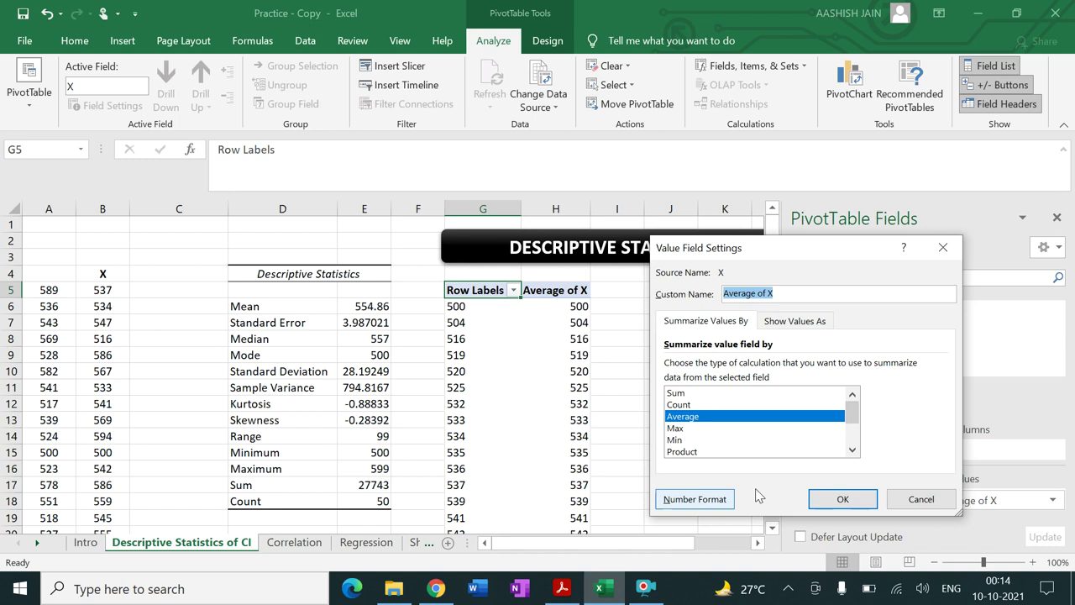
pyautogui.click(761, 408)
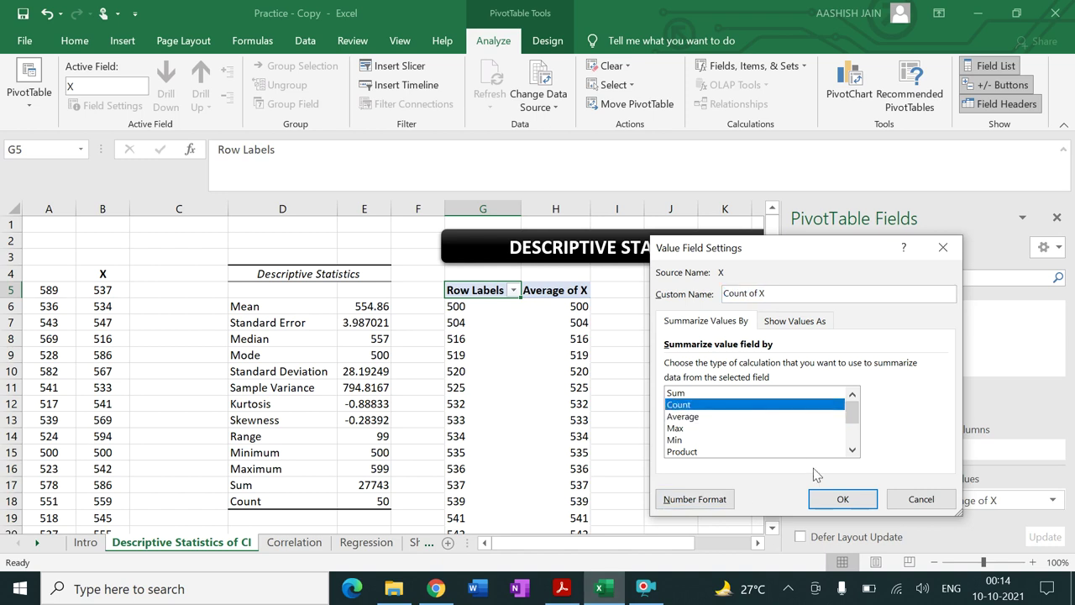
pyautogui.click(838, 499)
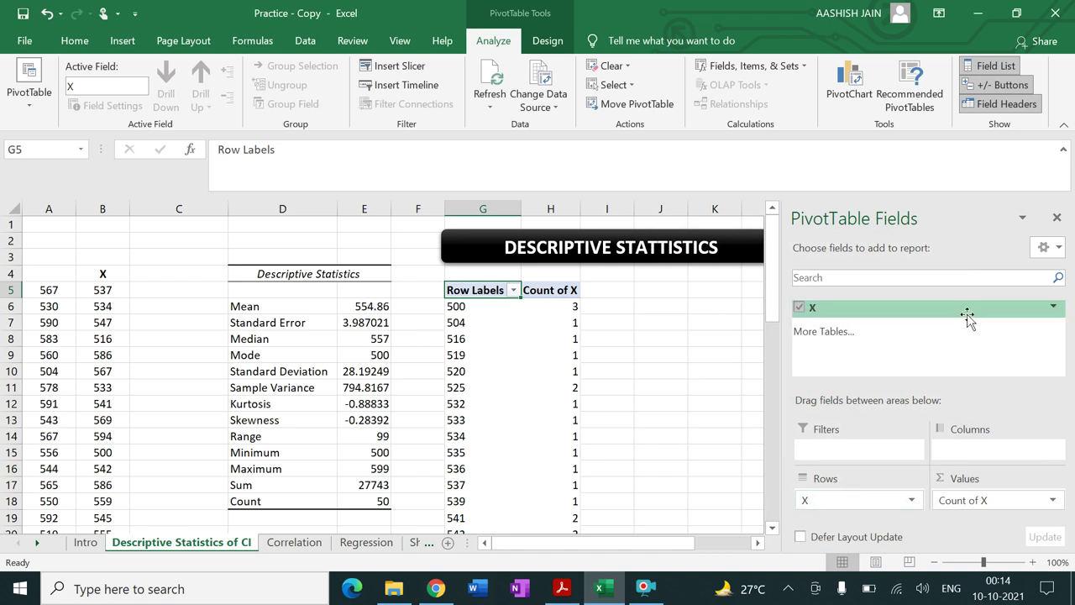
# Group the PivotTable's X row labels from 500 to 600 in intervals of 5
pyautogui.click(453, 339)
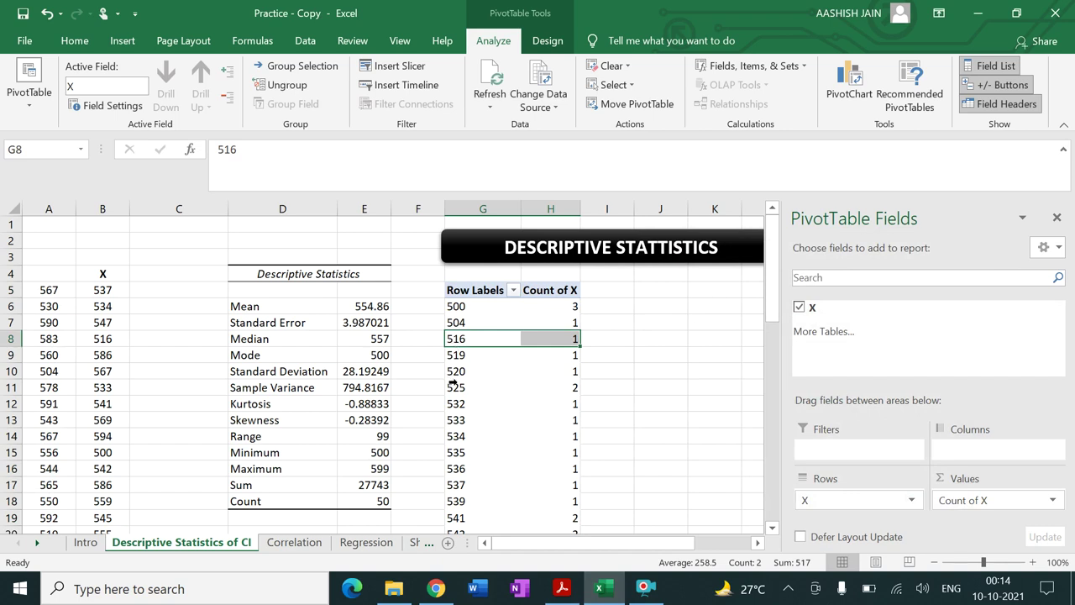
pyautogui.click(452, 371)
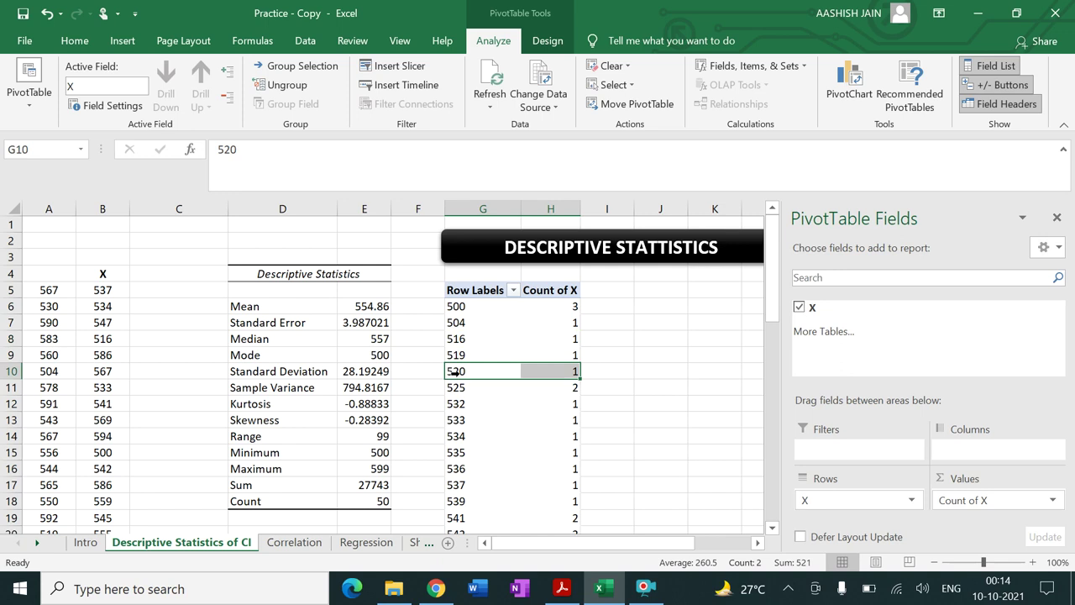
pyautogui.rightClick(456, 373)
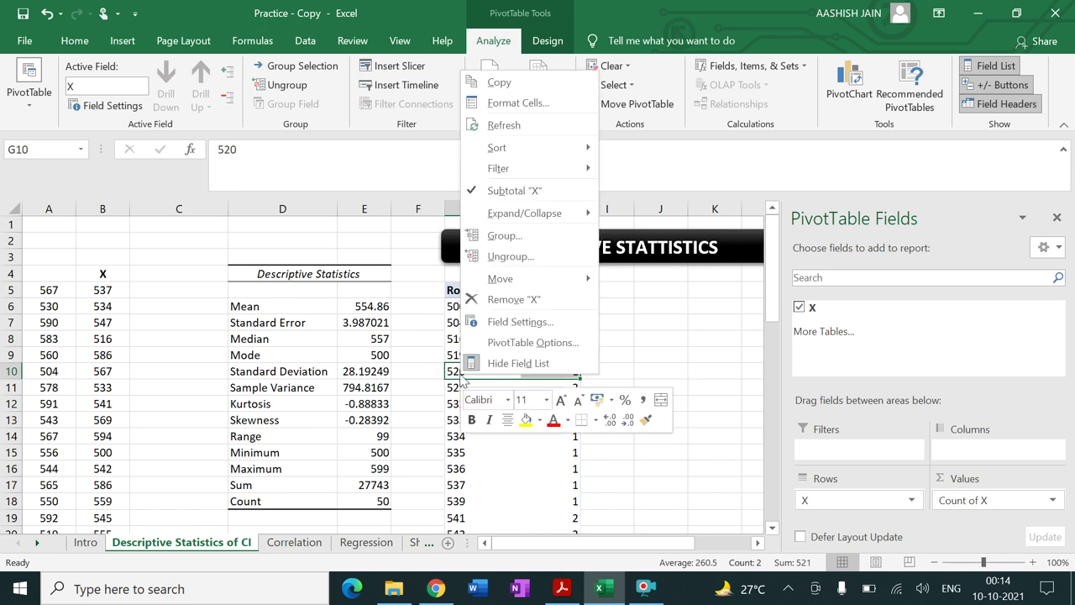
pyautogui.click(504, 236)
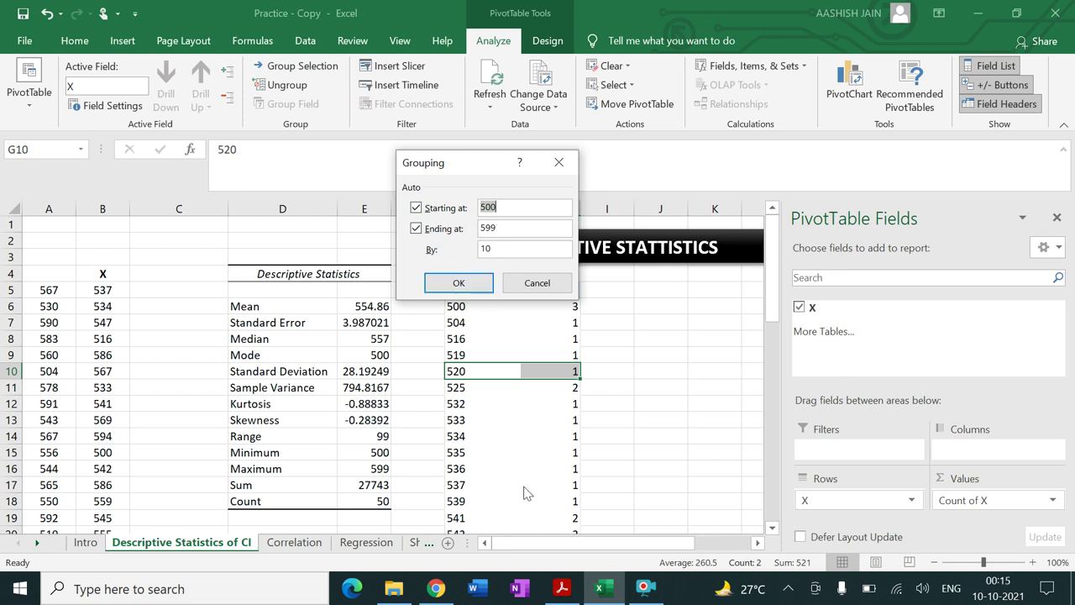
pyautogui.click(559, 598)
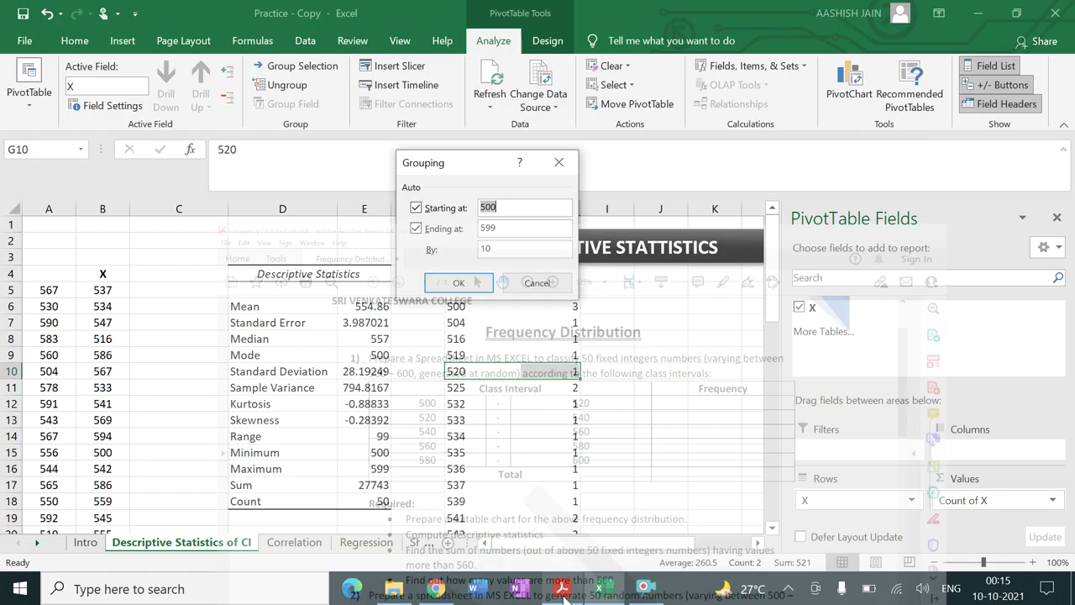
pyautogui.click(514, 230)
pyautogui.press('BackSpace')
pyautogui.press('BackSpace')
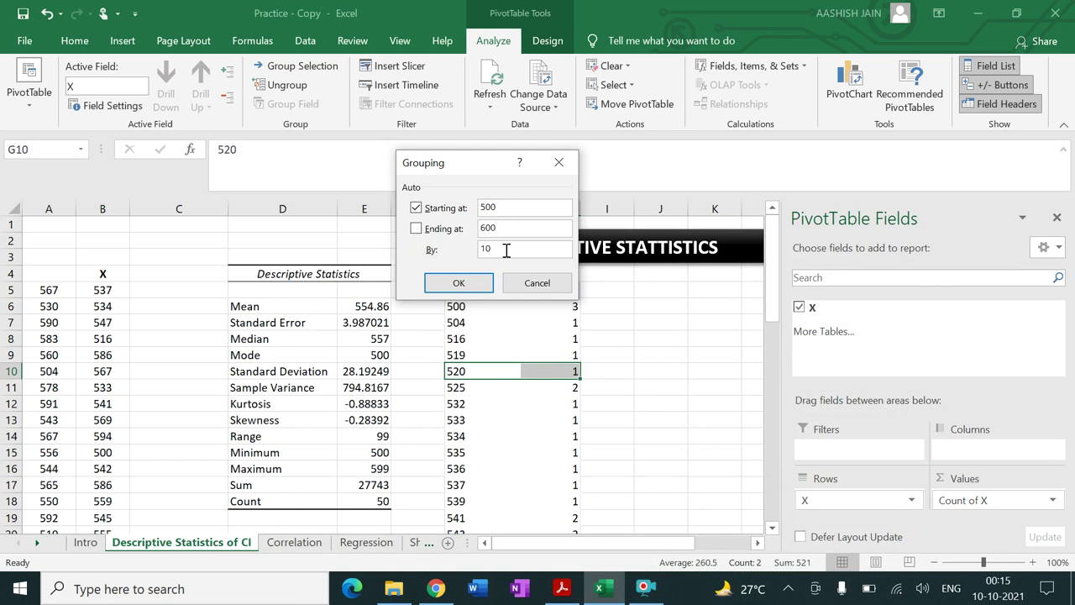
pyautogui.click(506, 250)
pyautogui.write('5')
pyautogui.press('Return')
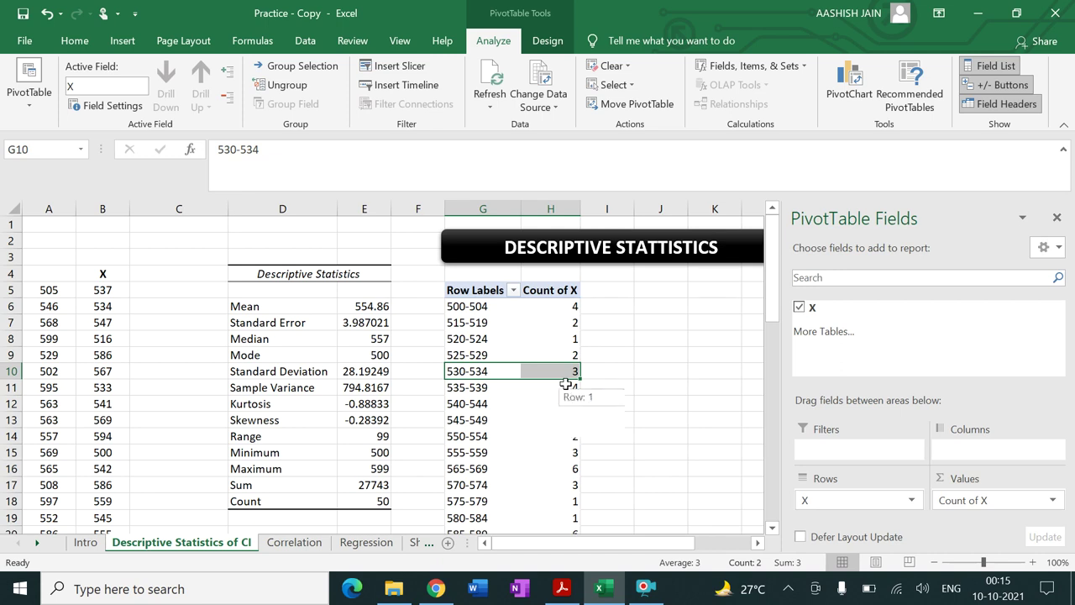
# Change the grouping interval of the PivotTable's X row labels to 20
pyautogui.rightClick(478, 372)
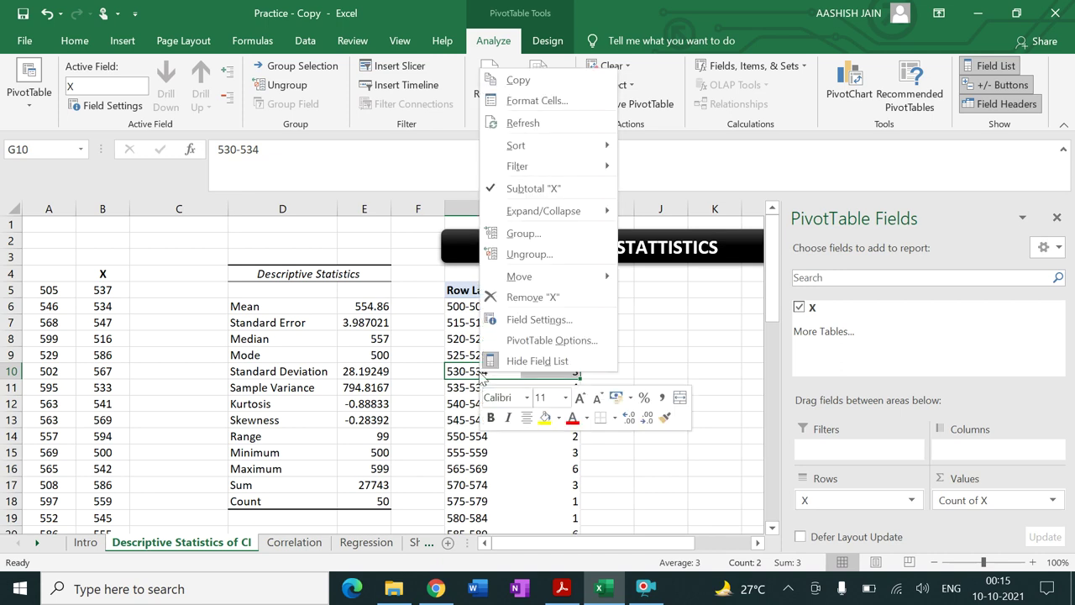
pyautogui.click(527, 235)
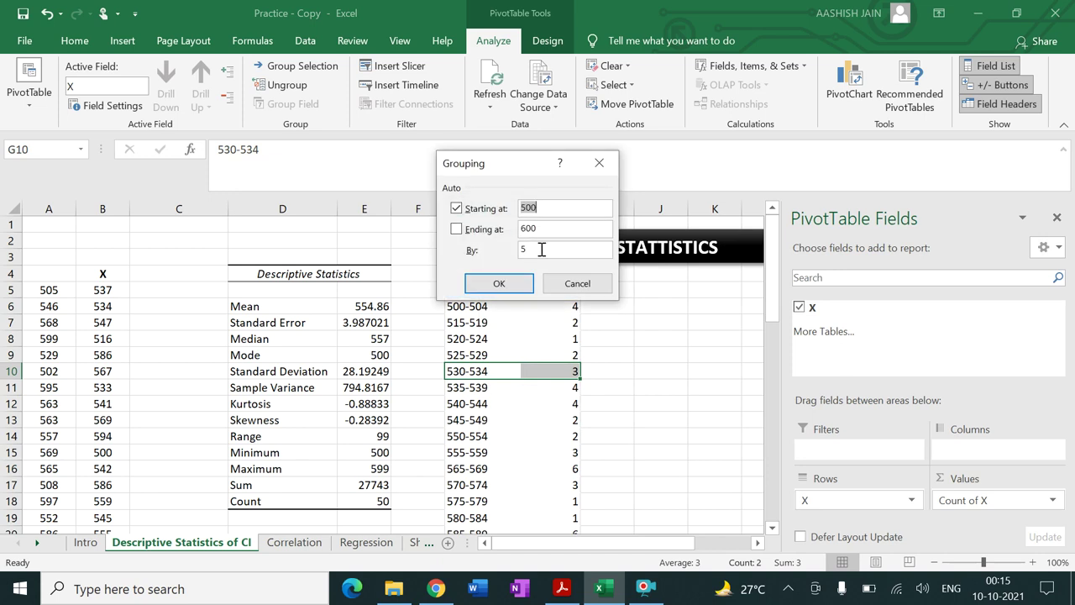
pyautogui.click(541, 250)
pyautogui.click(499, 284)
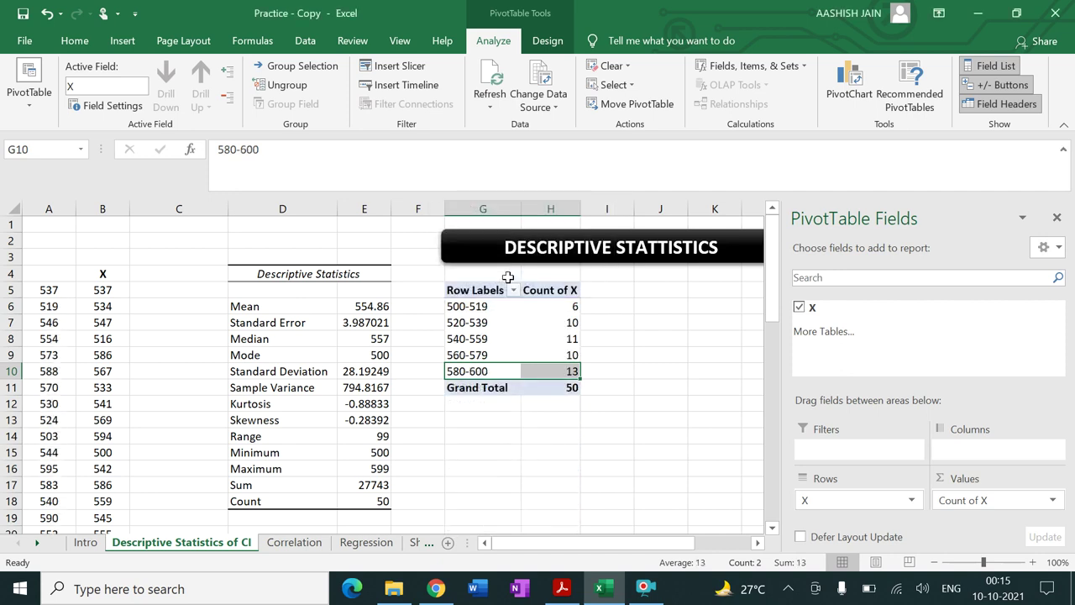
pyautogui.click(640, 436)
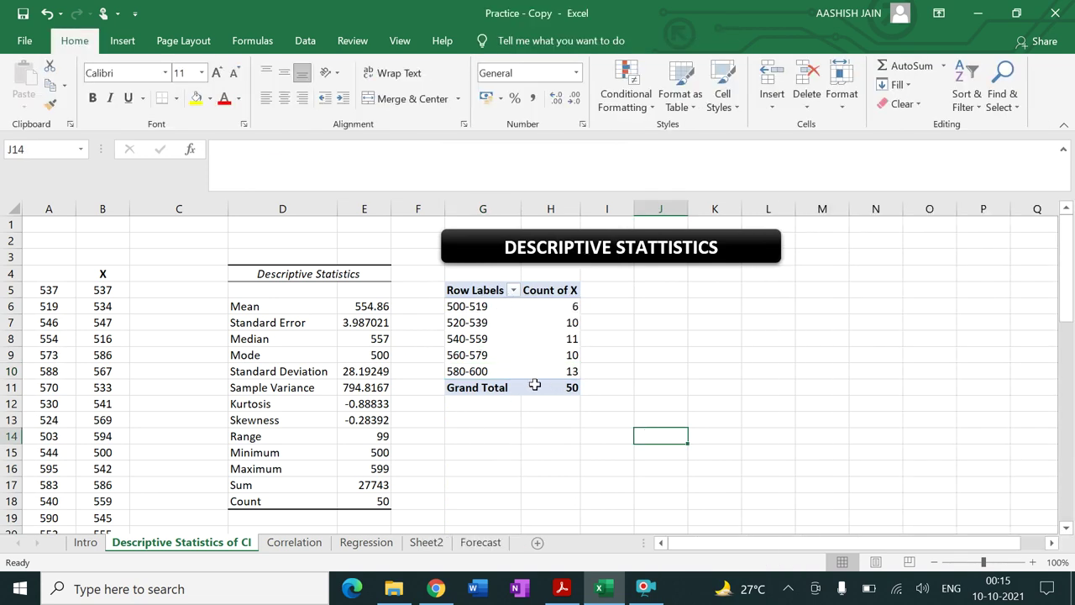
# Rename the PivotTable's Count of X header to Frequency and close the PivotTable field list
pyautogui.click(558, 290)
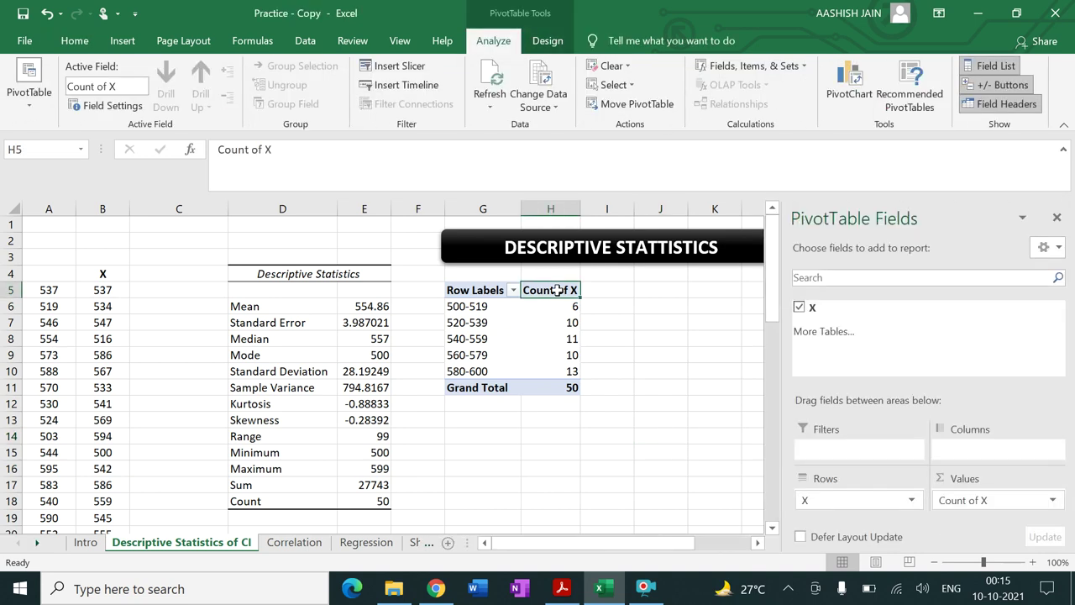
pyautogui.click(287, 152)
pyautogui.press('BackSpace')
pyautogui.press('BackSpace')
pyautogui.press('BackSpace')
pyautogui.press('BackSpace')
pyautogui.press('BackSpace')
pyautogui.press('BackSpace')
pyautogui.press('BackSpace')
pyautogui.press('BackSpace')
pyautogui.press('BackSpace')
pyautogui.press('BackSpace')
pyautogui.write('Fr')
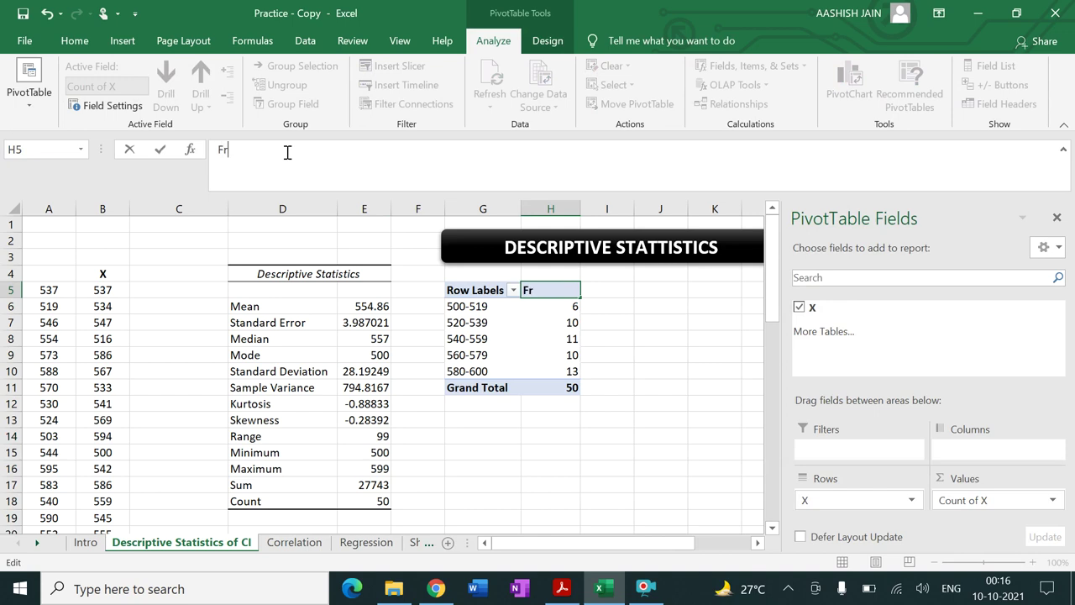
pyautogui.write('equency')
pyautogui.press('Return')
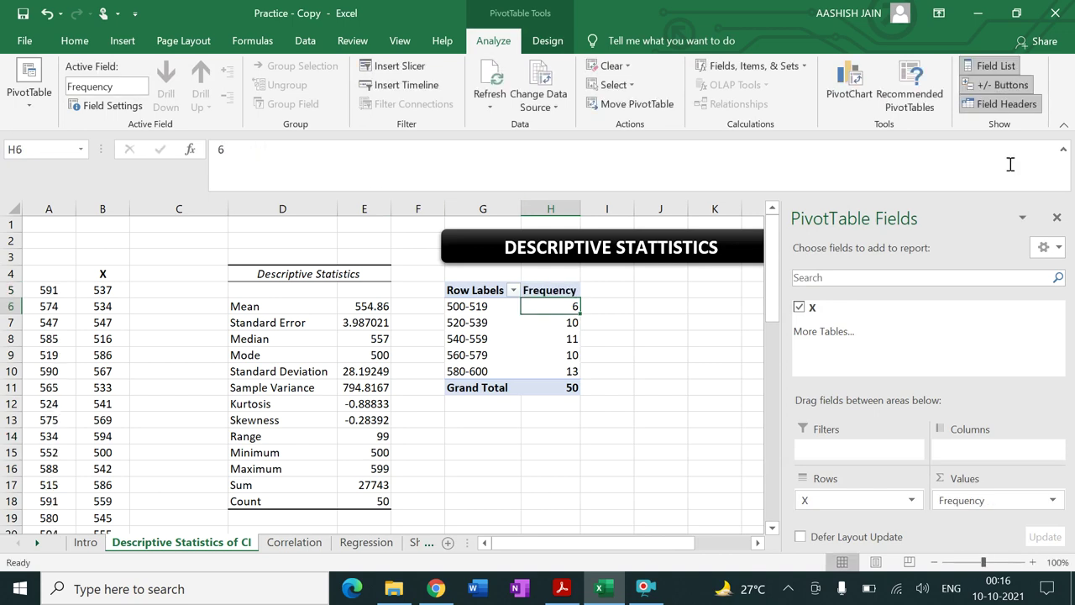
pyautogui.click(1057, 218)
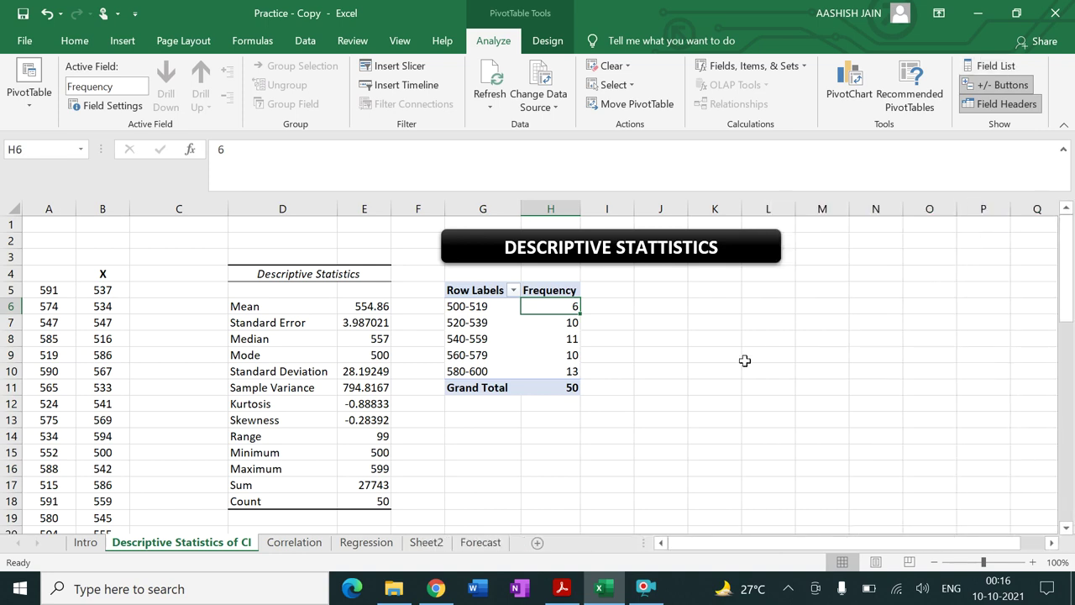
# Check the chart requirement in the Acrobat Reader PDF, then in Excel insert a 2-D clustered column PivotChart of the frequencies beside the PivotTable
pyautogui.click(564, 591)
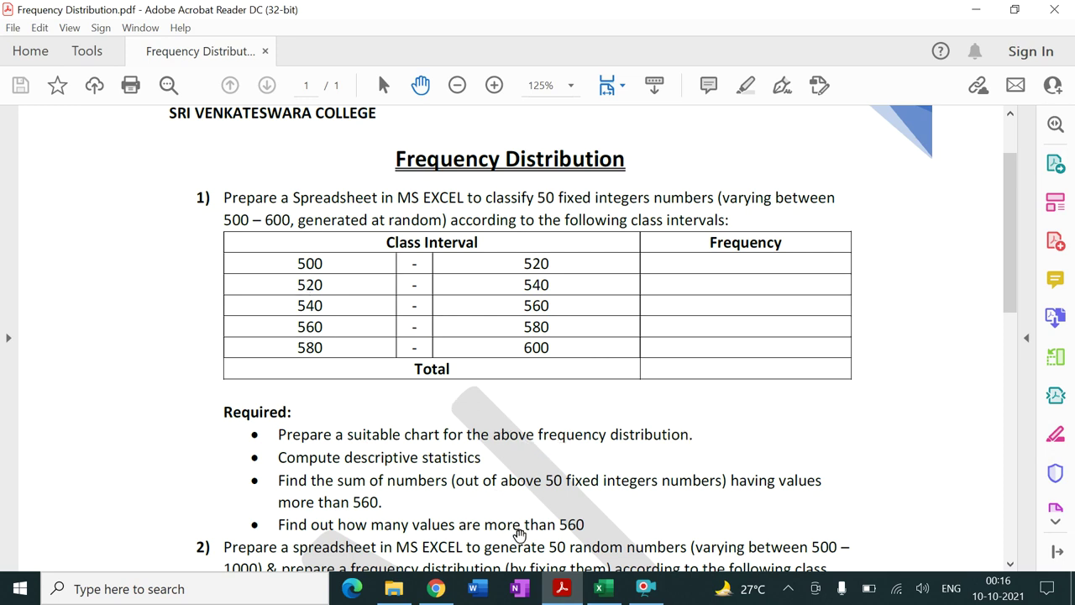
pyautogui.click(599, 588)
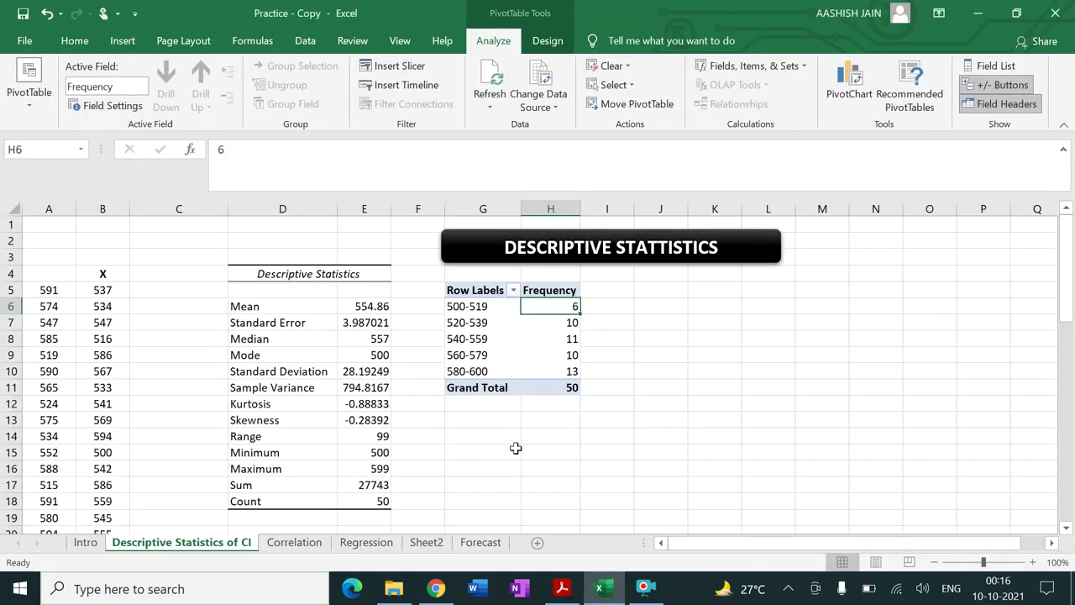
pyautogui.click(679, 433)
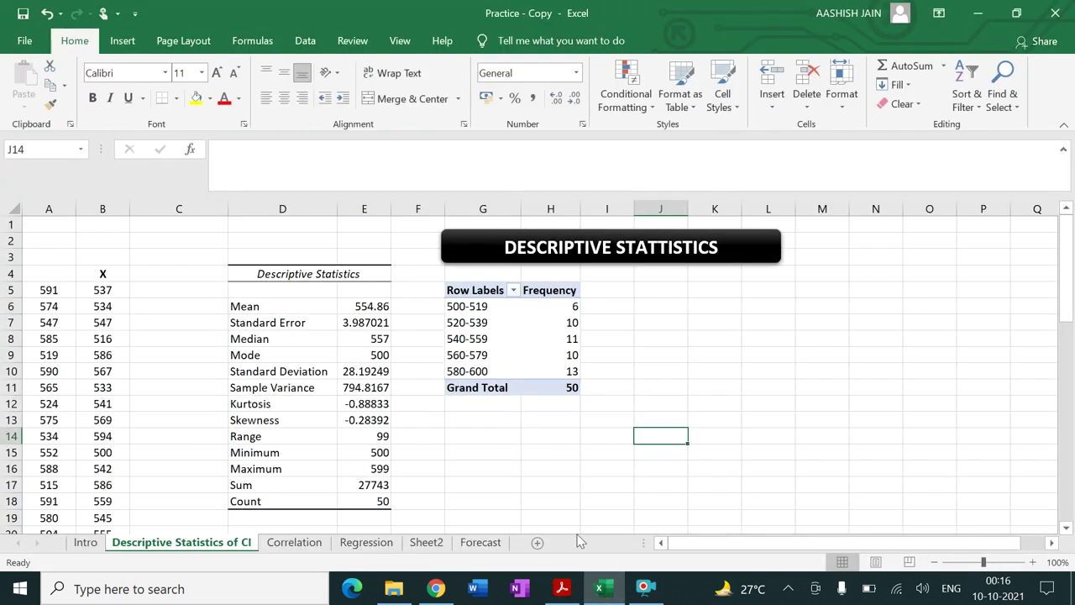
pyautogui.click(563, 590)
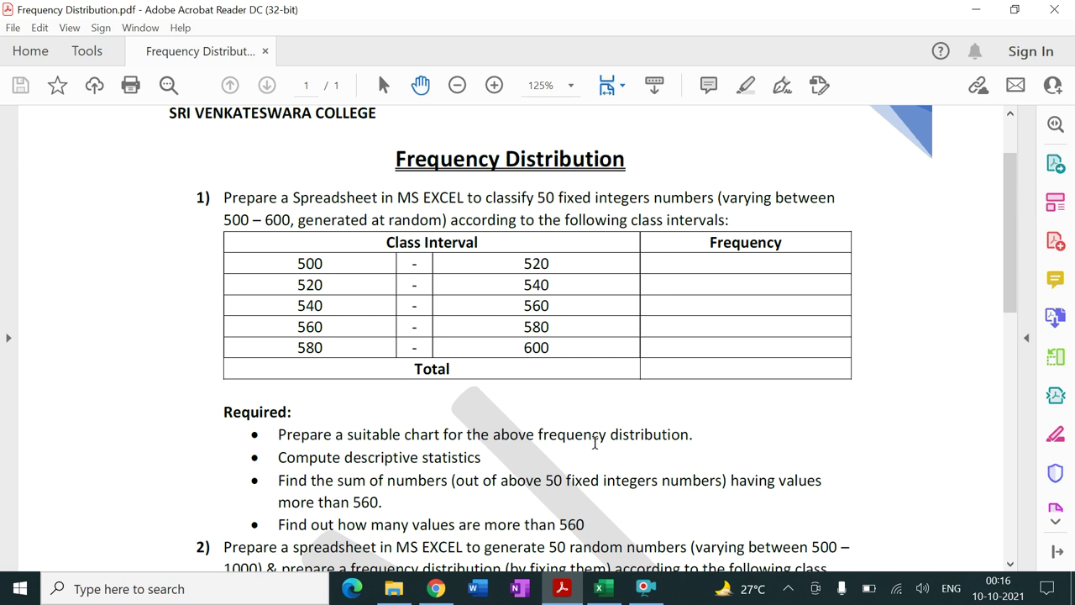
pyautogui.click(599, 590)
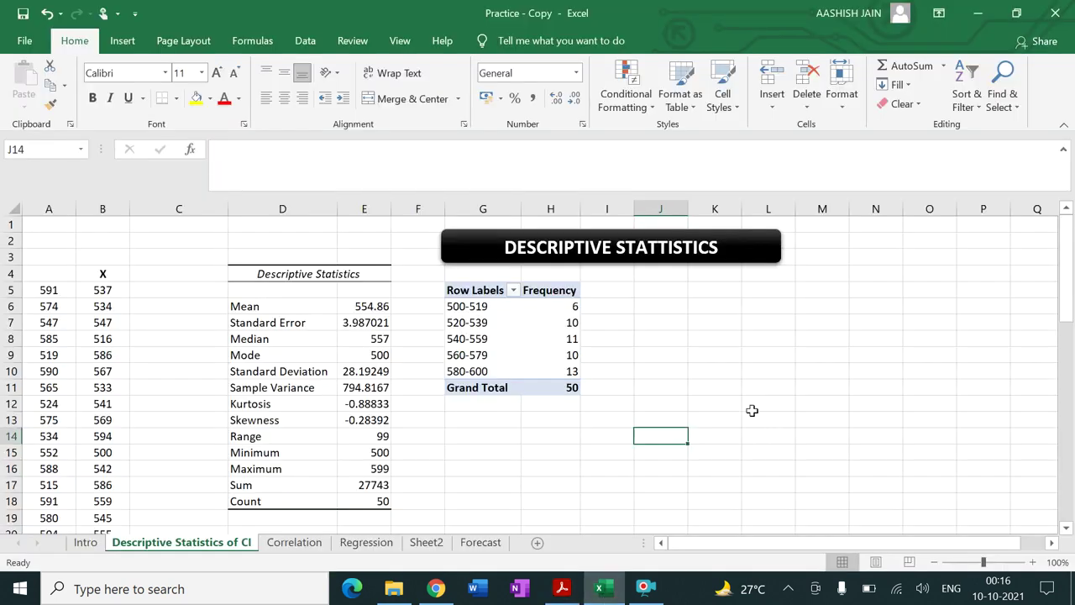
pyautogui.moveTo(546, 290); pyautogui.dragTo(552, 384)
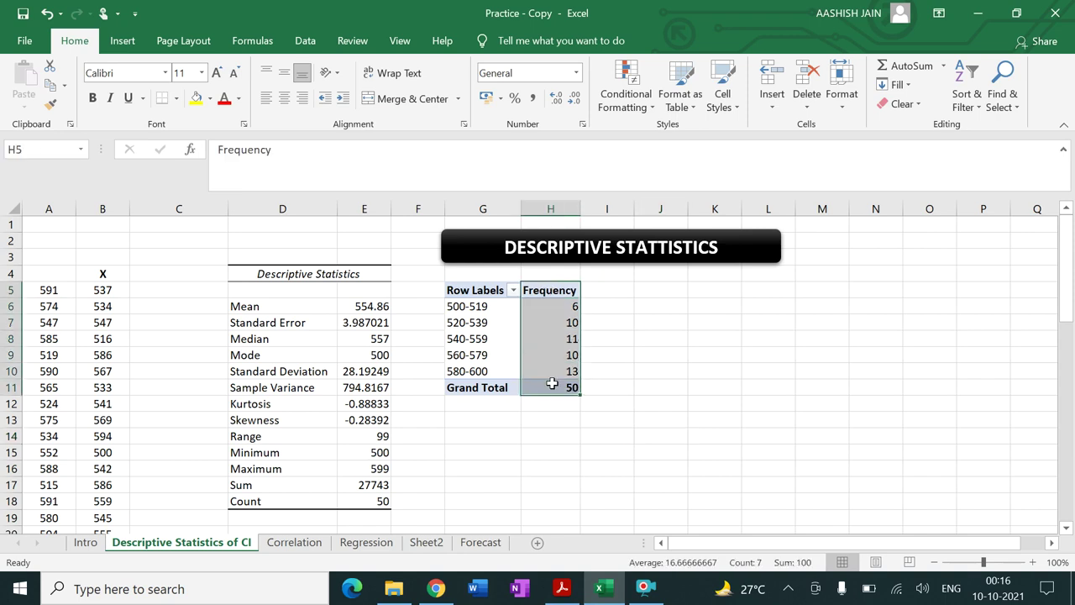
pyautogui.click(124, 41)
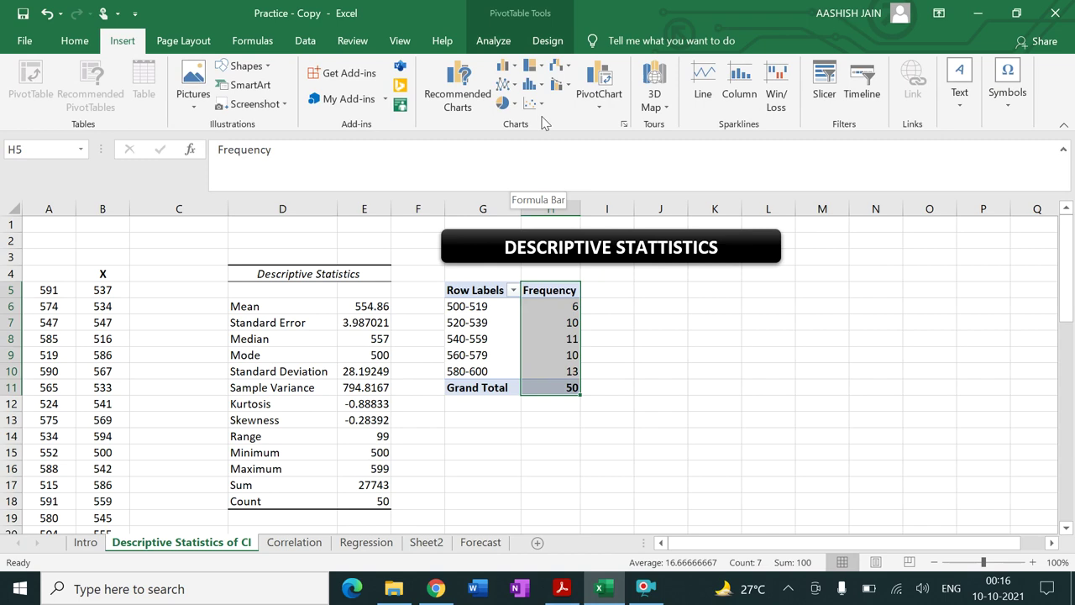
pyautogui.click(508, 67)
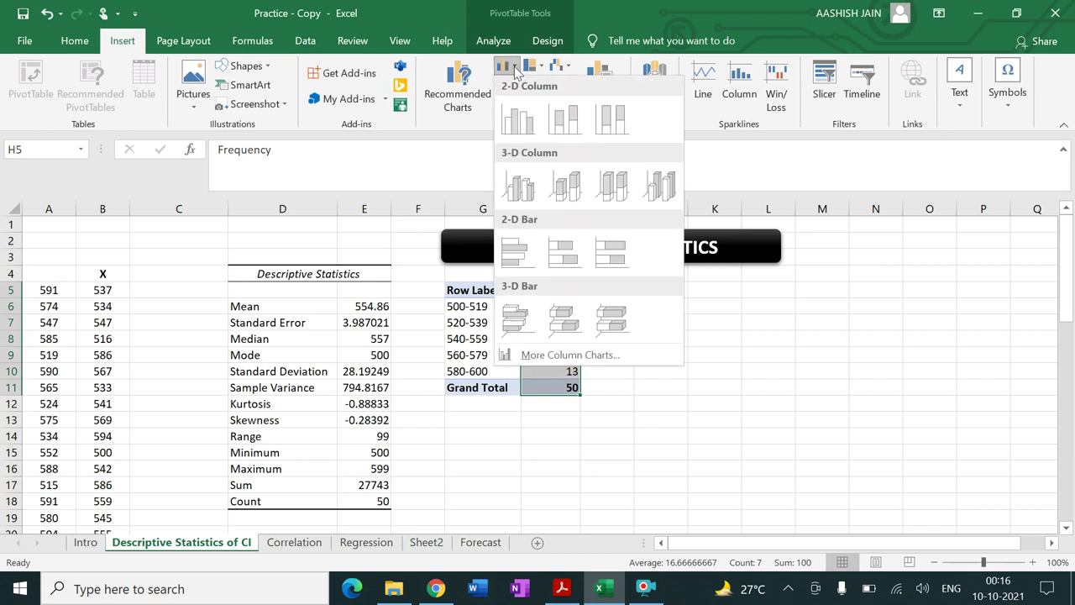
pyautogui.click(517, 119)
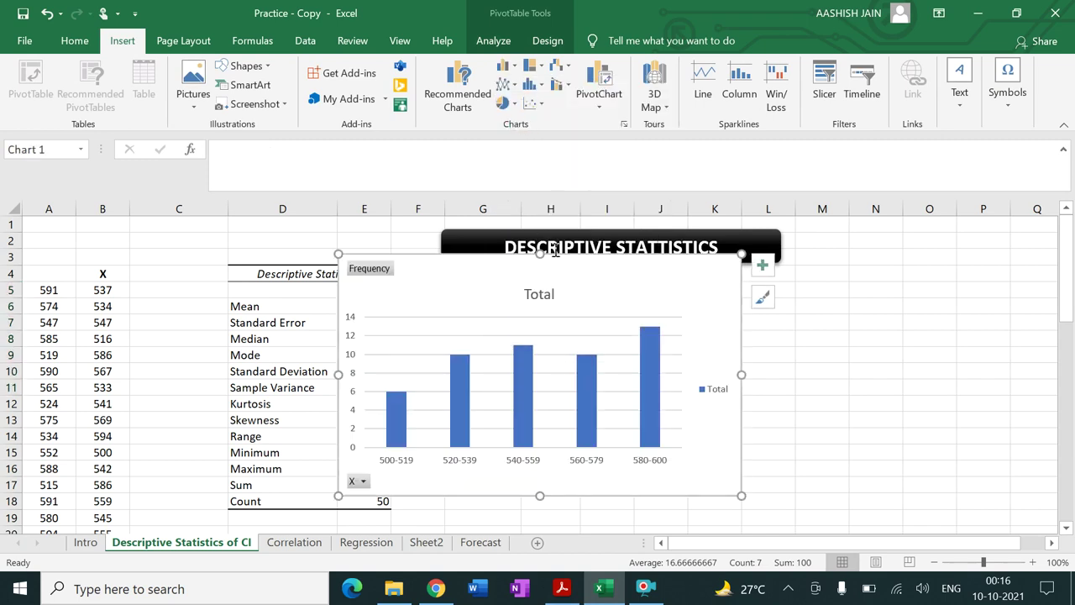
pyautogui.moveTo(575, 267); pyautogui.dragTo(872, 286)
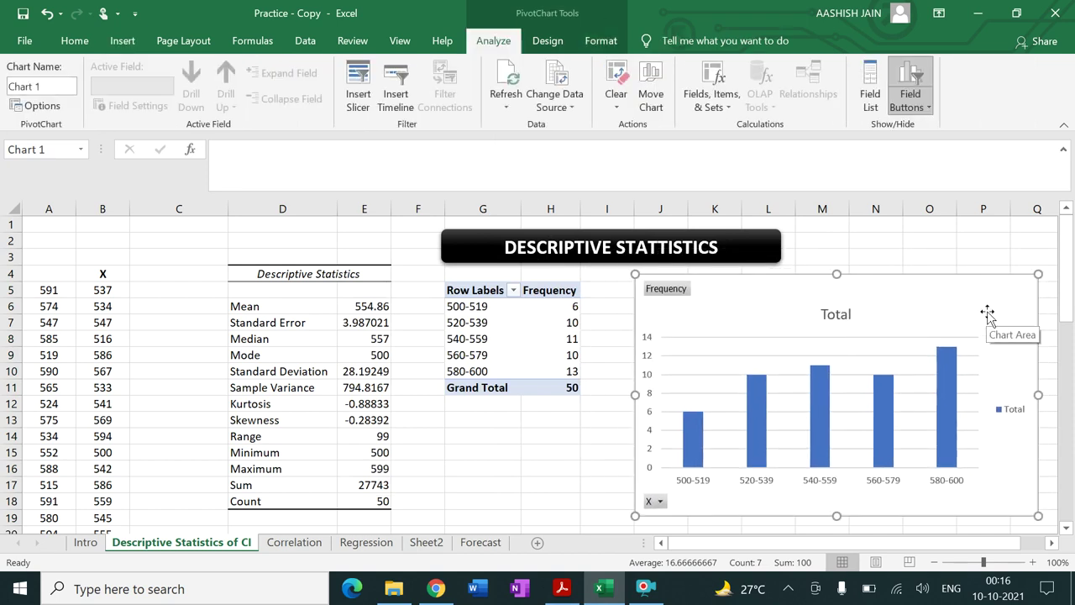
pyautogui.moveTo(988, 313); pyautogui.dragTo(944, 298)
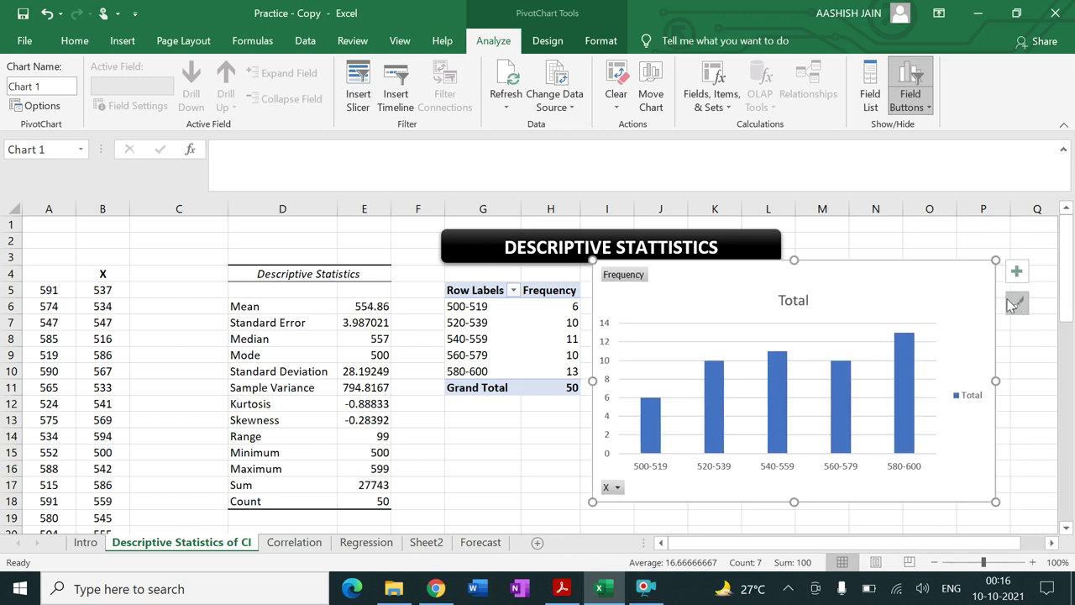
# Apply the grey-gradient chart style with data labels and place the chart below the DESCRIPTIVE STATTISTICS banner, clear of the PivotTable
pyautogui.click(1016, 306)
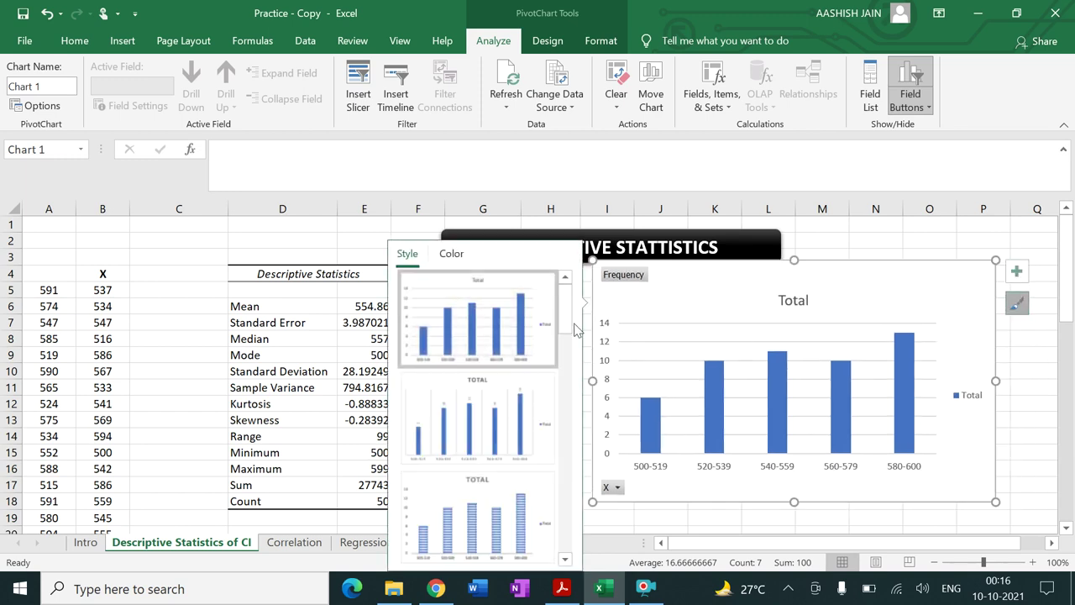
pyautogui.moveTo(568, 319); pyautogui.dragTo(571, 370)
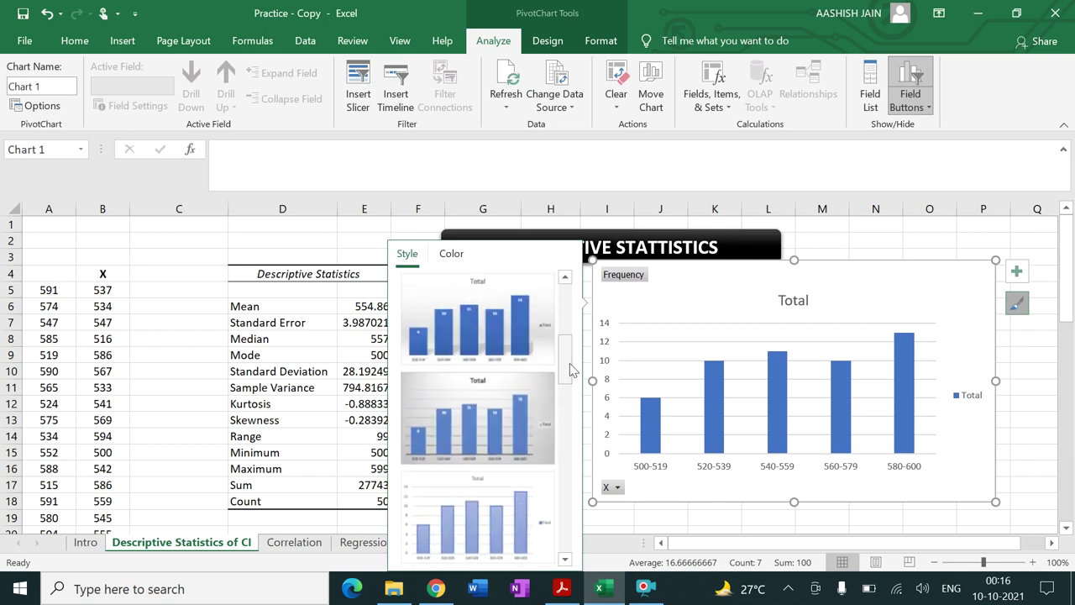
pyautogui.click(531, 400)
pyautogui.moveTo(955, 278); pyautogui.dragTo(938, 306)
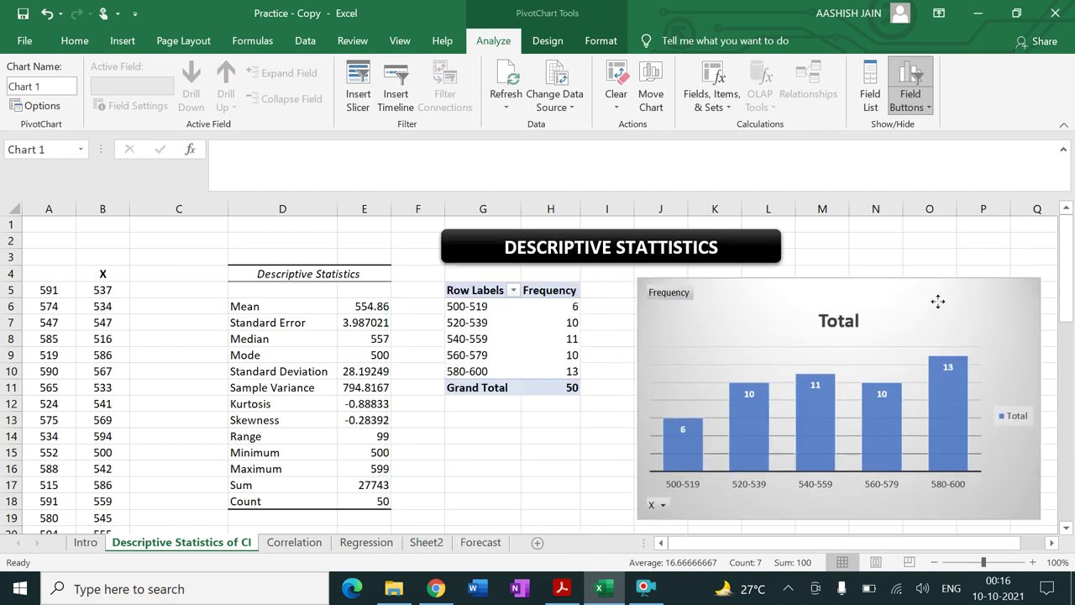
pyautogui.click(567, 469)
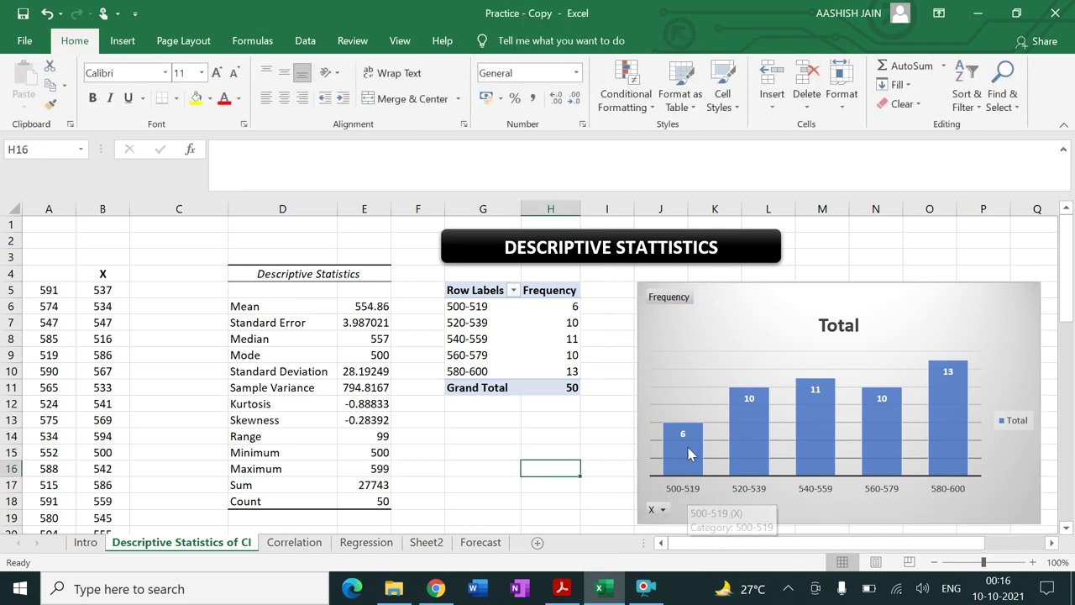
# Review the chart and the requirements in the Acrobat Reader PDF, then in Excel enter the label "Sum of value more than 560" in D19
pyautogui.moveTo(685, 450)
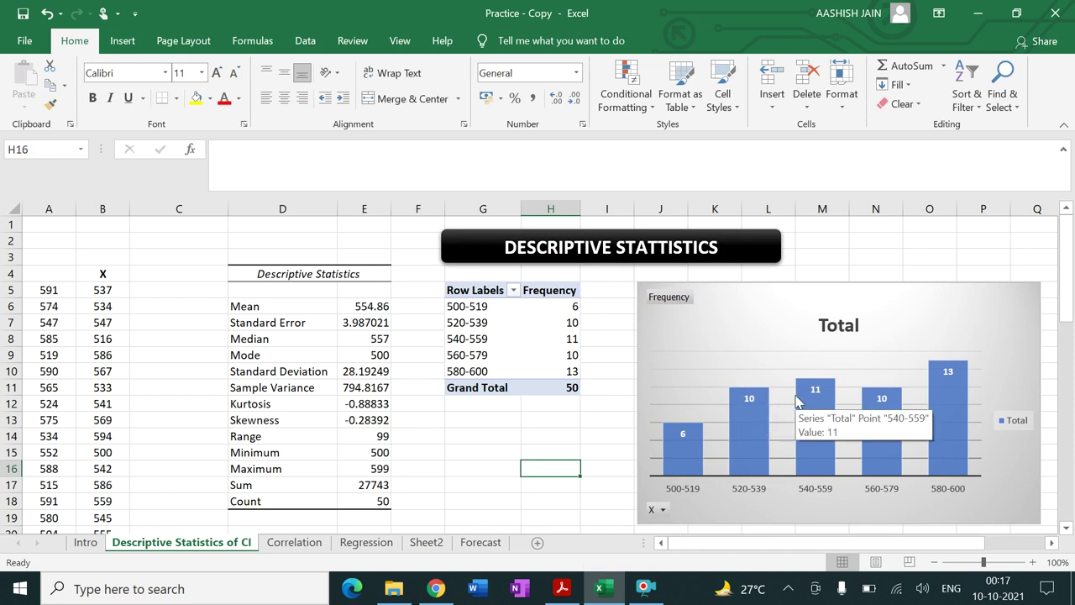
pyautogui.moveTo(962, 373)
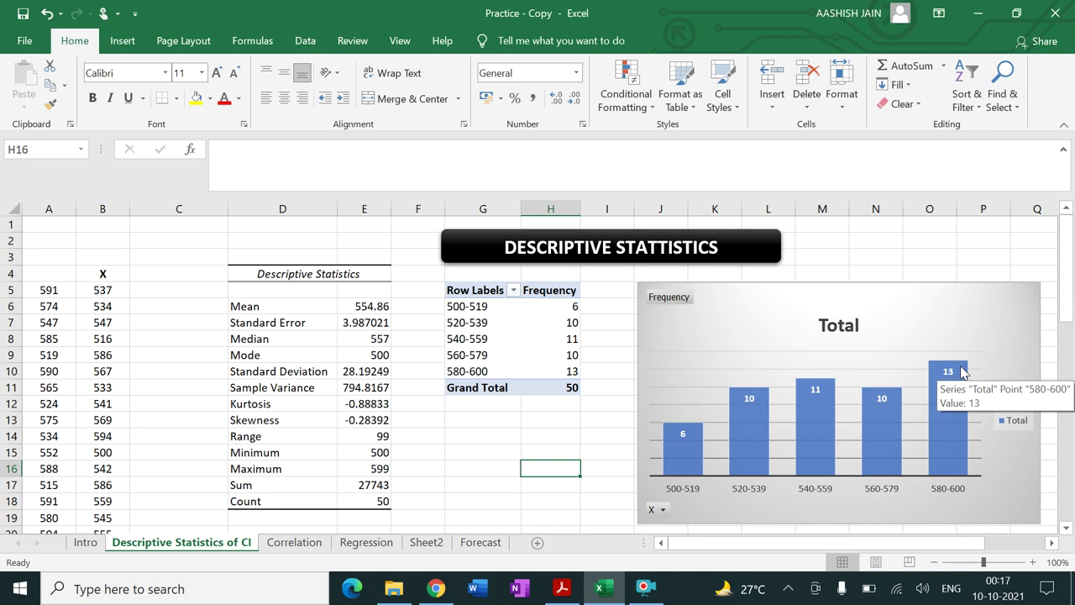
pyautogui.click(560, 591)
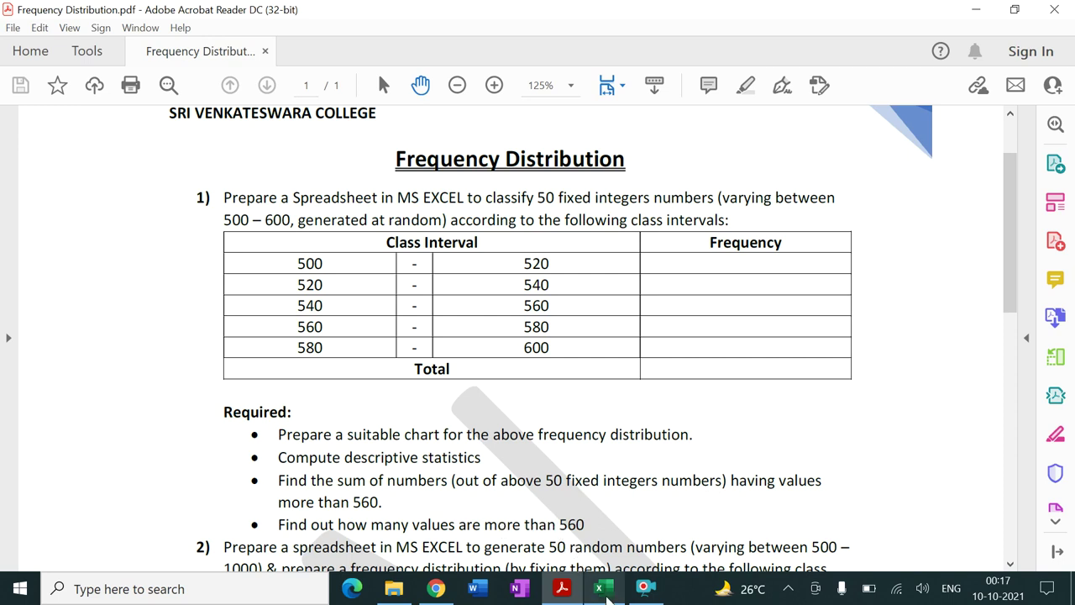
pyautogui.click(599, 588)
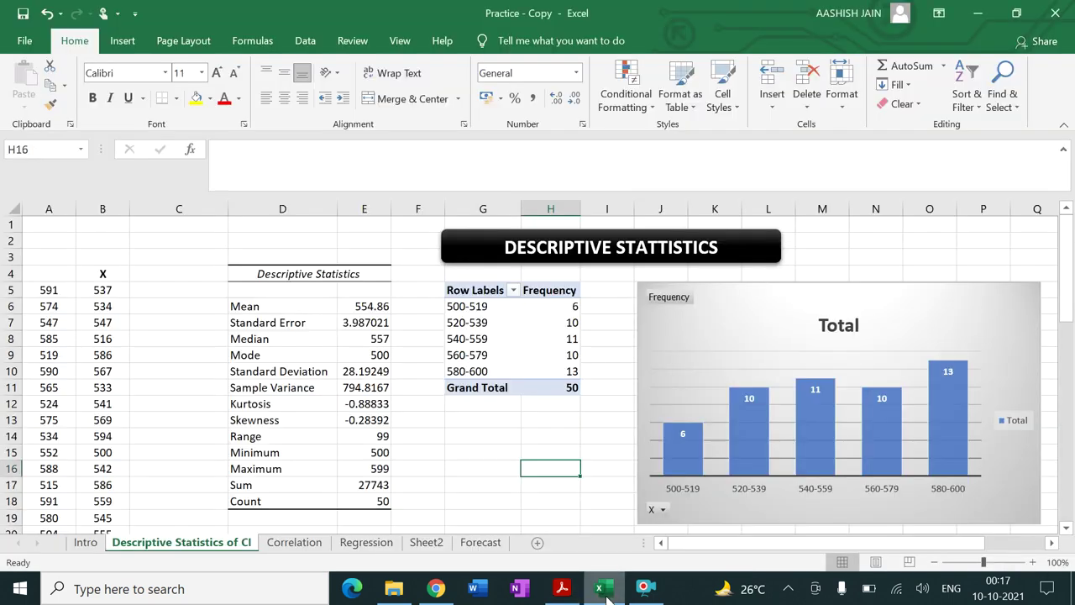
pyautogui.click(276, 518)
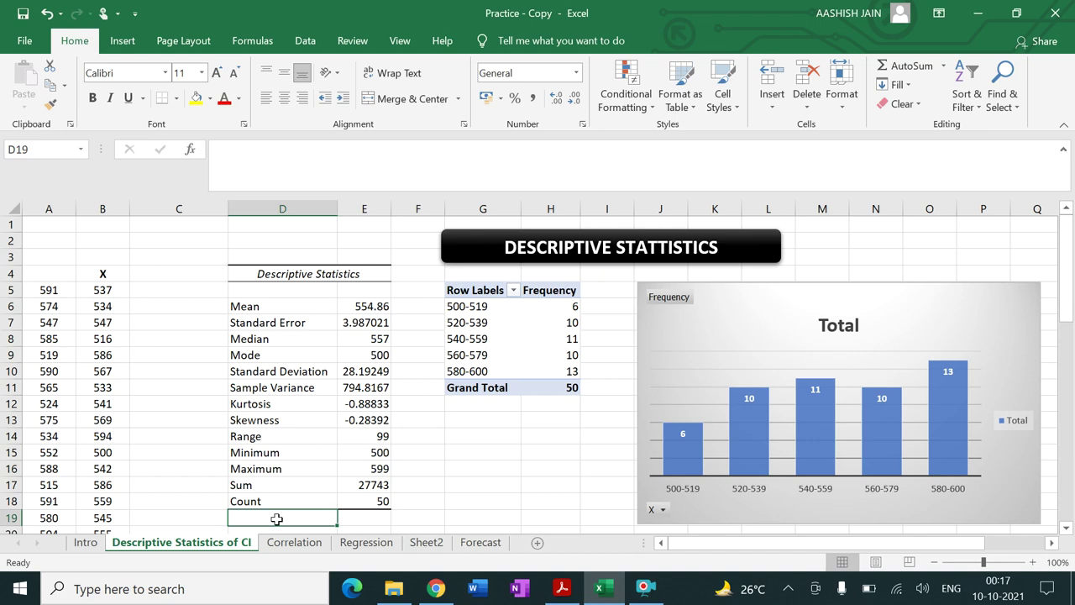
pyautogui.write('Sum')
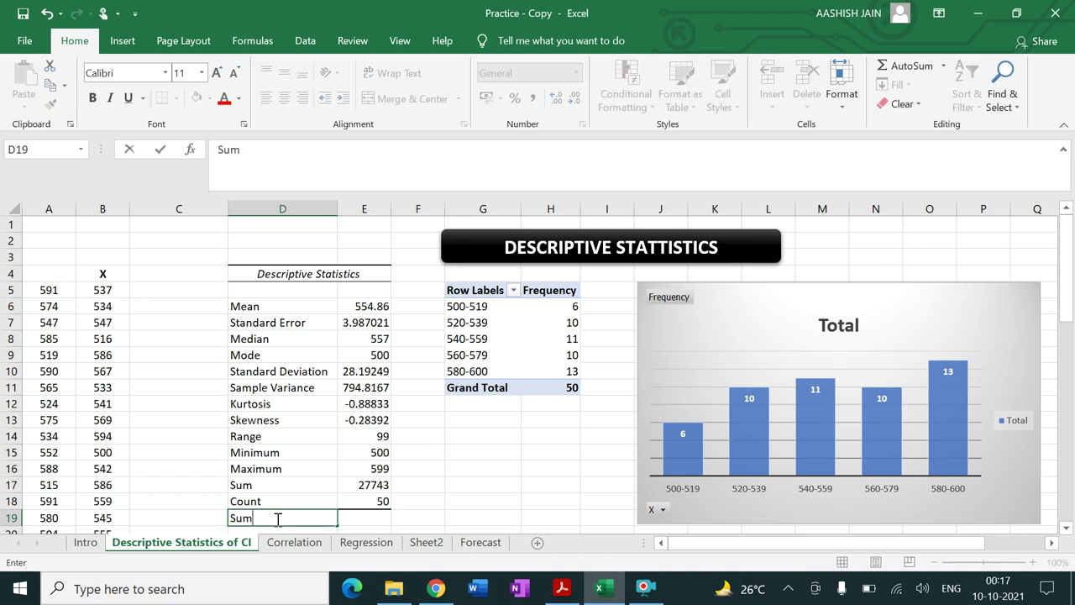
pyautogui.write(' of value more than ')
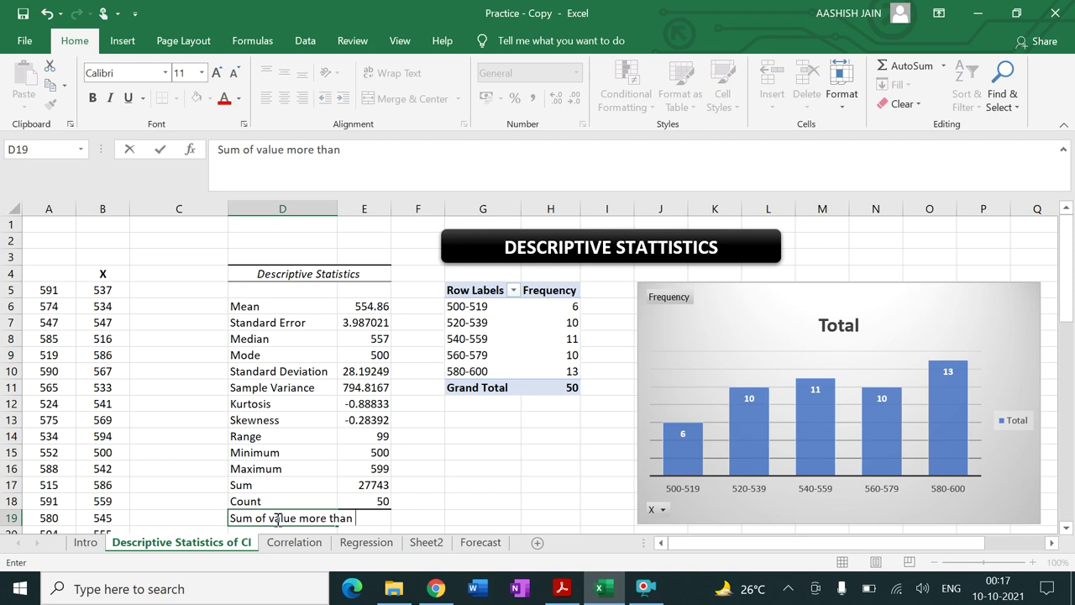
pyautogui.write('560')
pyautogui.press('Return')
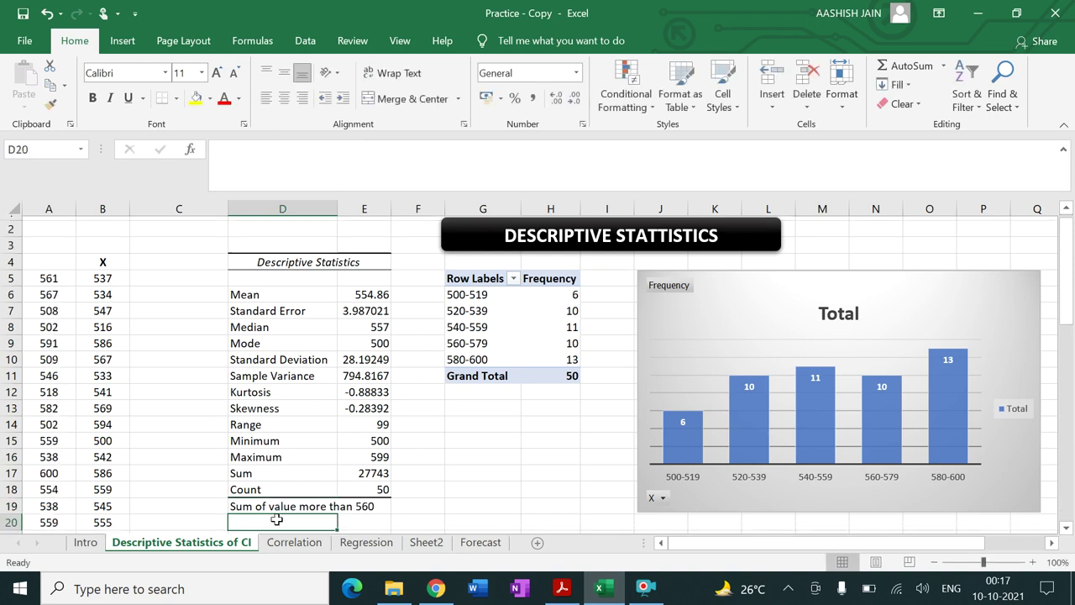
# Recheck the sum requirement in the Acrobat Reader PDF, then in Excel widen column D to fit the D19 label
pyautogui.click(565, 589)
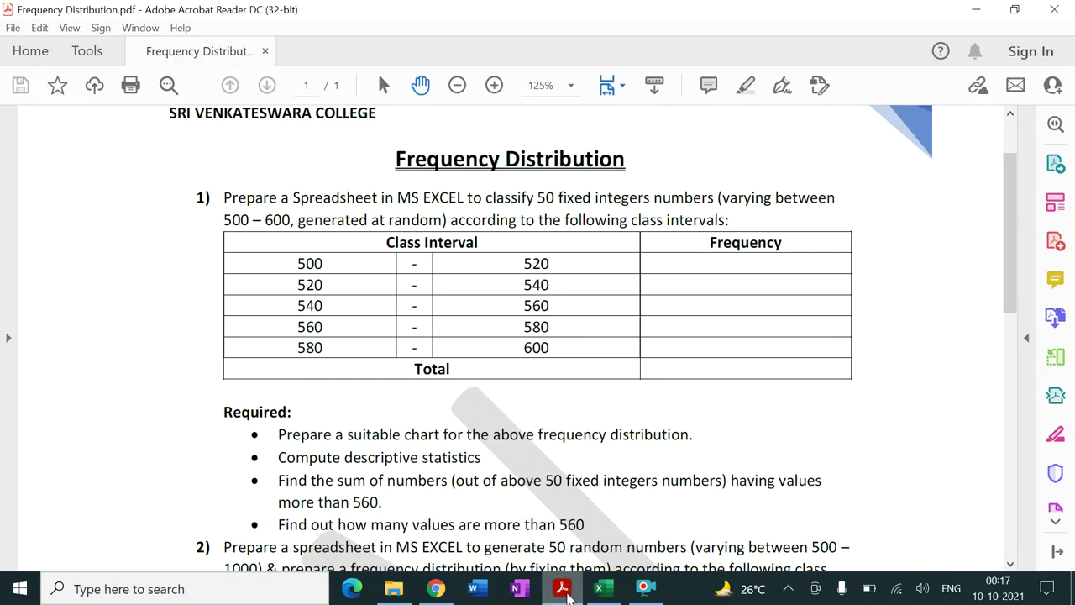
pyautogui.click(565, 590)
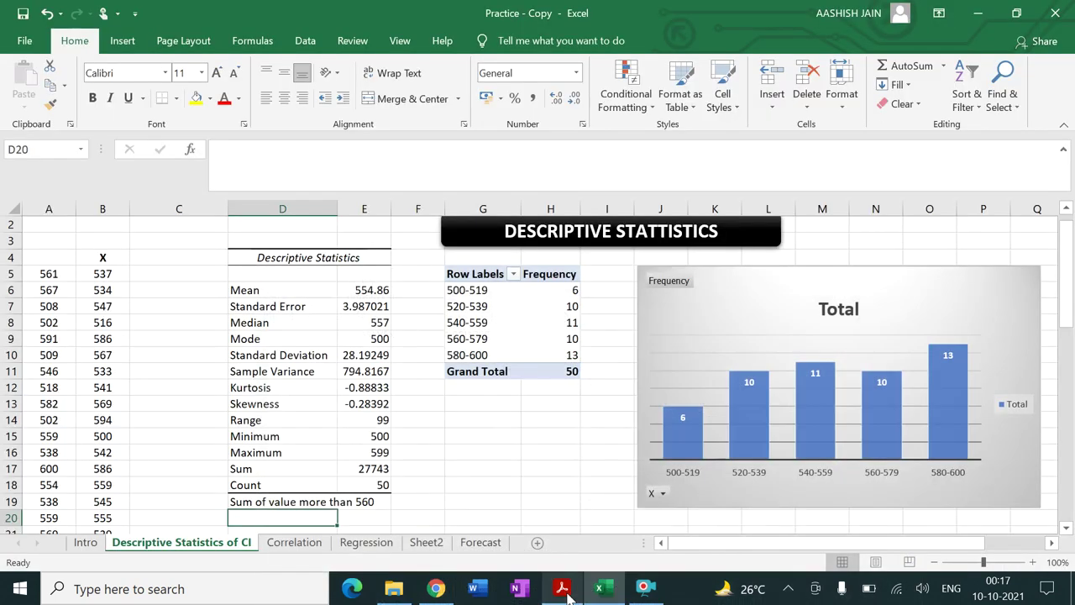
pyautogui.moveTo(337, 210); pyautogui.dragTo(385, 214)
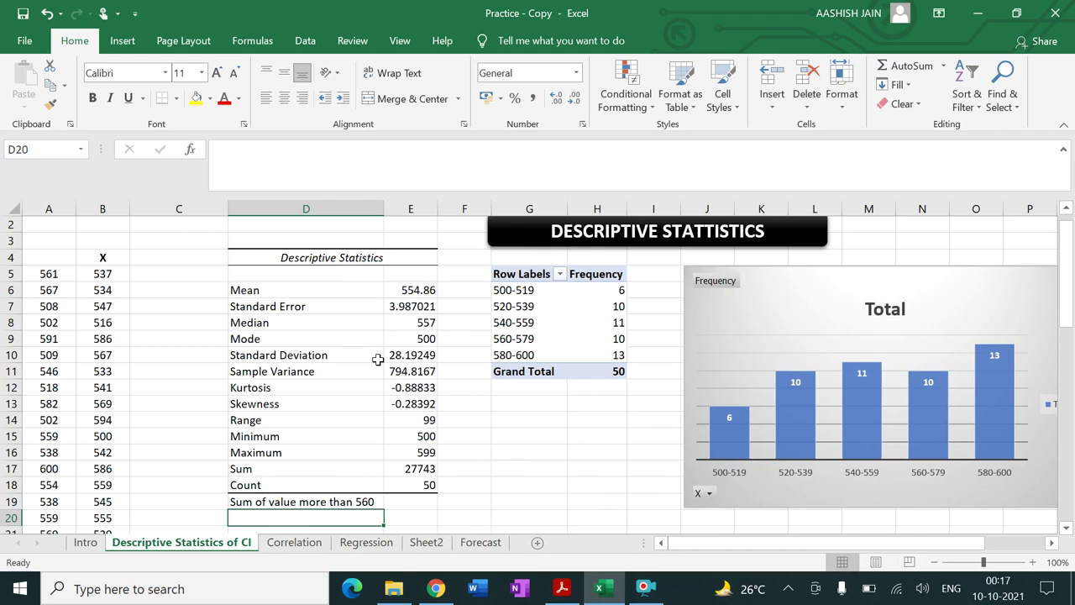
# Enter =SUMIF(B5:B54,">560") in E19 to total the X values above 560, and select that cell to check the result
pyautogui.click(406, 501)
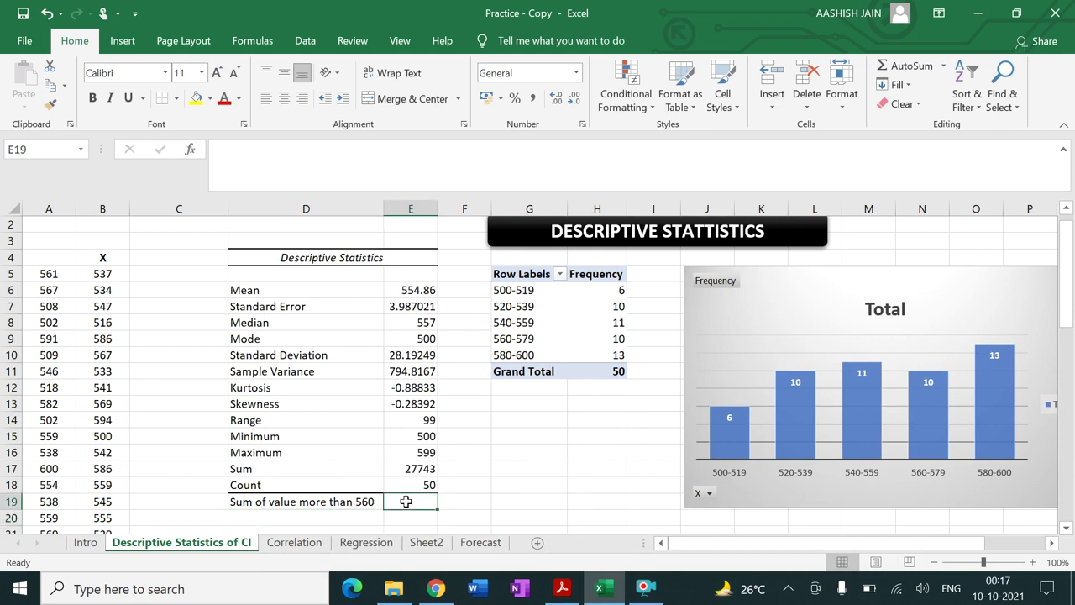
pyautogui.write('=')
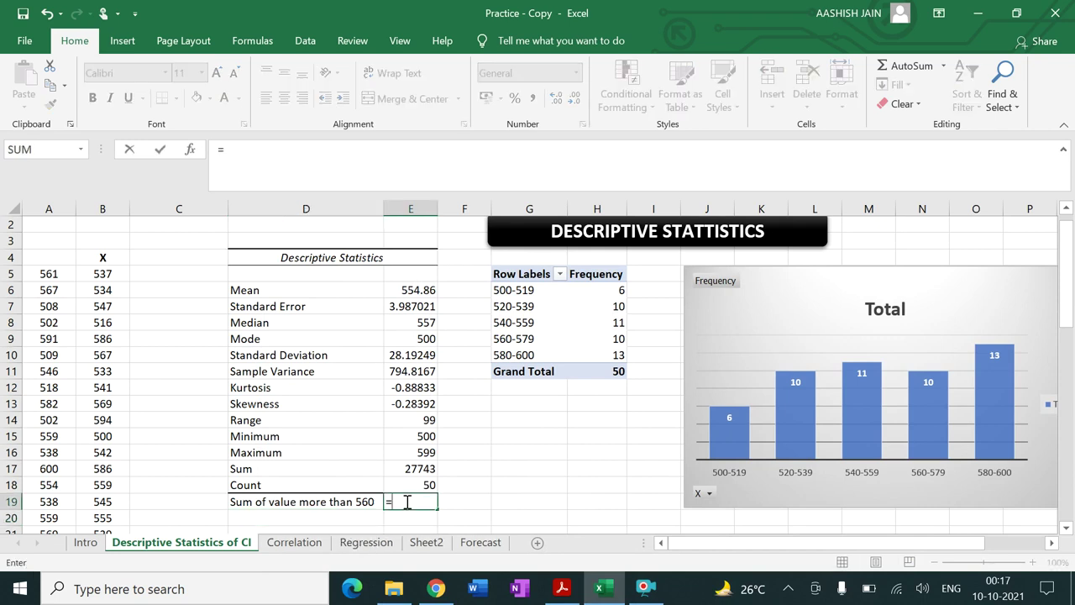
pyautogui.write('SUM')
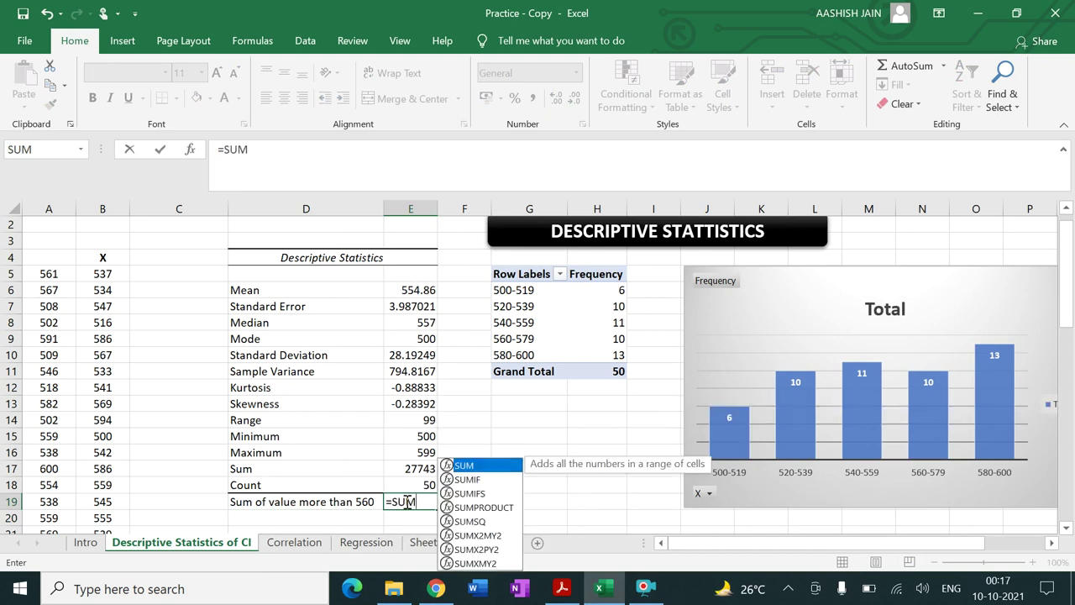
pyautogui.write('IF')
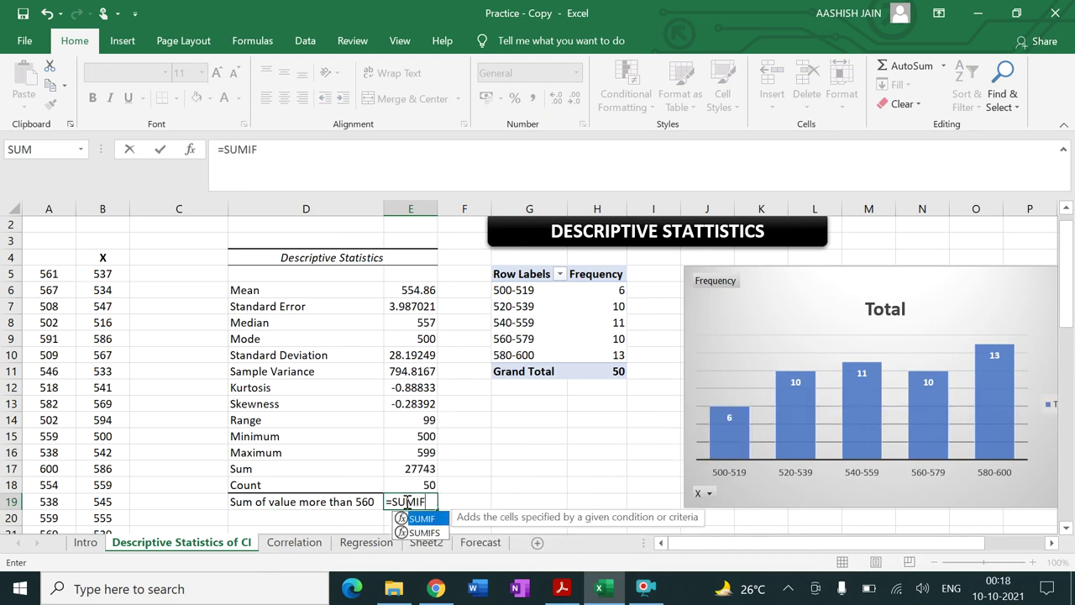
pyautogui.write('(')
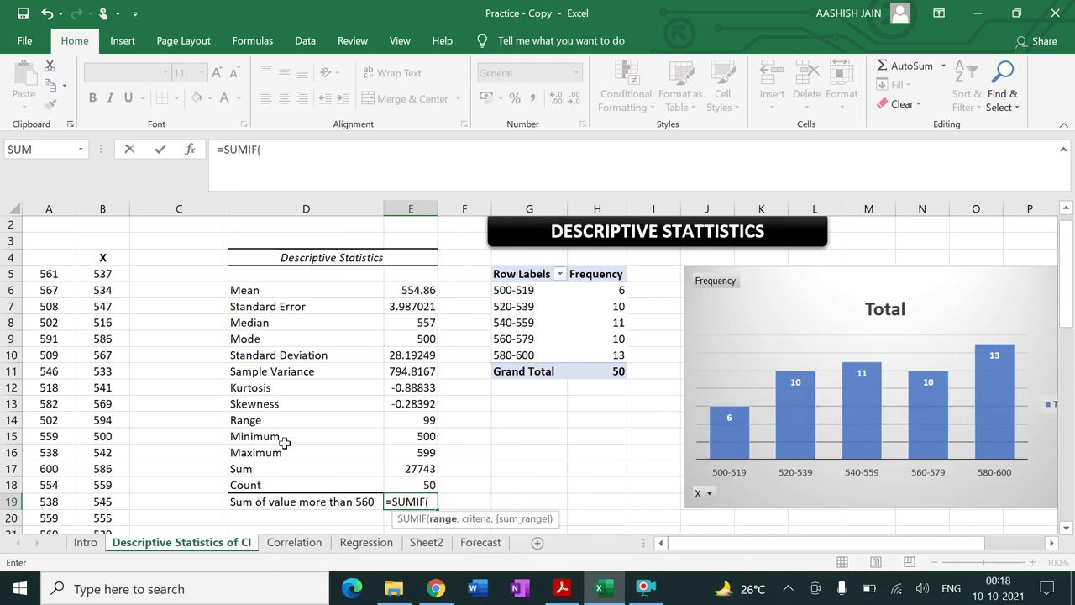
pyautogui.click(114, 273)
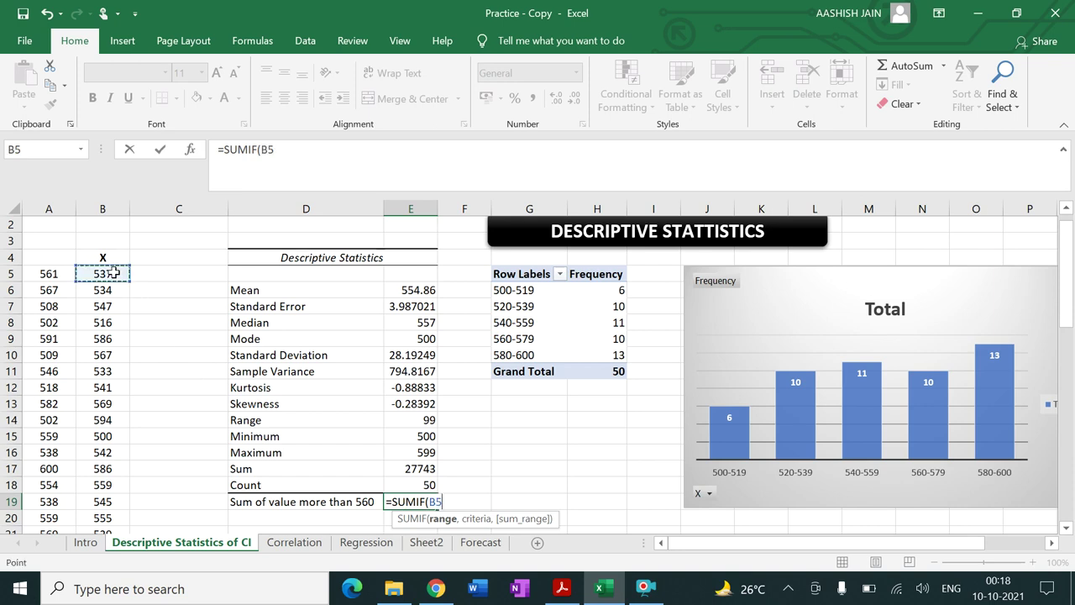
pyautogui.hotkey('ctrl', 'shift', 'Down')
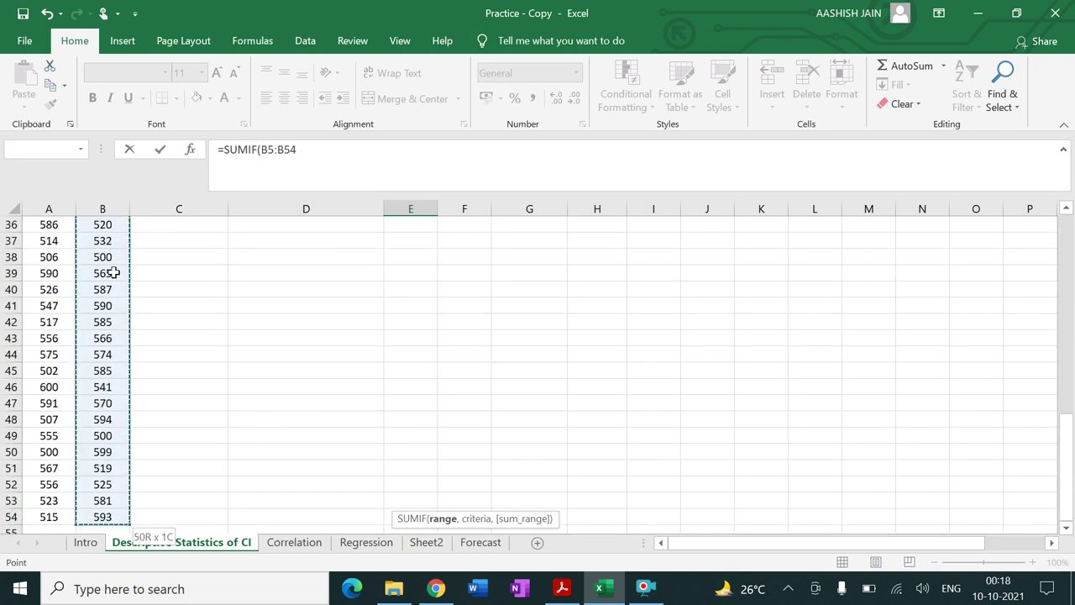
pyautogui.write(',')
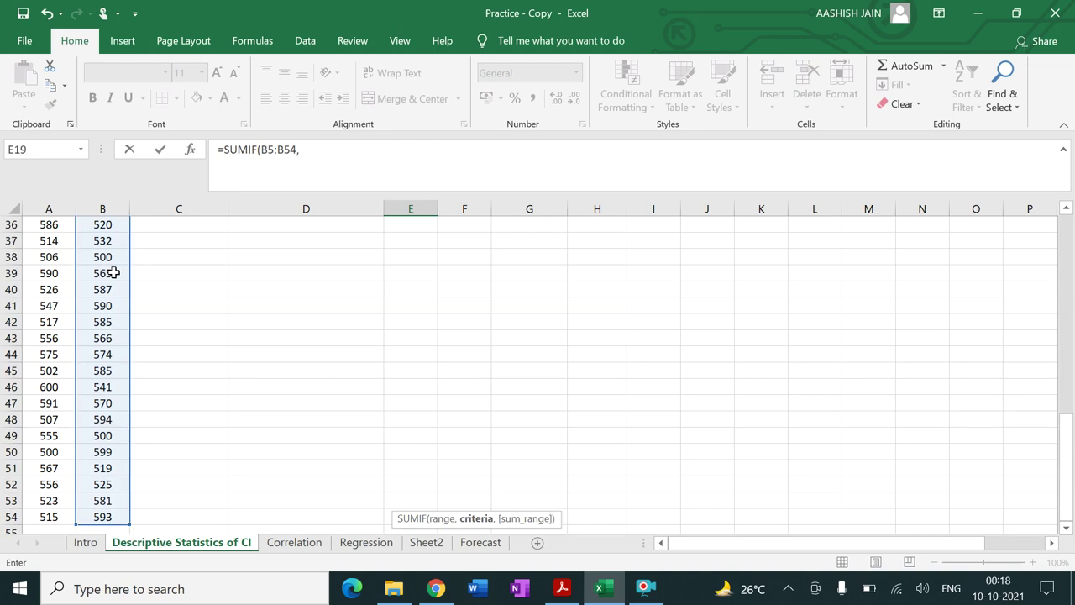
pyautogui.click(314, 149)
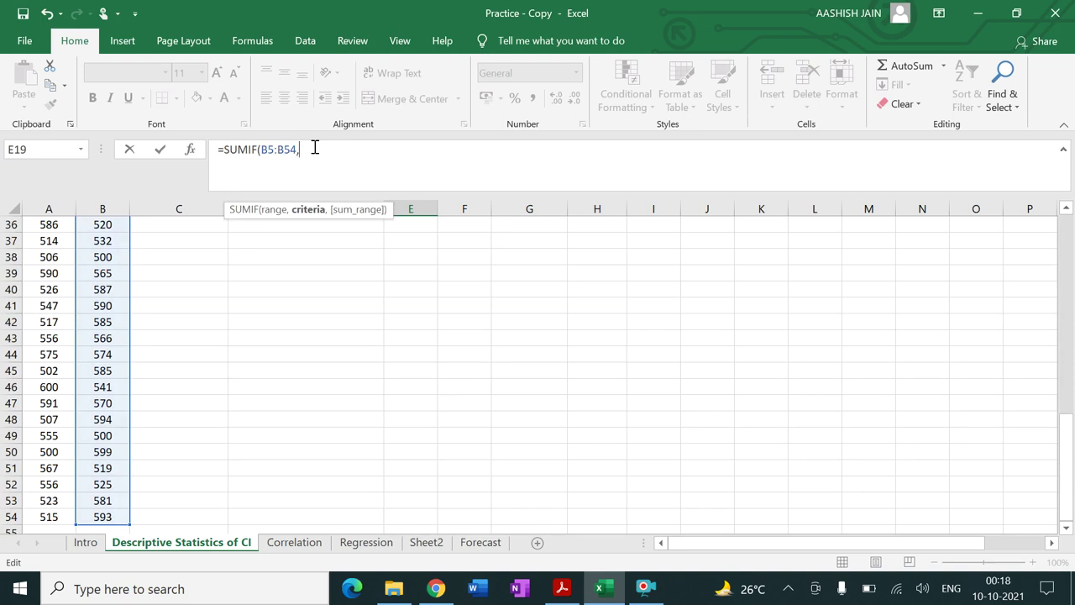
pyautogui.write('">560")')
pyautogui.press('Return')
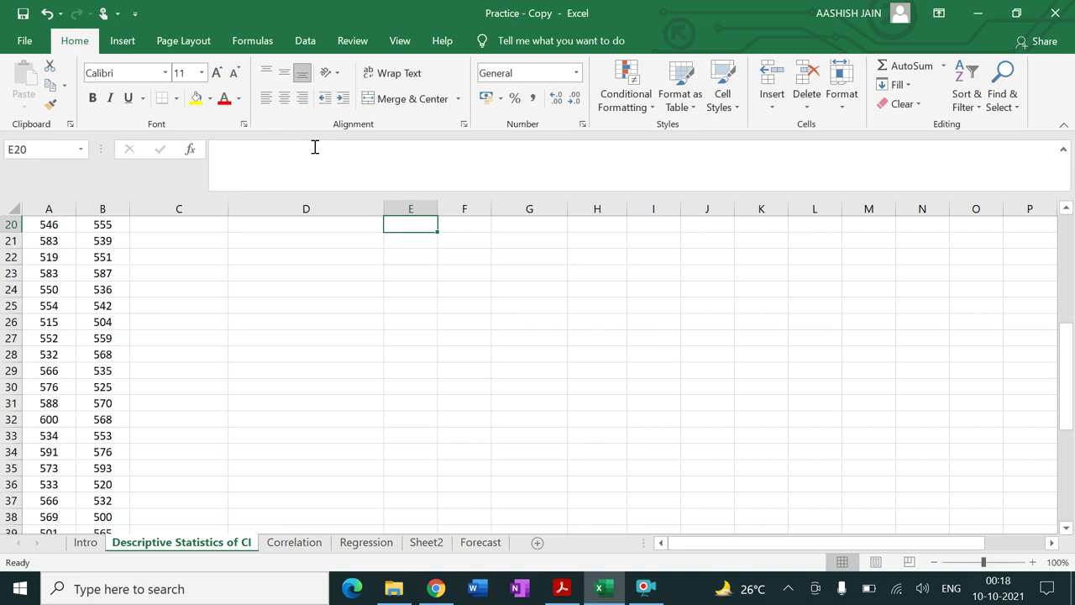
pyautogui.moveTo(1068, 403); pyautogui.dragTo(1066, 309)
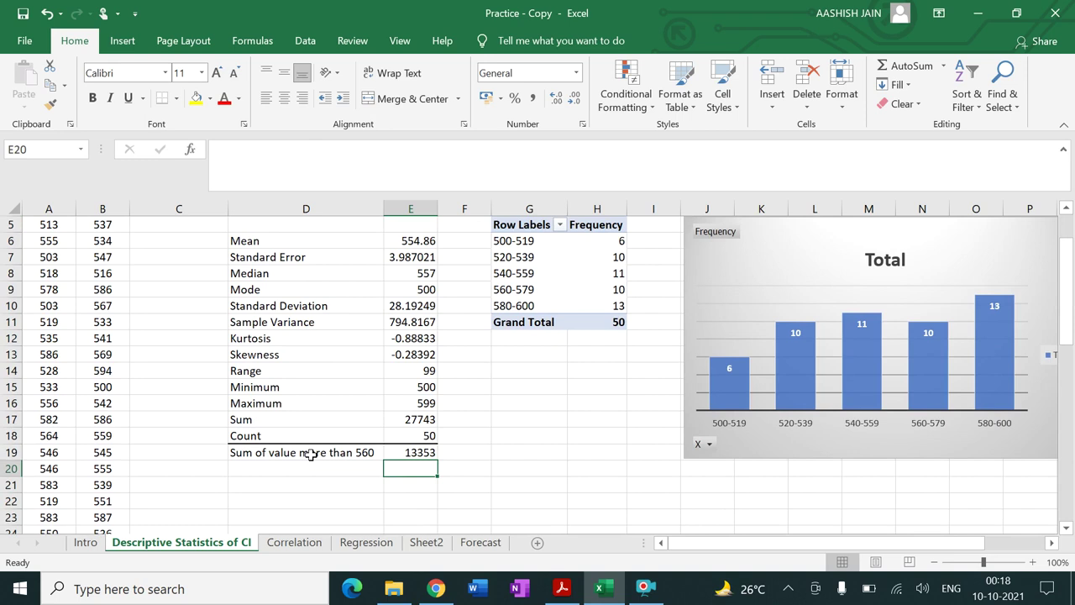
pyautogui.click(405, 451)
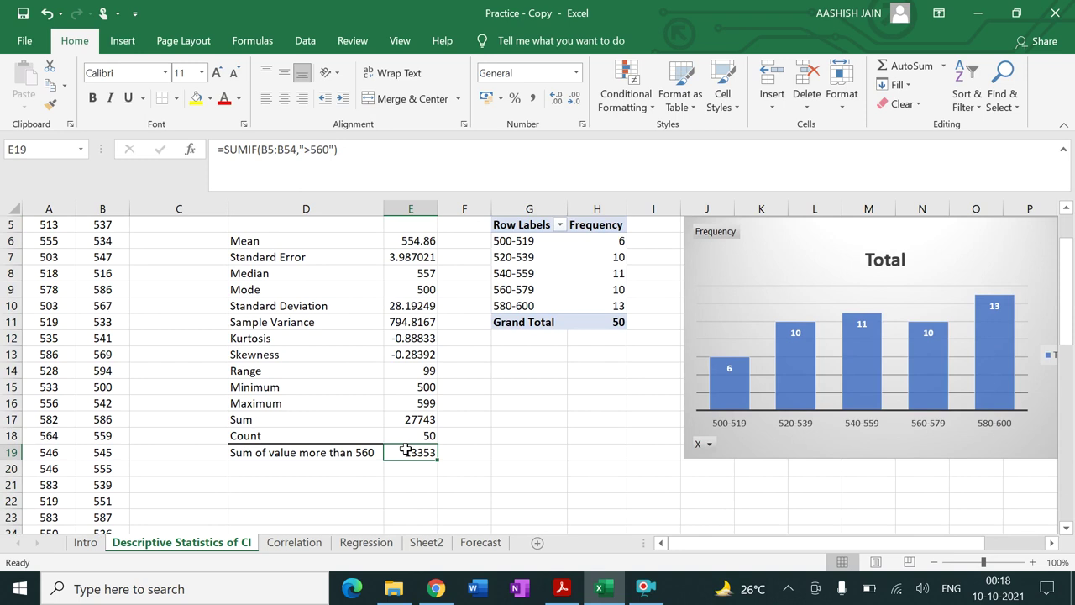
# Check the counting requirement in the Acrobat Reader PDF, then in Excel enter the label "Count value more than 560" in D20
pyautogui.click(560, 590)
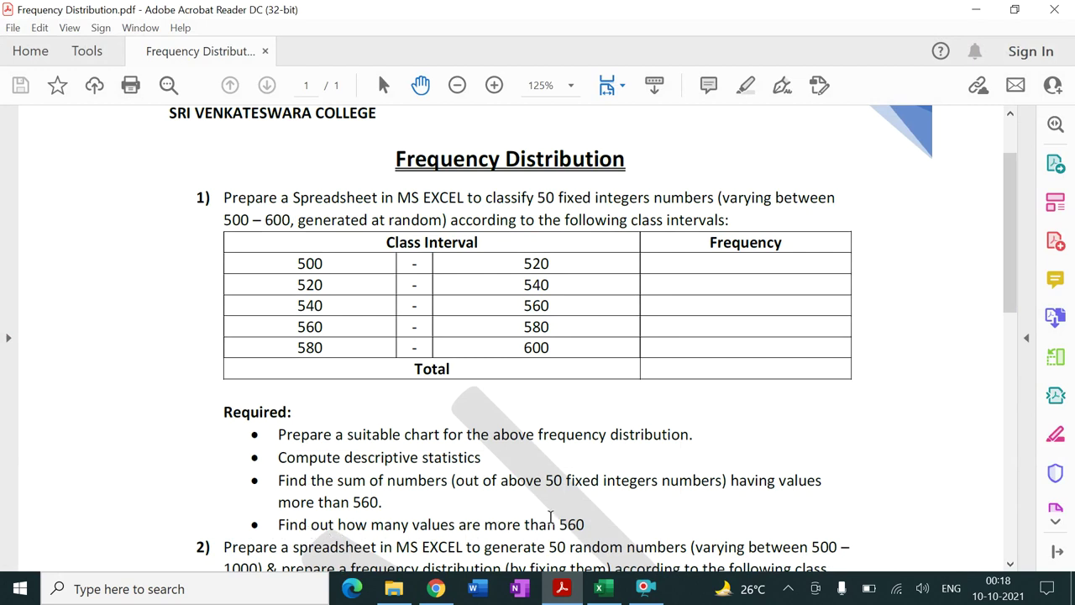
pyautogui.click(600, 588)
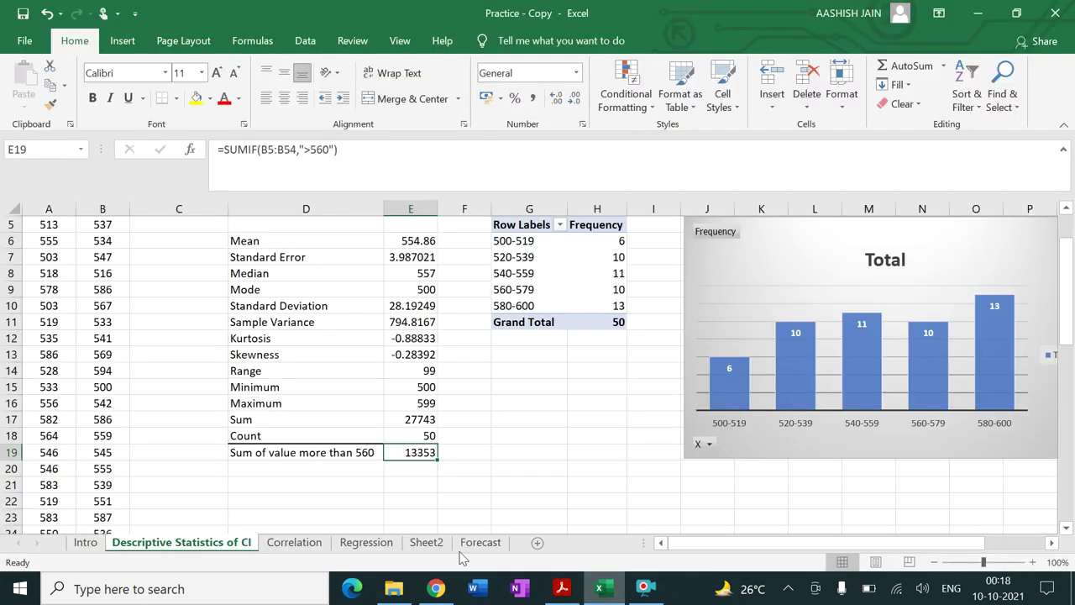
pyautogui.click(309, 470)
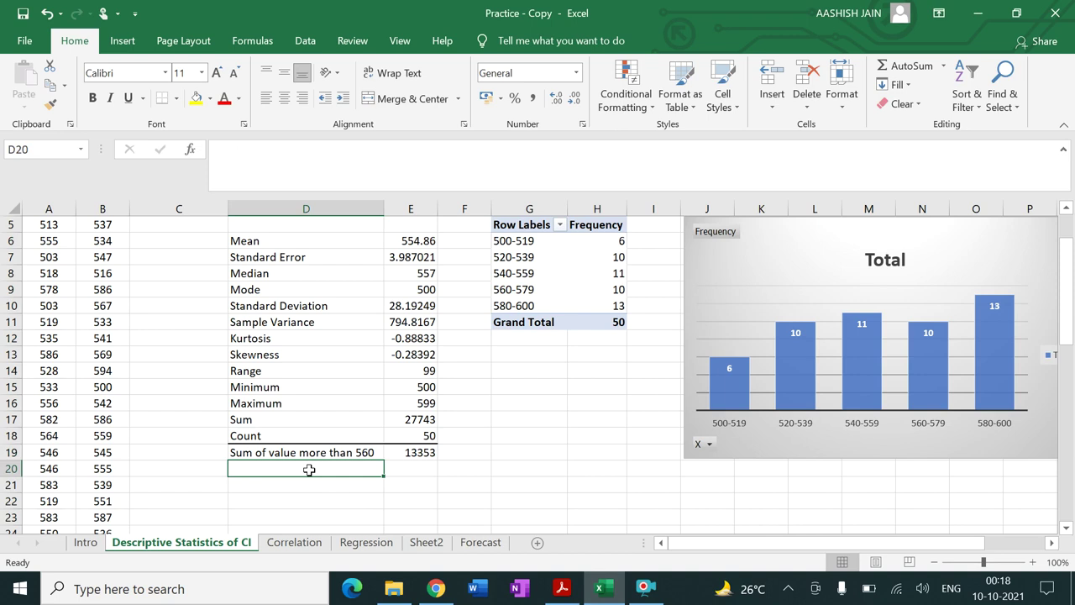
pyautogui.write('Count value more than 560')
pyautogui.press('Tab')
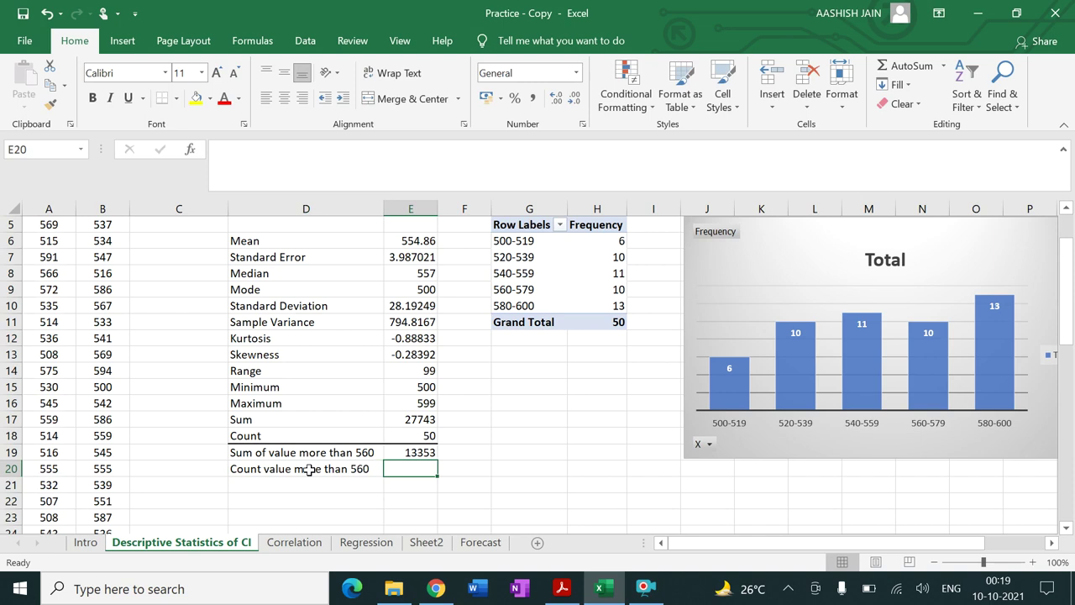
# Enter =COUNTIF(B5:B54,">560") in E20 to count the X values above 560
pyautogui.write('=')
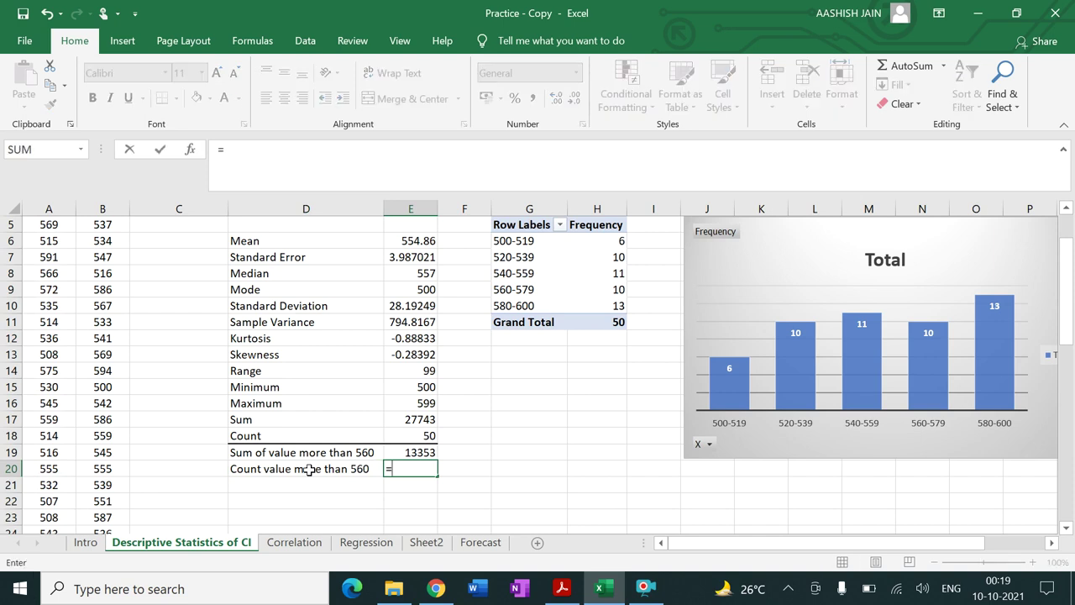
pyautogui.write('COUNT')
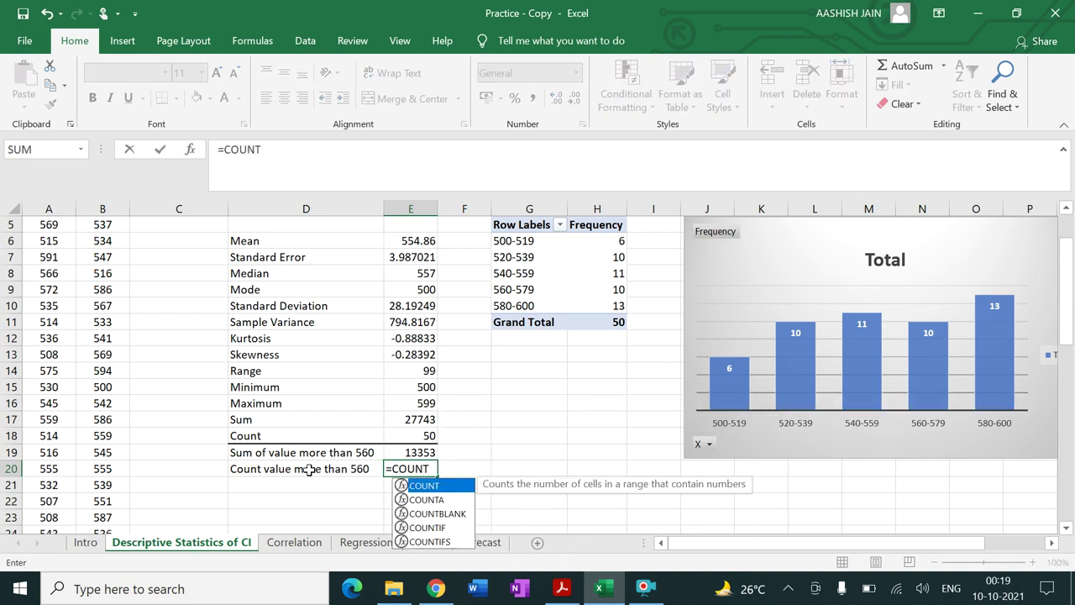
pyautogui.write('IF(')
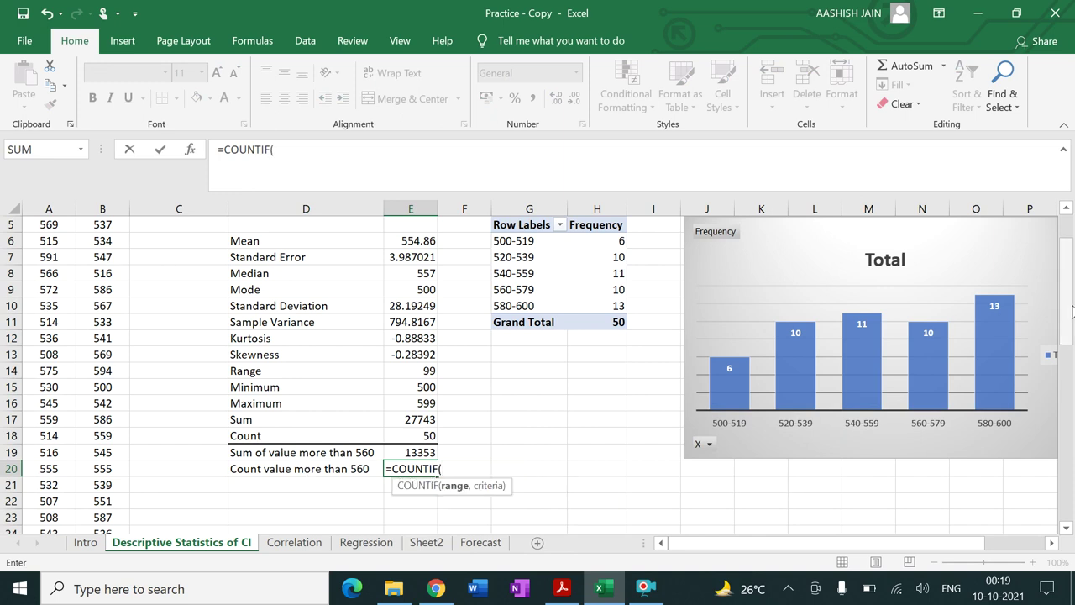
pyautogui.scroll(2, 1065, 302)
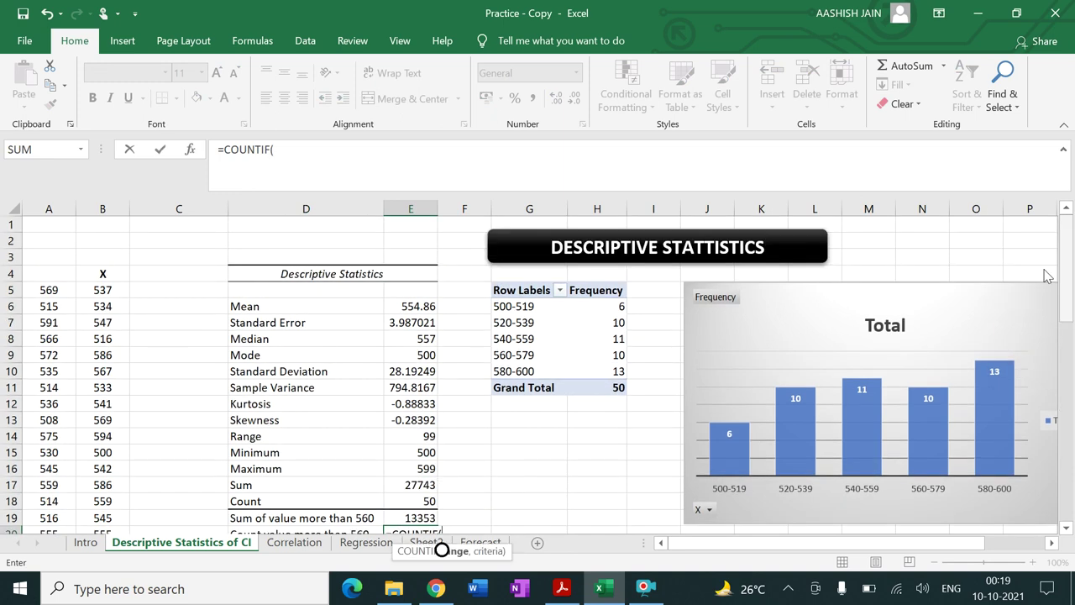
pyautogui.click(120, 290)
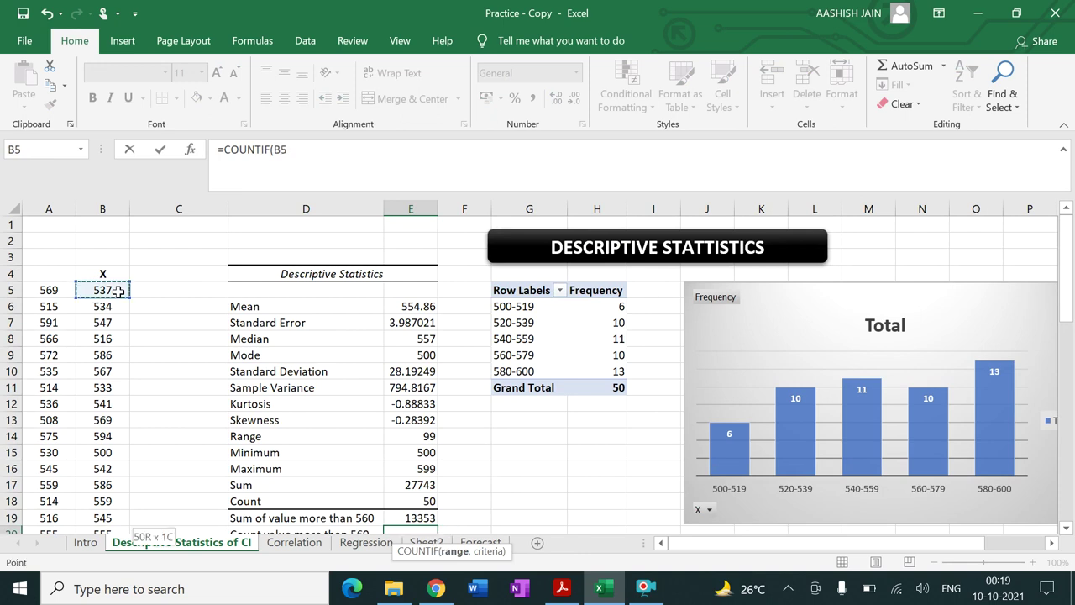
pyautogui.hotkey('ctrl', 'shift', 'Down')
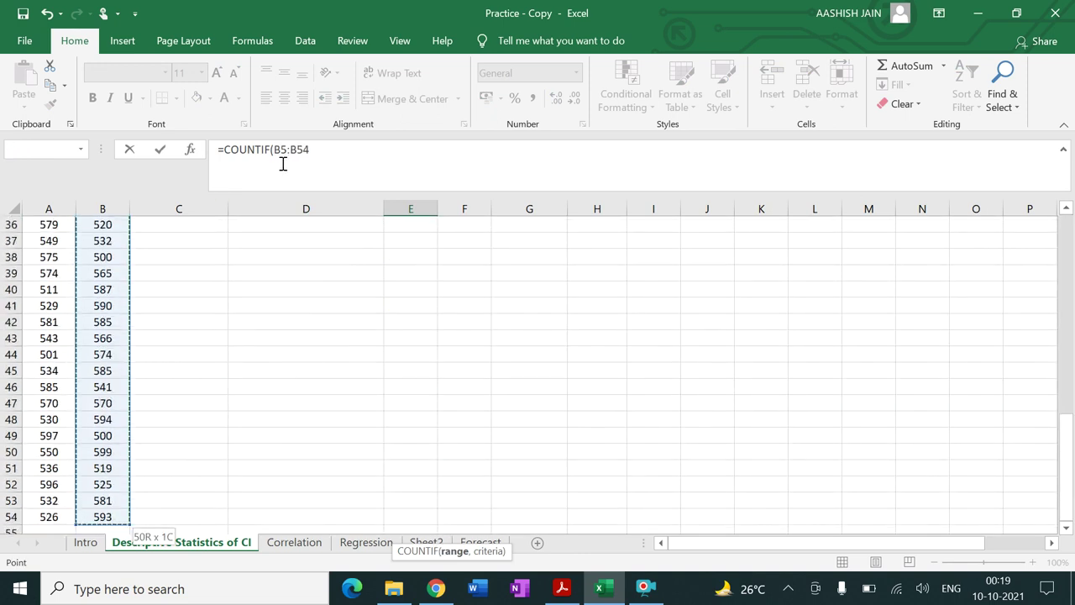
pyautogui.click(311, 151)
pyautogui.write(',"')
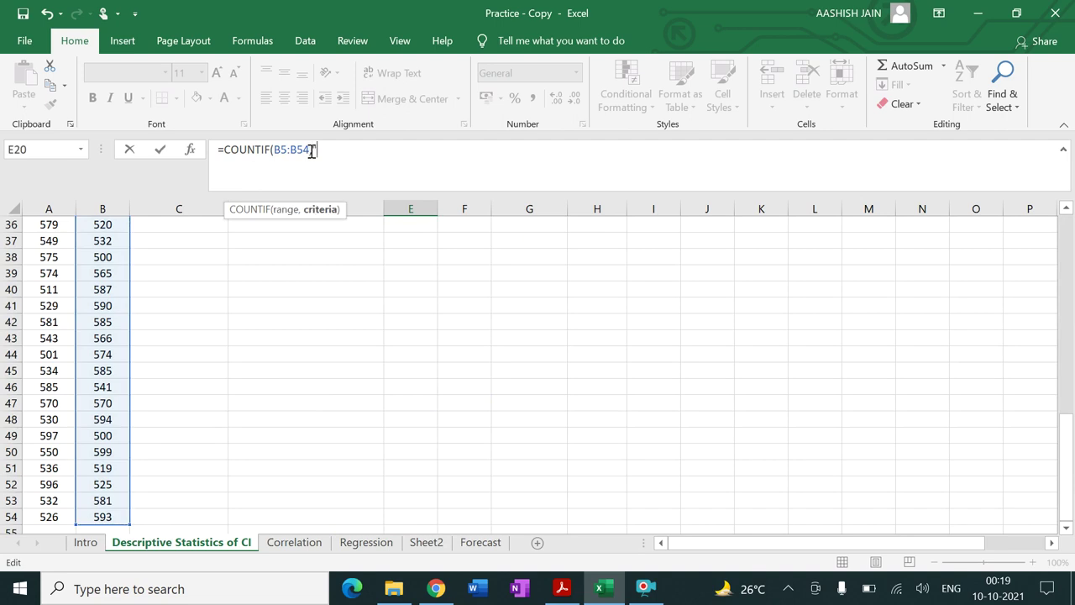
pyautogui.write('>560")')
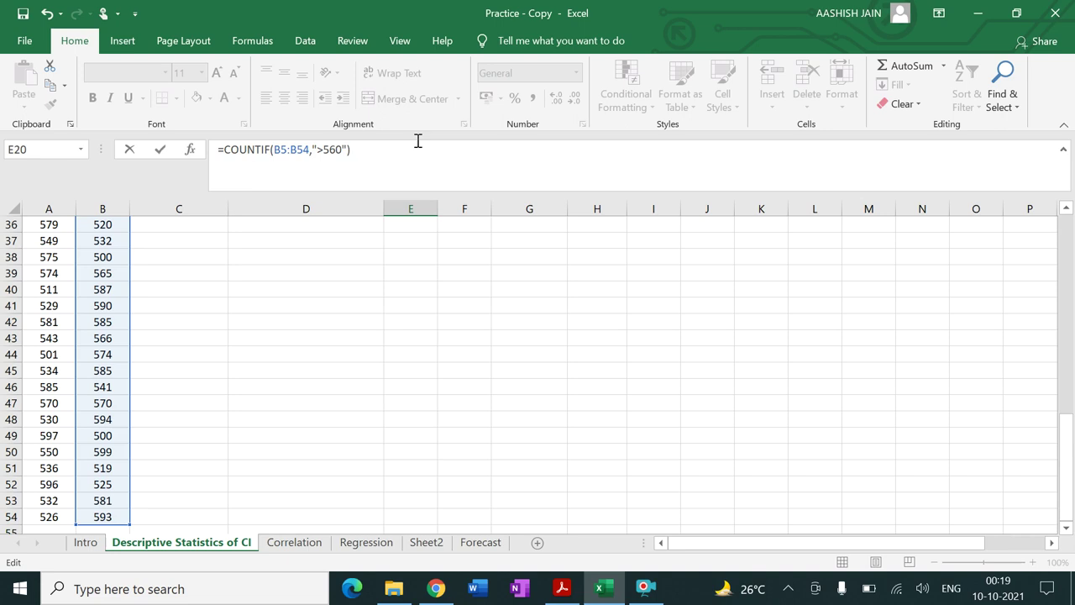
pyautogui.press('Return')
# Draw a border around the statistics table D4:E20 and apply All Borders to its cells
pyautogui.moveTo(1065, 362); pyautogui.dragTo(1069, 264)
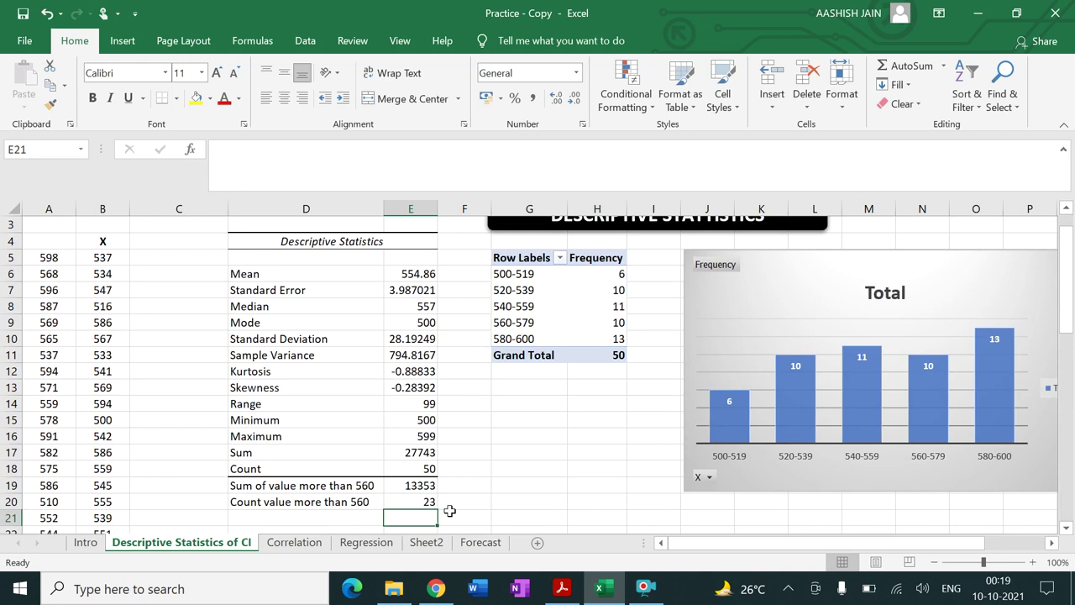
pyautogui.moveTo(250, 244); pyautogui.dragTo(421, 503)
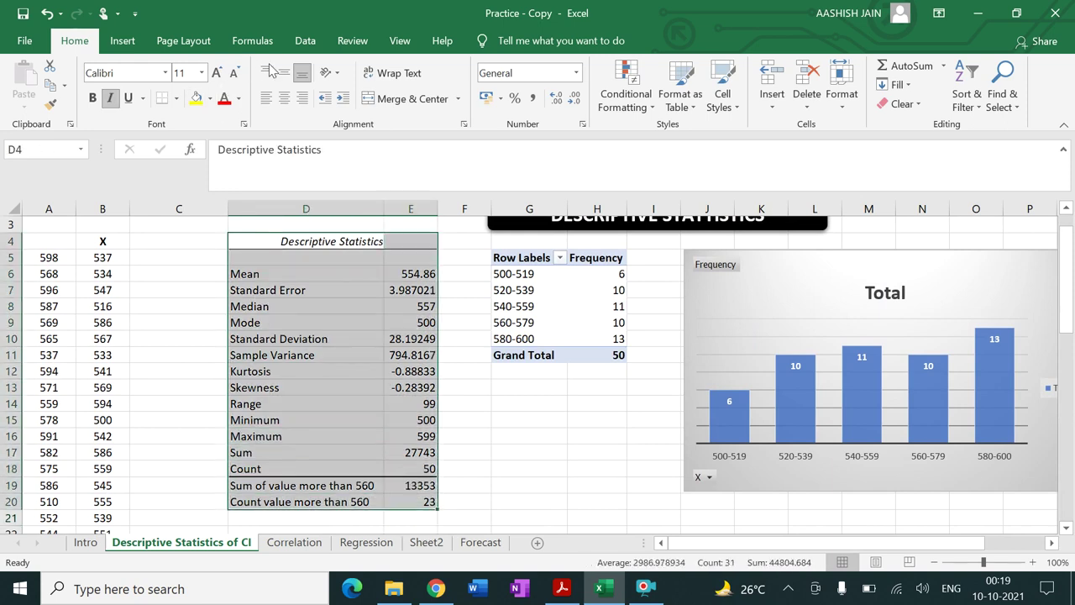
pyautogui.click(177, 99)
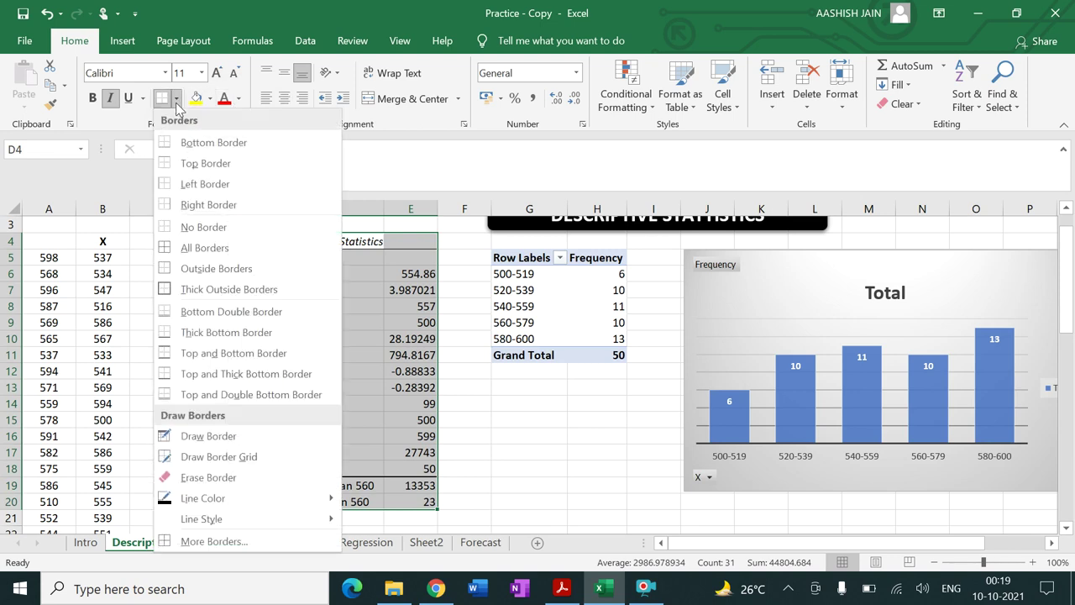
pyautogui.click(200, 438)
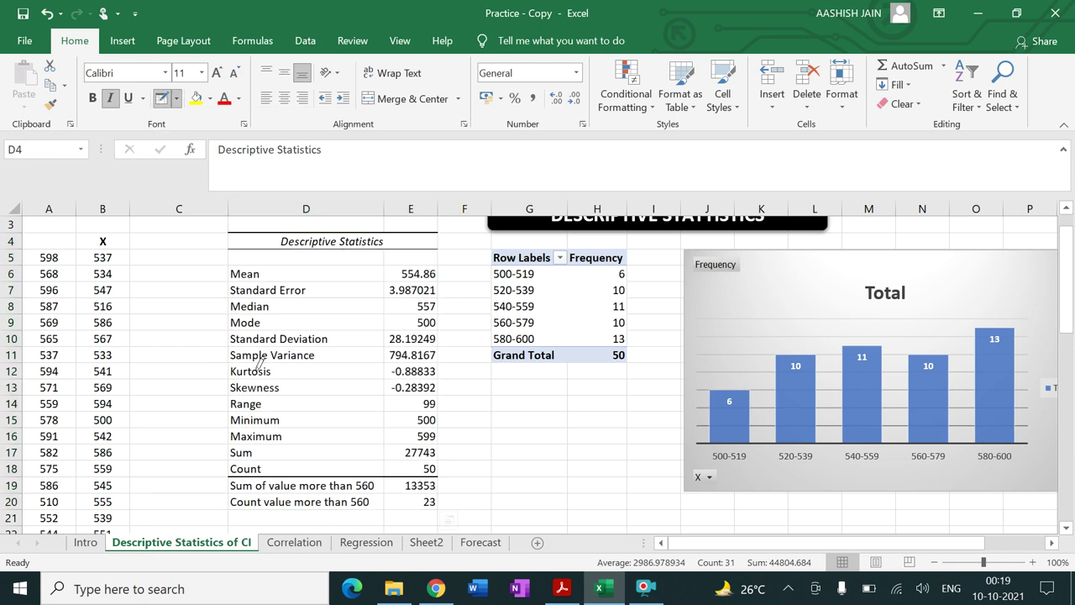
pyautogui.moveTo(280, 241)
pyautogui.mouseDown()
pyautogui.moveTo(354, 346)
pyautogui.moveTo(410, 496)
pyautogui.mouseUp()
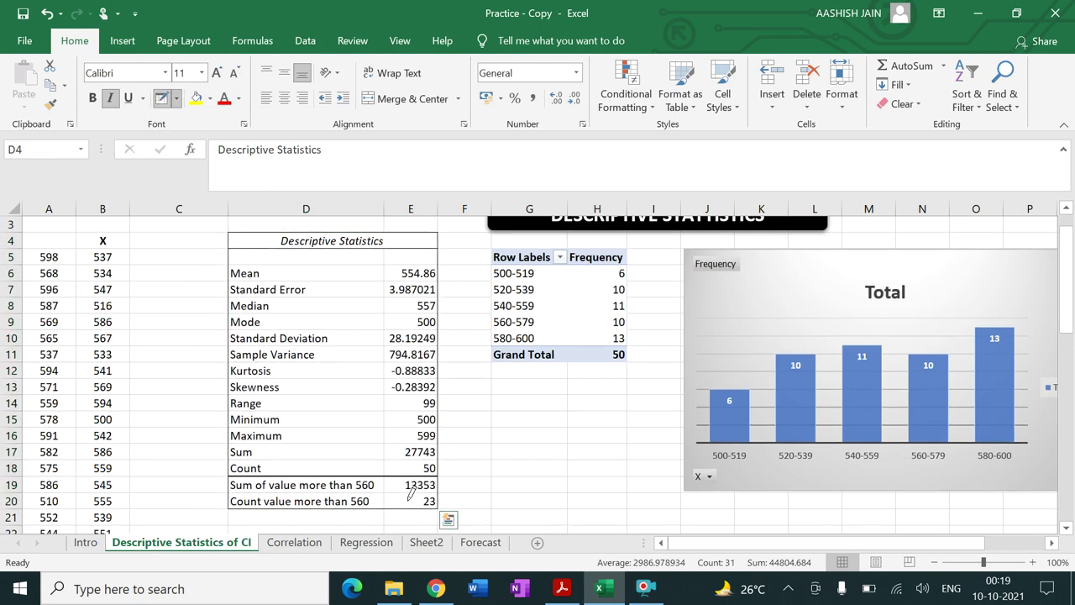
pyautogui.click(177, 99)
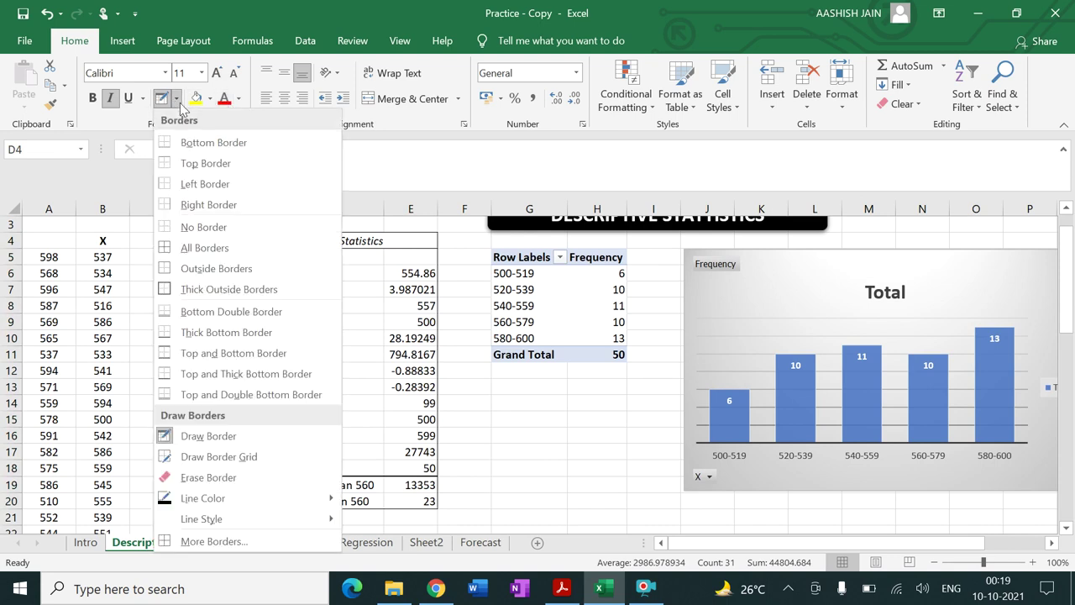
pyautogui.click(200, 247)
pyautogui.click(515, 435)
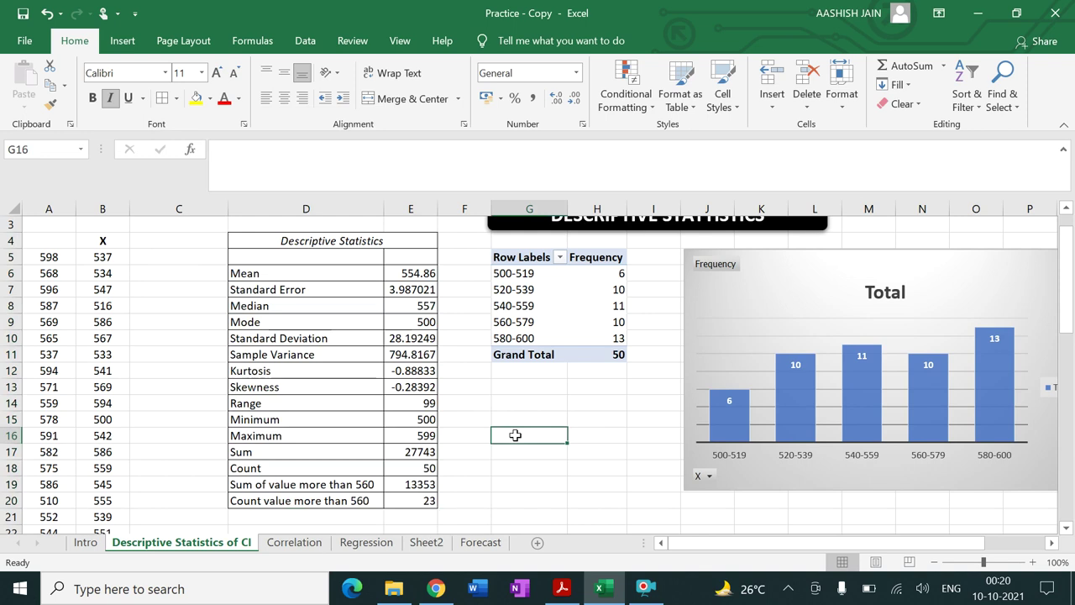
# Make the Descriptive Statistics heading in D4 bold, and merge and center it across D4:E4
pyautogui.click(270, 243)
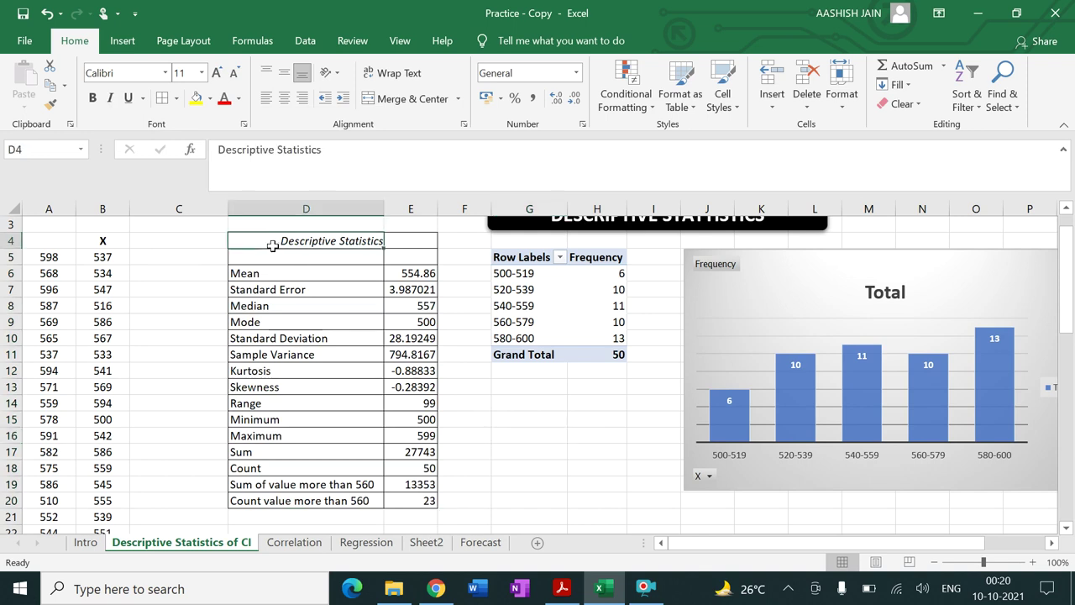
pyautogui.click(93, 99)
pyautogui.click(534, 443)
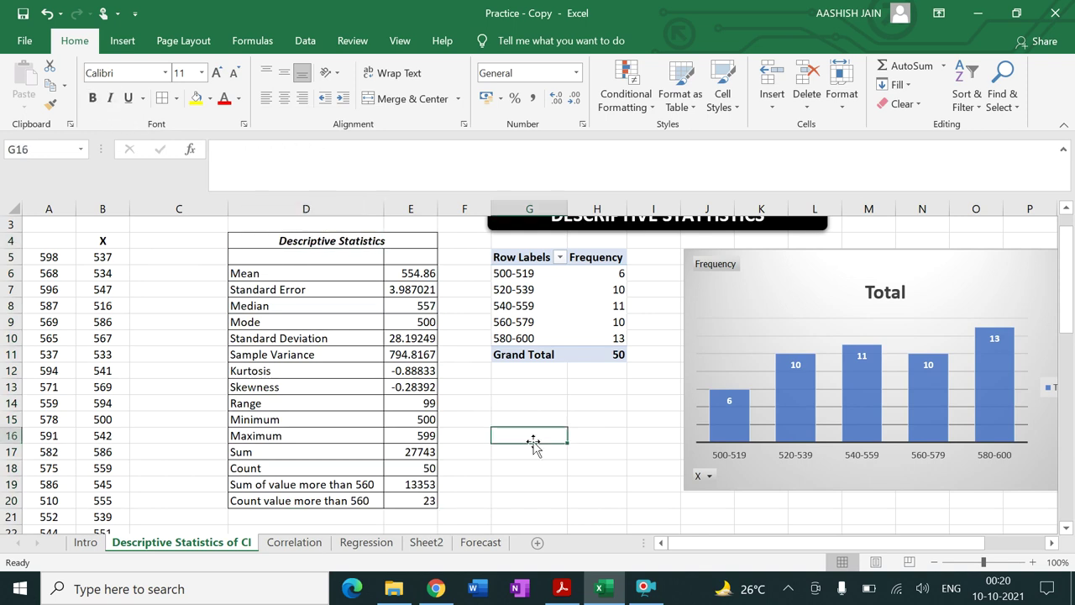
pyautogui.moveTo(290, 242); pyautogui.dragTo(396, 237)
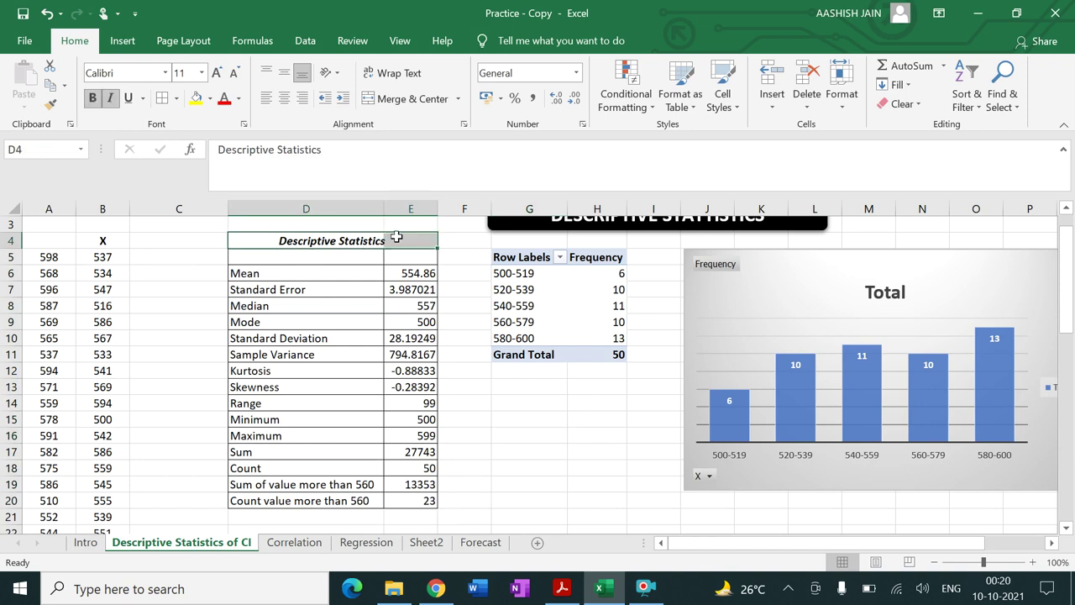
pyautogui.click(403, 98)
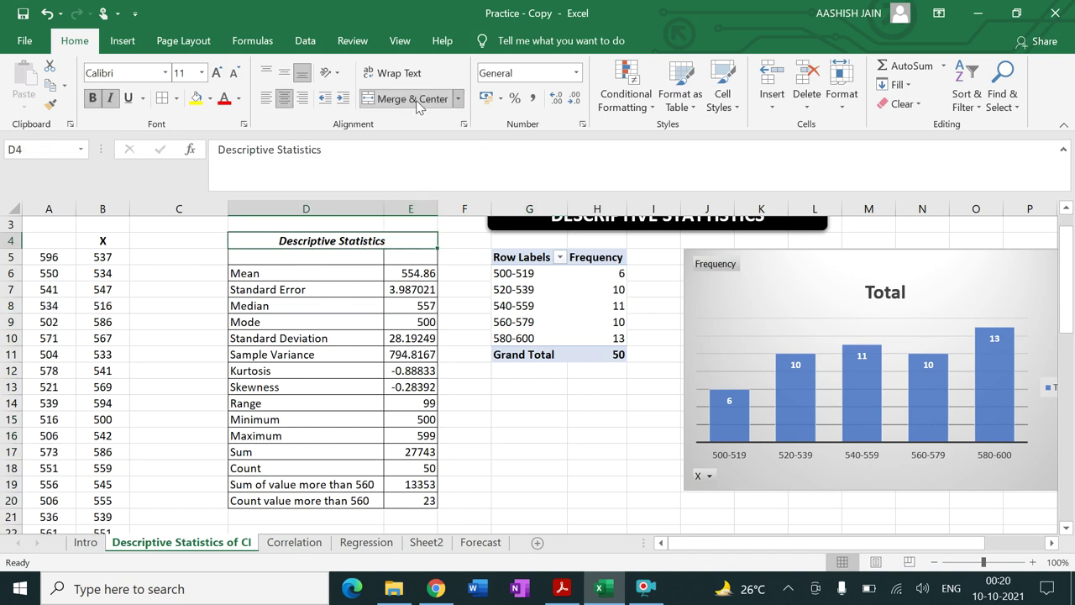
pyautogui.click(552, 471)
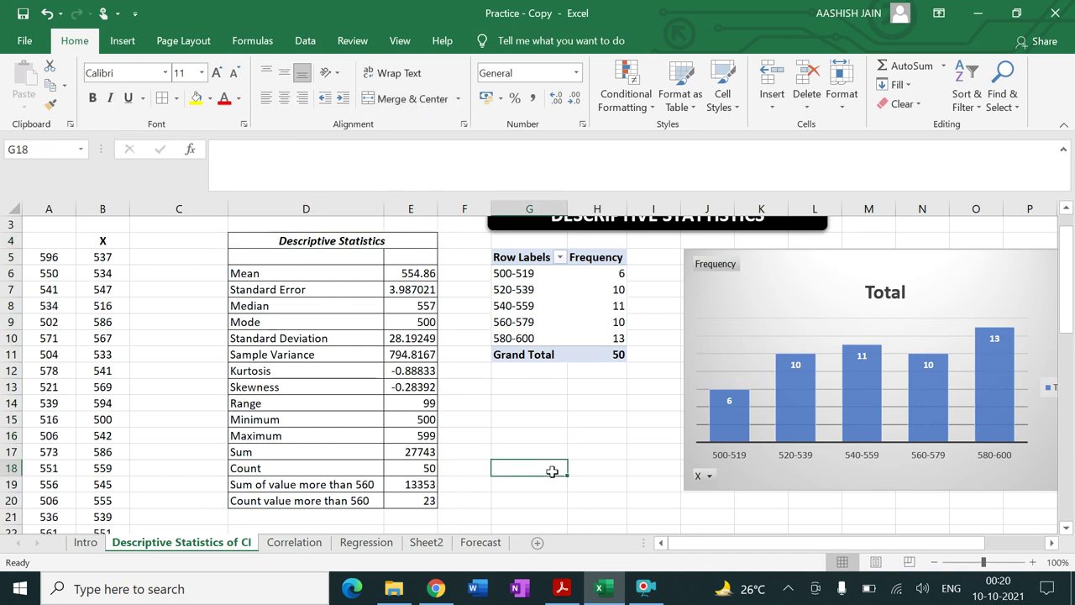
# Hide the gridlines on the Descriptive Statistics of CI sheet and look over the finished tables and chart
pyautogui.moveTo(1070, 293); pyautogui.dragTo(1070, 277)
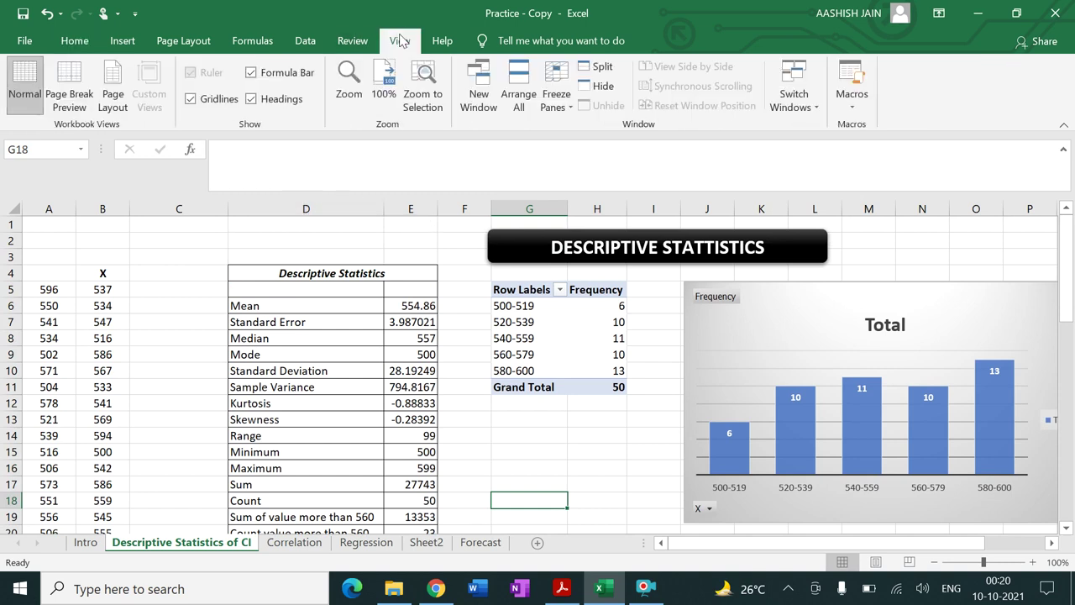
pyautogui.click(191, 99)
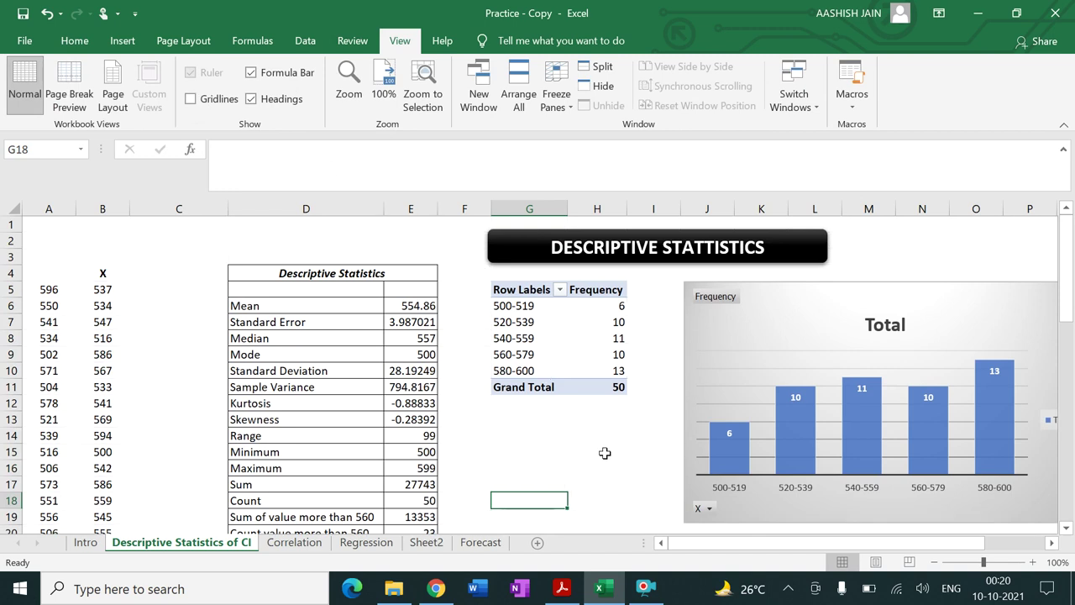
pyautogui.click(605, 453)
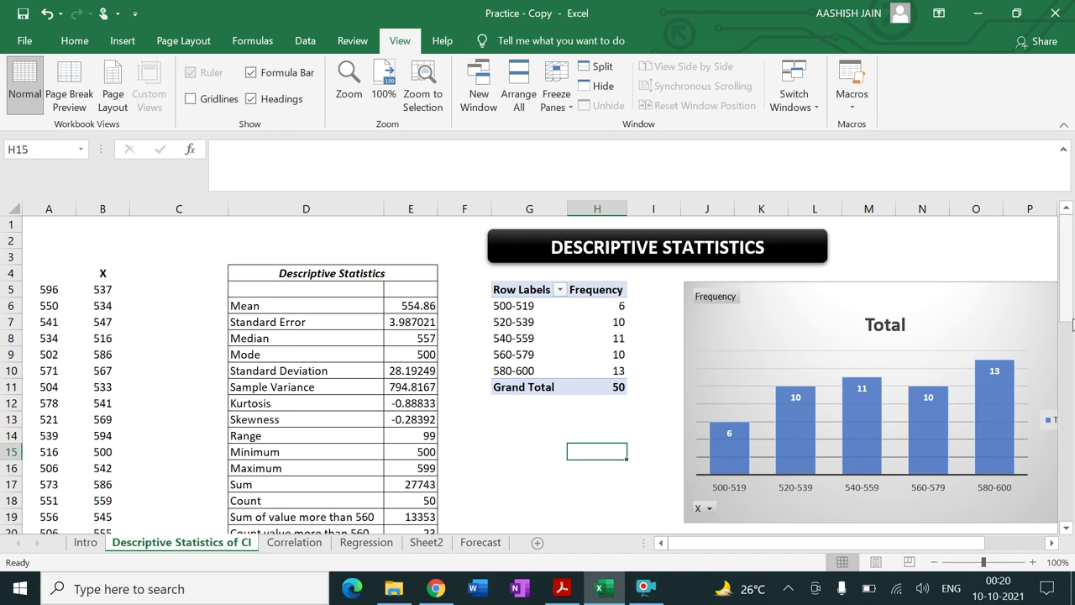
pyautogui.moveTo(1071, 309); pyautogui.dragTo(1069, 311)
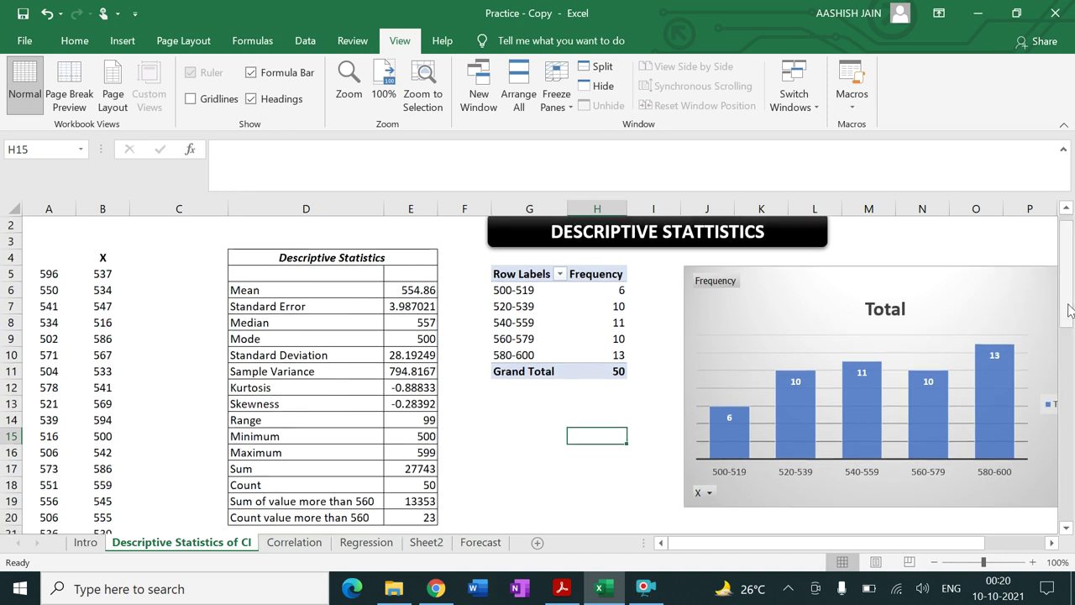